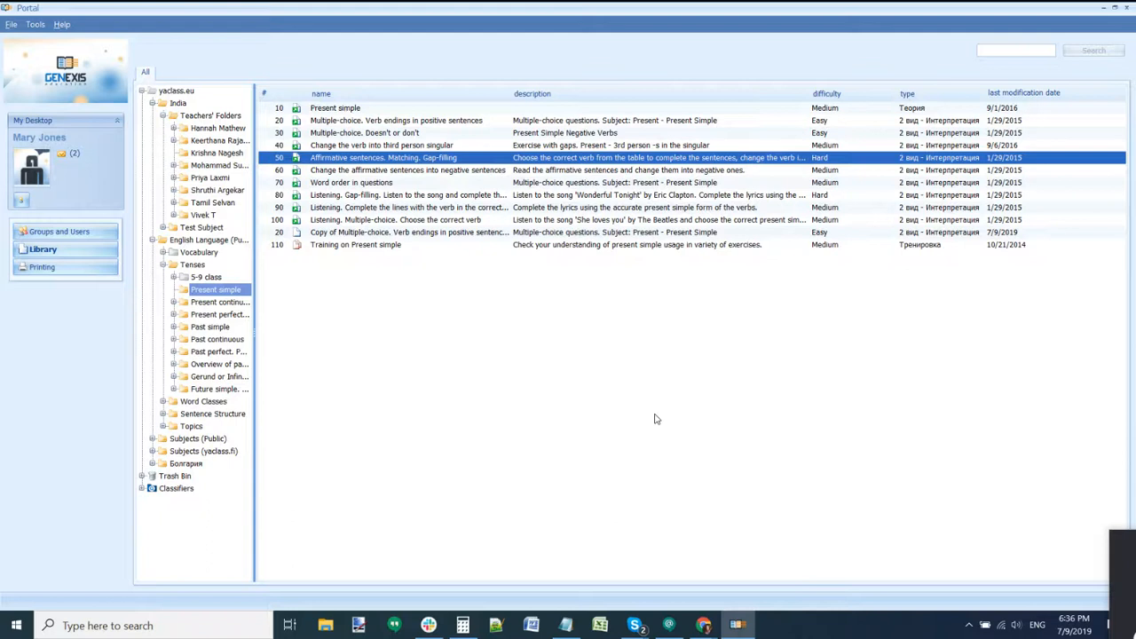
Step: Select the 'Copy of Multiple-choice. Verb endings in positive sentences' row in Present simple
left_click(501, 233)
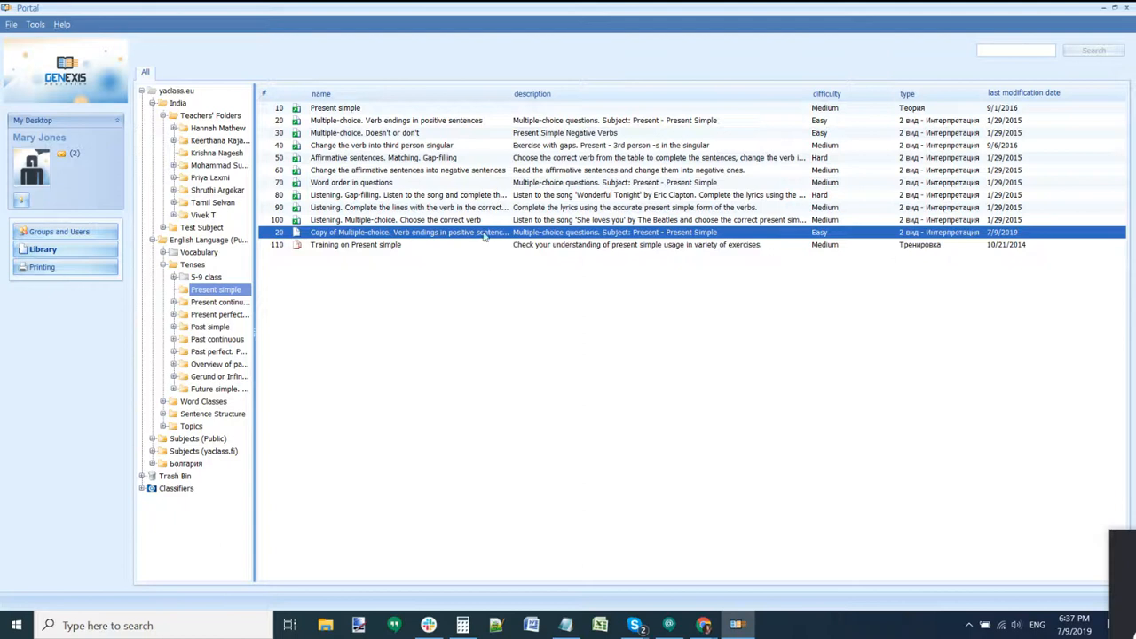
Step: Open the copied exercise in the Exercise Editor, show its grouped items, and maximize it
double_click(486, 235)
left_click_drag(454, 79, 544, 43)
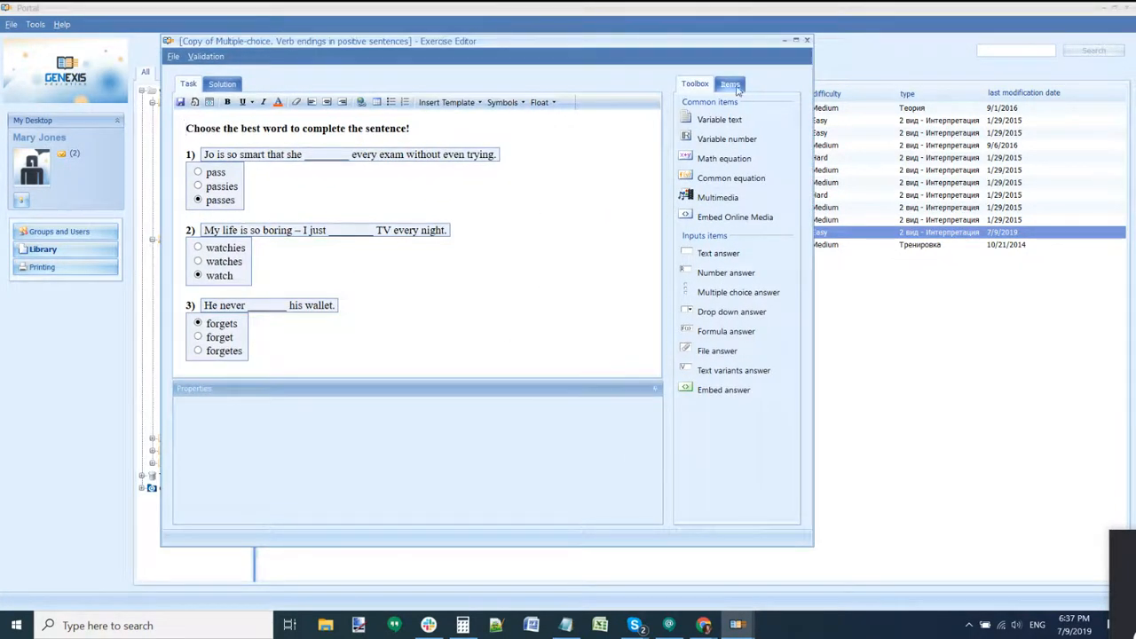
left_click(729, 84)
left_click(795, 41)
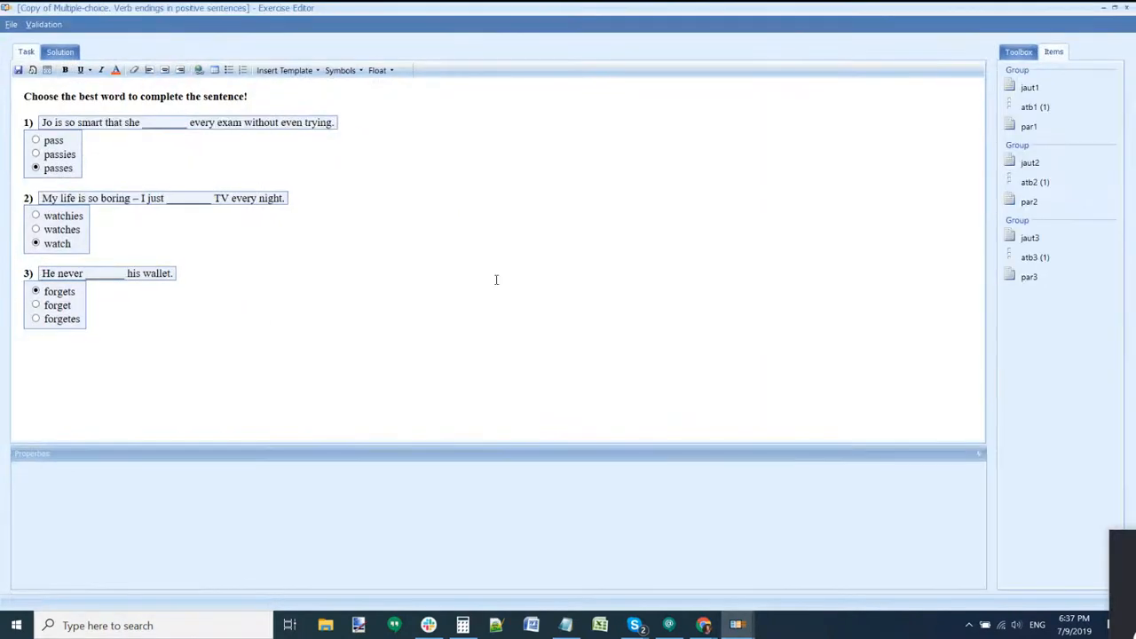
Step: Inspect the sentences of questions 1, 2 and 3 in turn, twice over
left_click(246, 121)
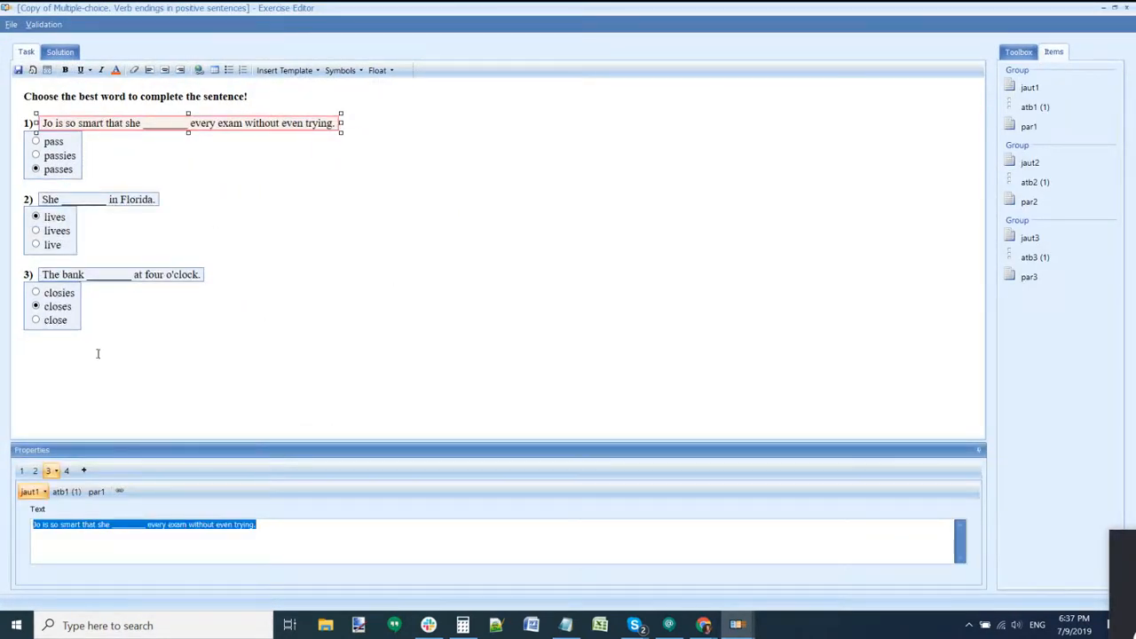
left_click(120, 200)
left_click(117, 269)
left_click(151, 124)
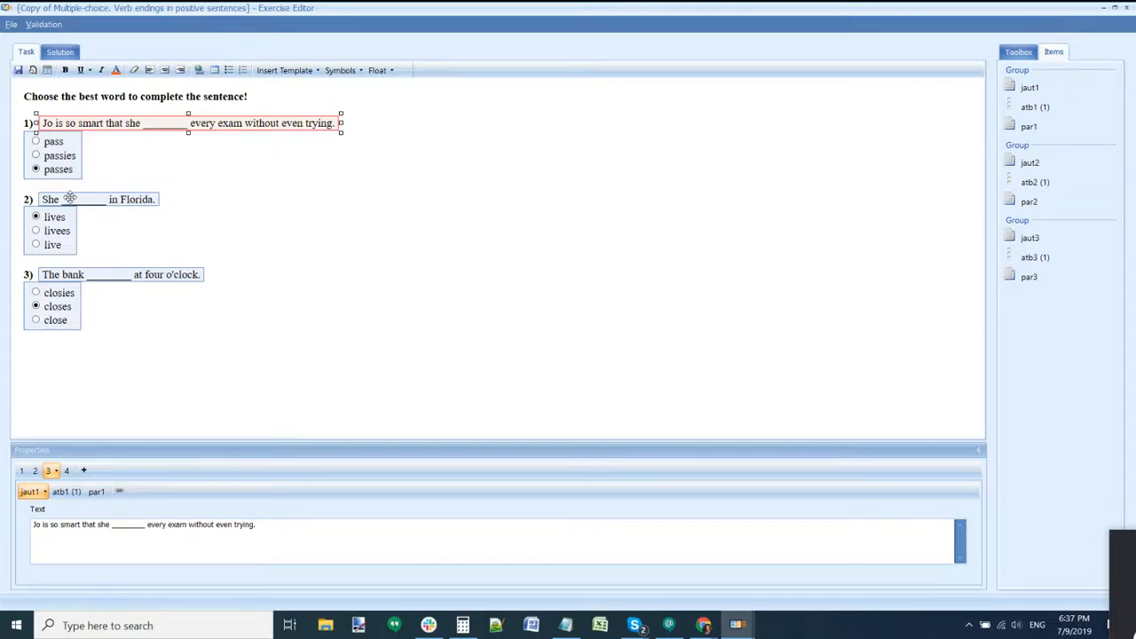
left_click(131, 202)
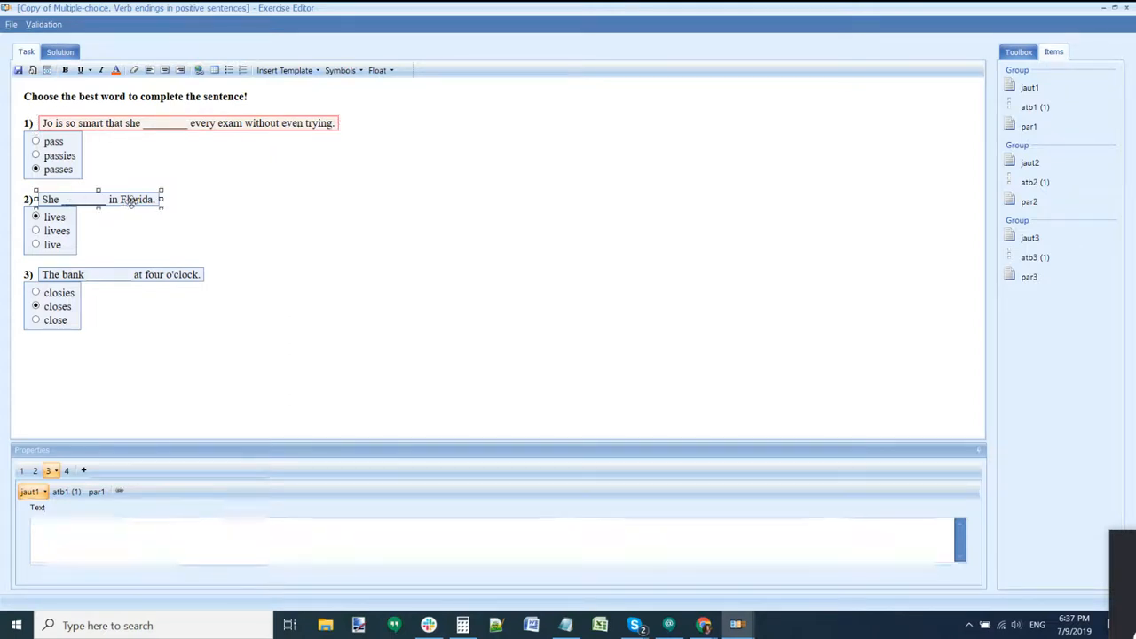
left_click(152, 276)
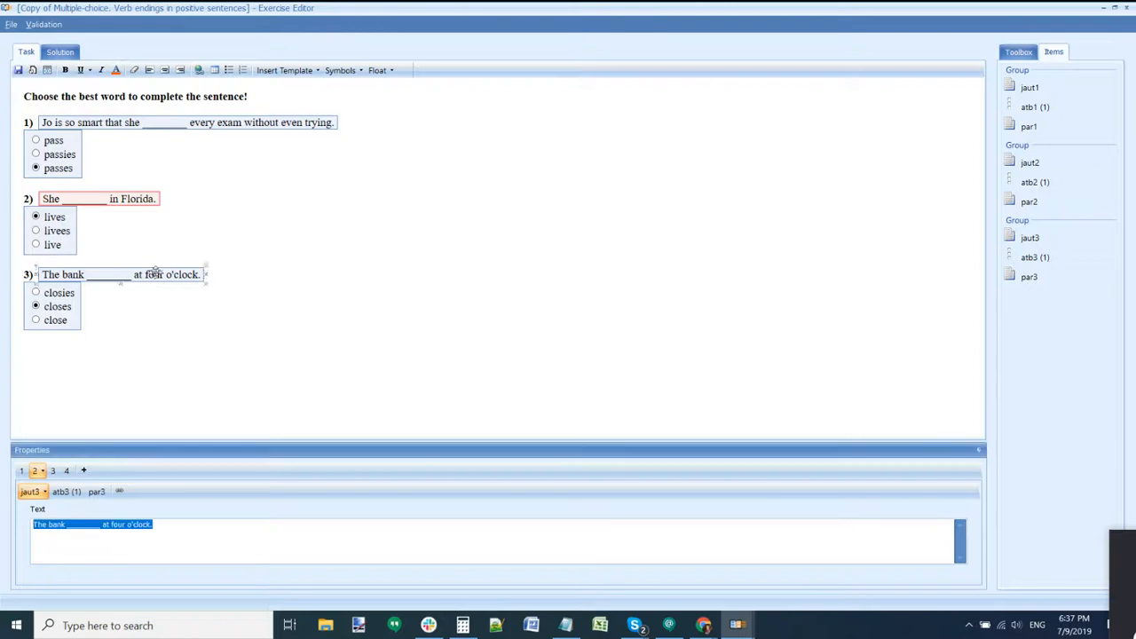
left_click(249, 122)
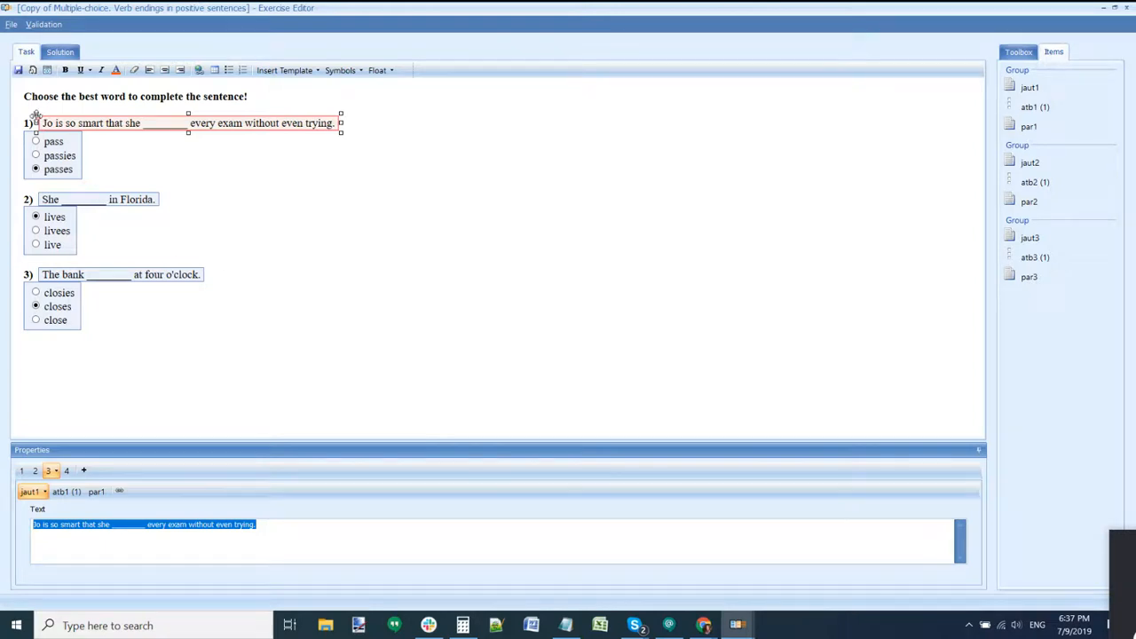
Step: Delete questions 2 and 3, leaving question 1 selected
left_click_drag(96, 310, 18, 196)
key("Delete")
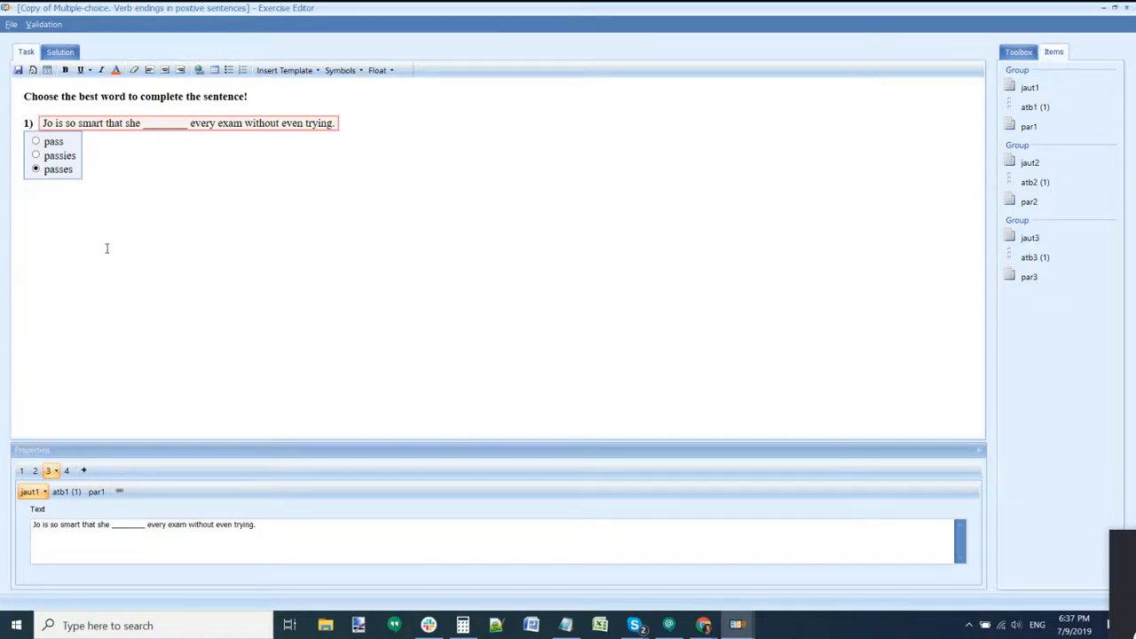
left_click(111, 123)
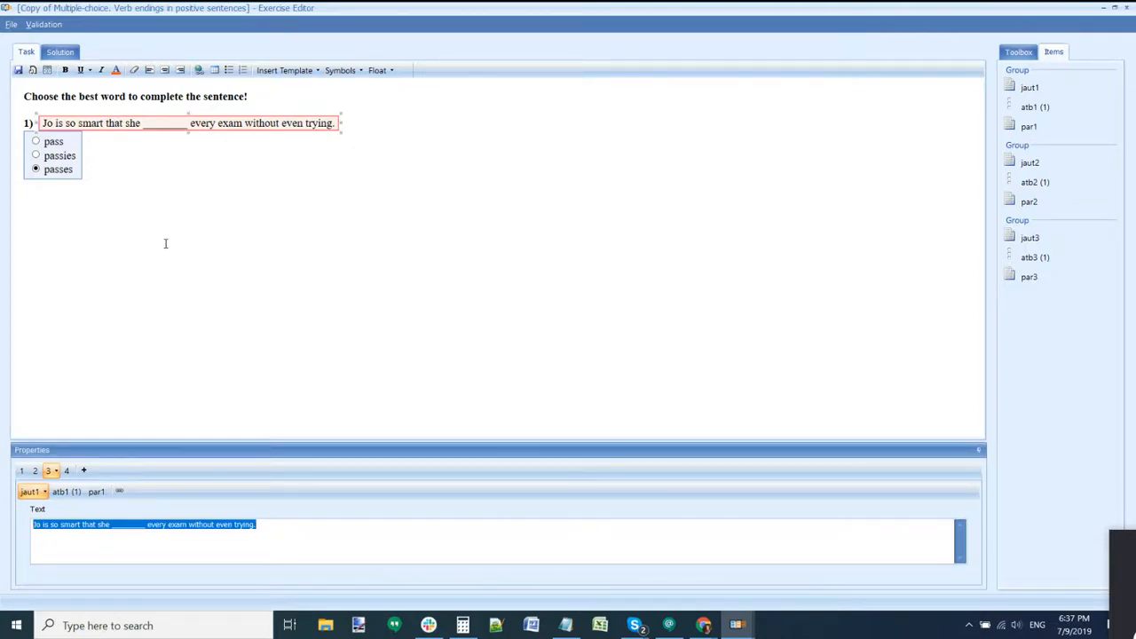
Step: Cycle question 1 through its sentence variants 1 to 4
left_click(22, 471)
left_click(38, 472)
left_click(52, 472)
left_click(66, 471)
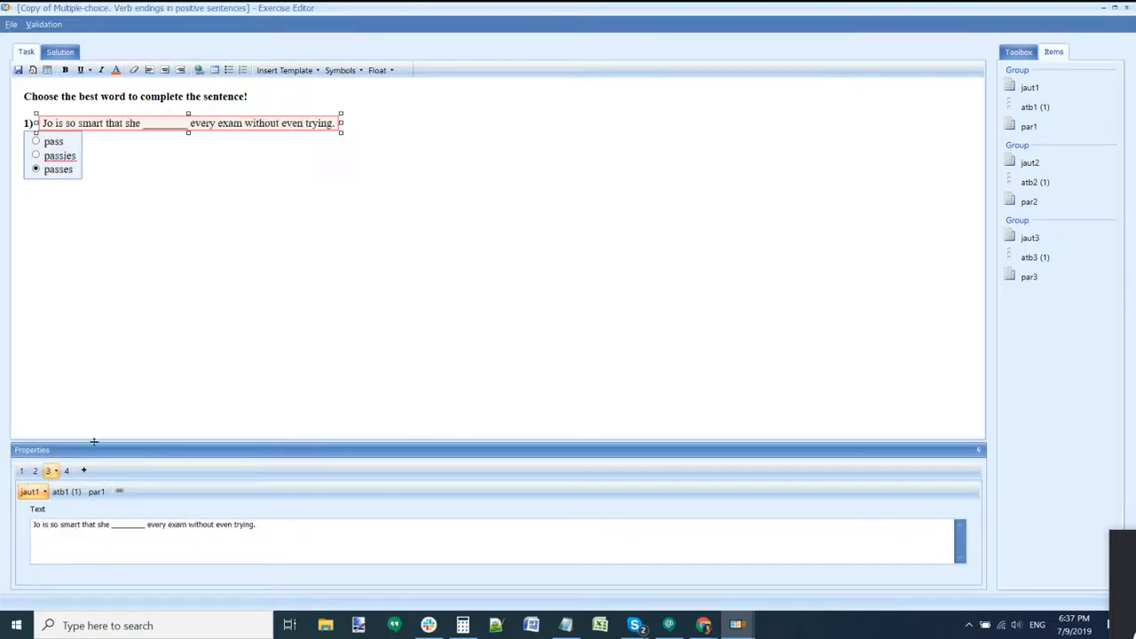
left_click(23, 471)
left_click(39, 472)
left_click(66, 471)
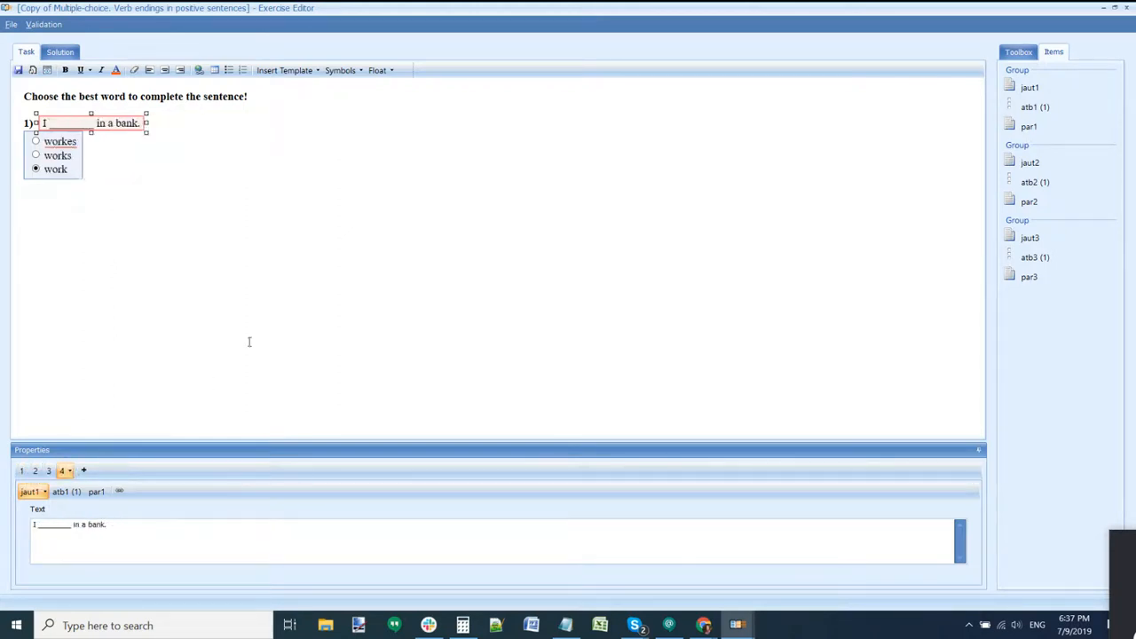
Step: Close the Exercise Editor and answer No to saving the changes
left_click(237, 279)
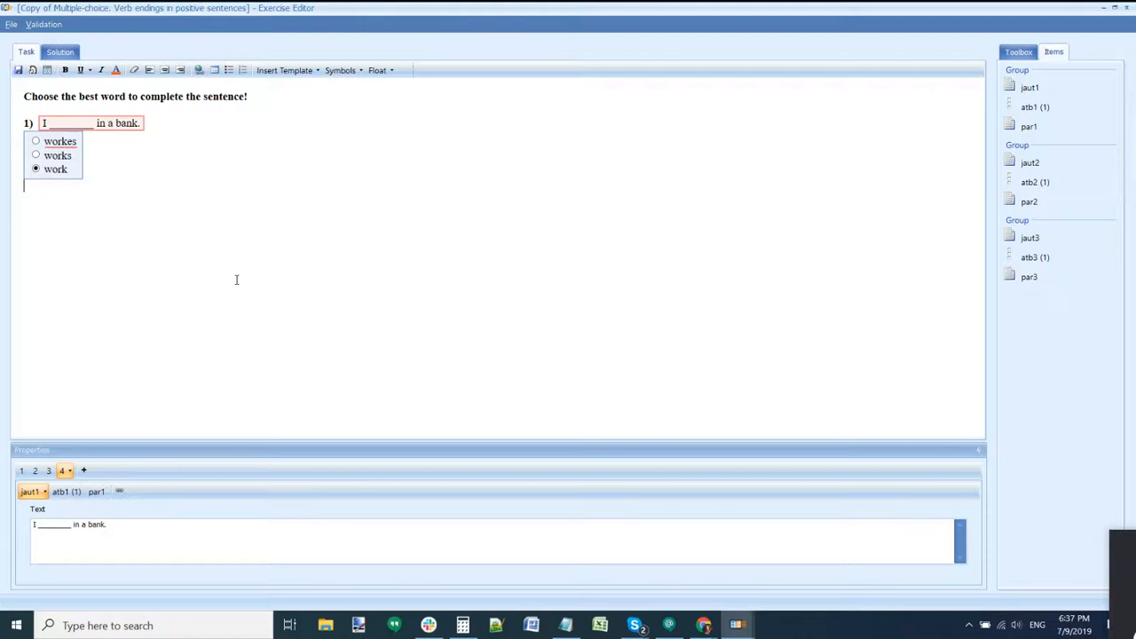
left_click(231, 256)
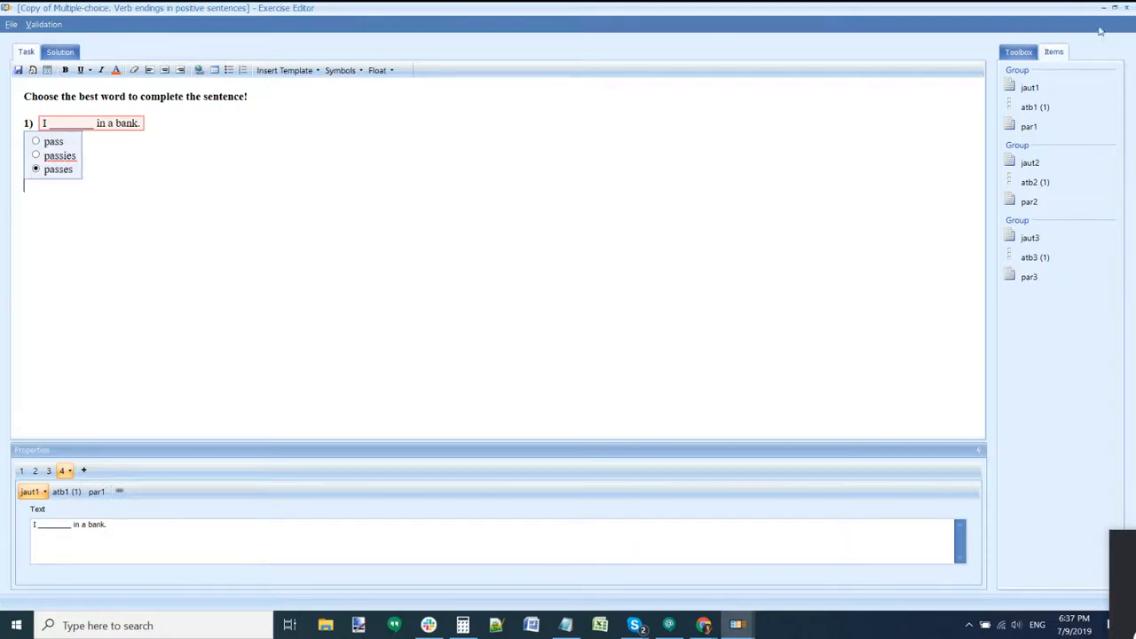
left_click(1127, 9)
left_click(560, 327)
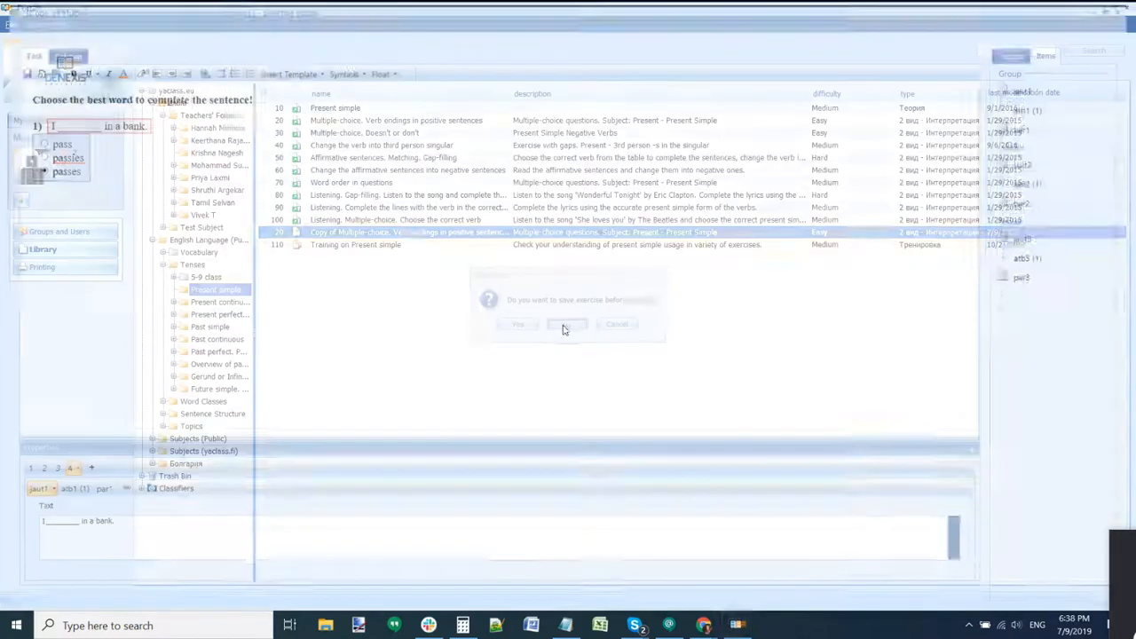
Step: Reopen the exercise maximized and select each question's sentence, then questions 2 and 3's answer choices
double_click(448, 233)
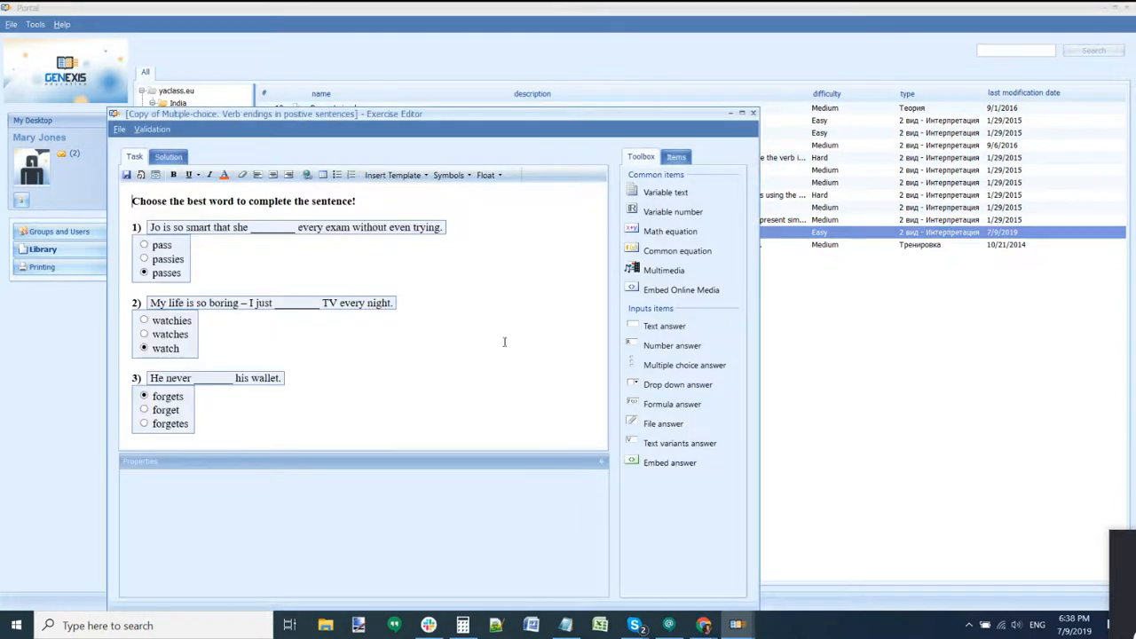
left_click(742, 113)
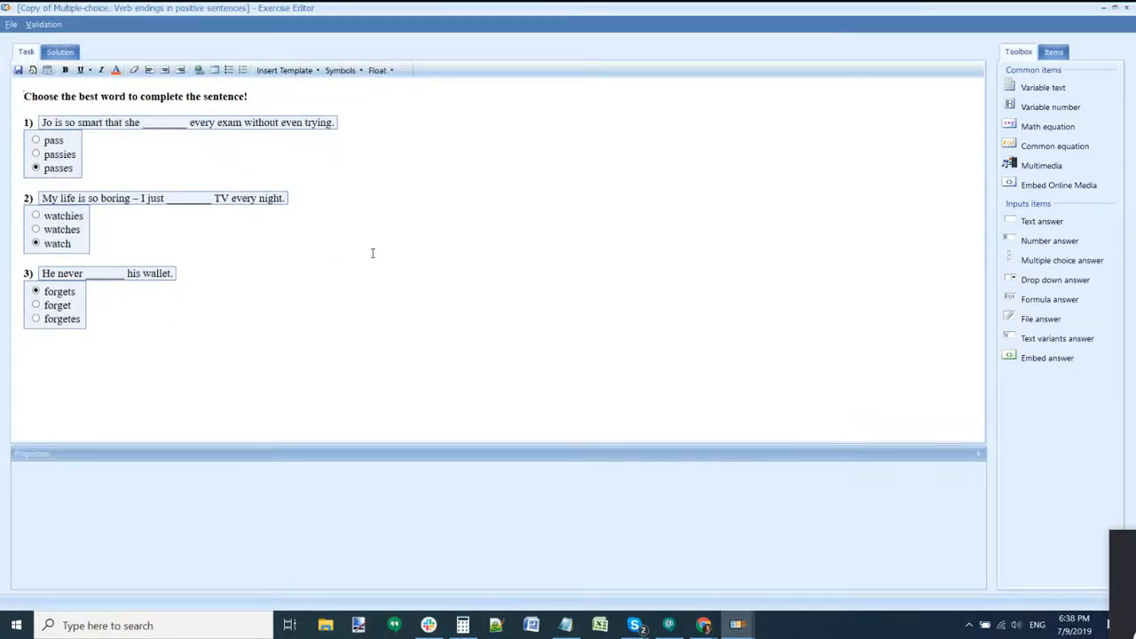
left_click(317, 125)
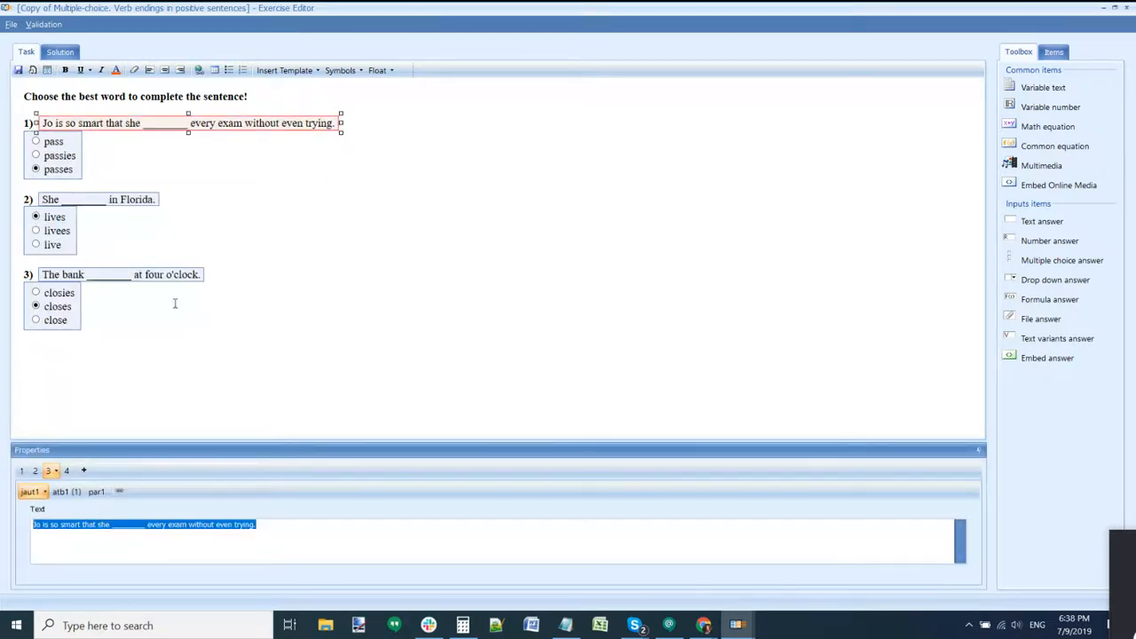
left_click(154, 201)
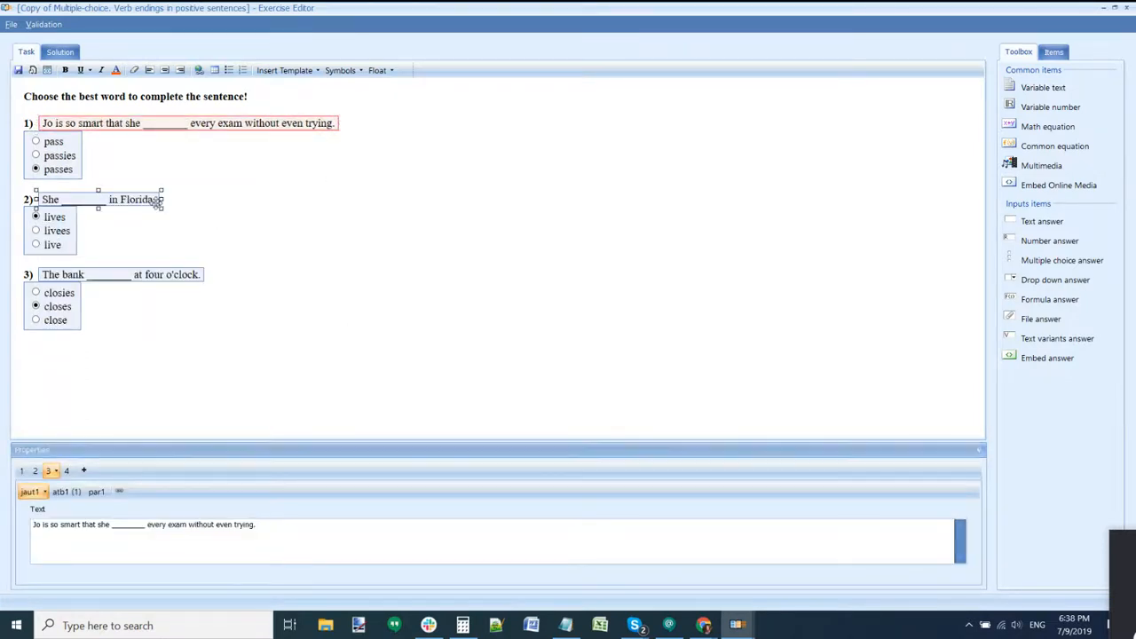
left_click(144, 273)
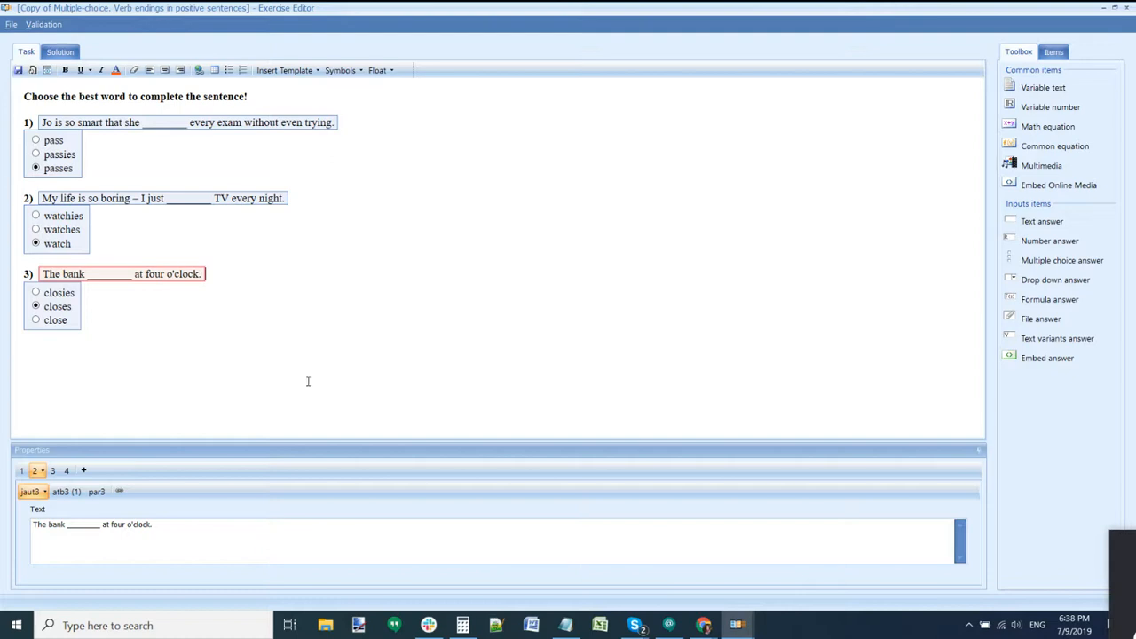
left_click(67, 227)
left_click(45, 284)
Step: Compute 4*4*4 = 64 in Calculator, correcting a mistyped 6, then return to the editor
left_click(462, 624)
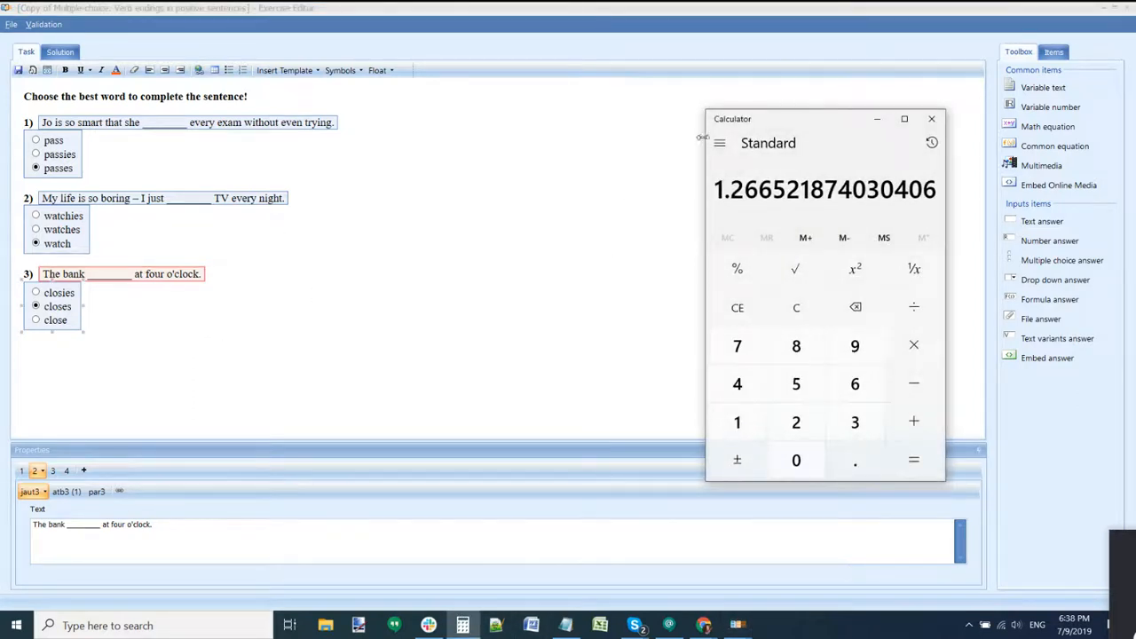
left_click_drag(773, 124, 568, 92)
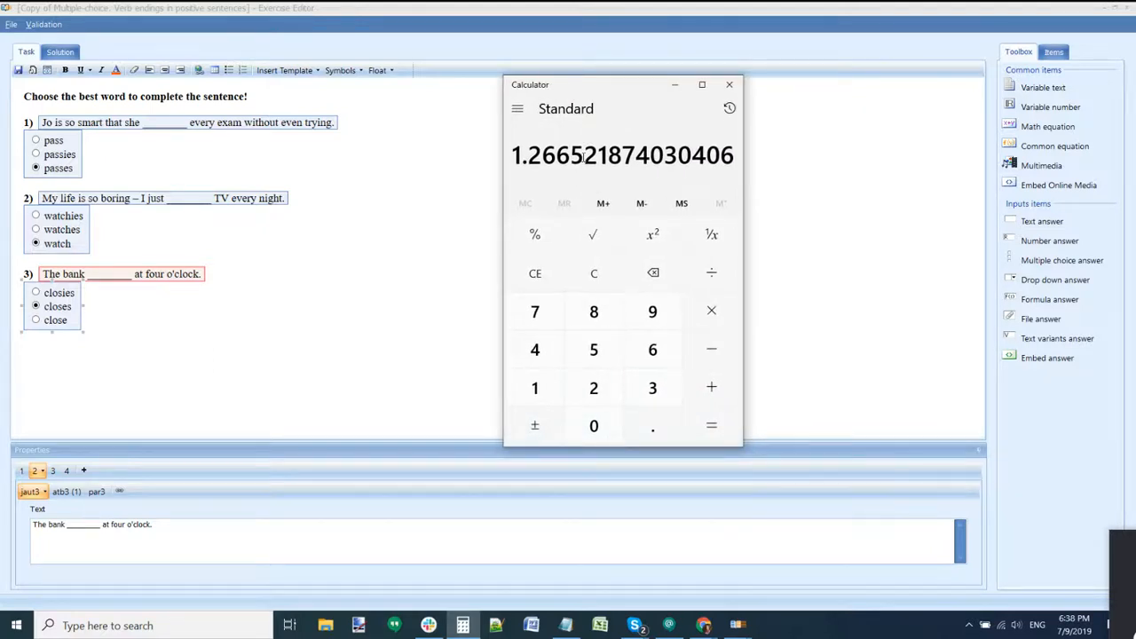
type("6")
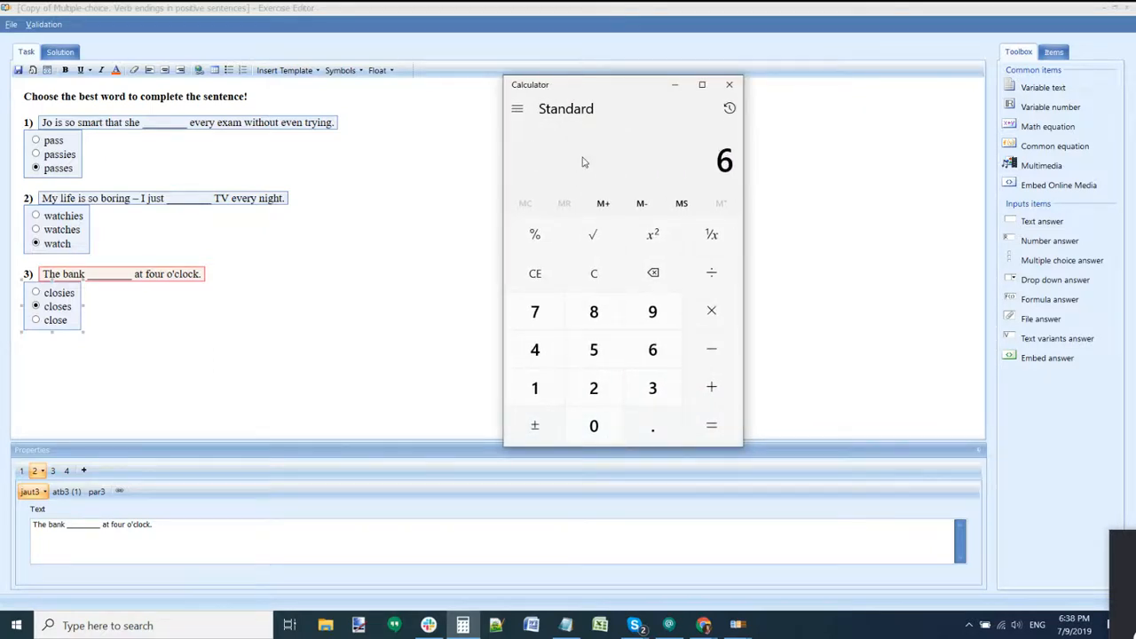
key("BackSpace")
type("4*4*4")
key("Return")
left_click(386, 241)
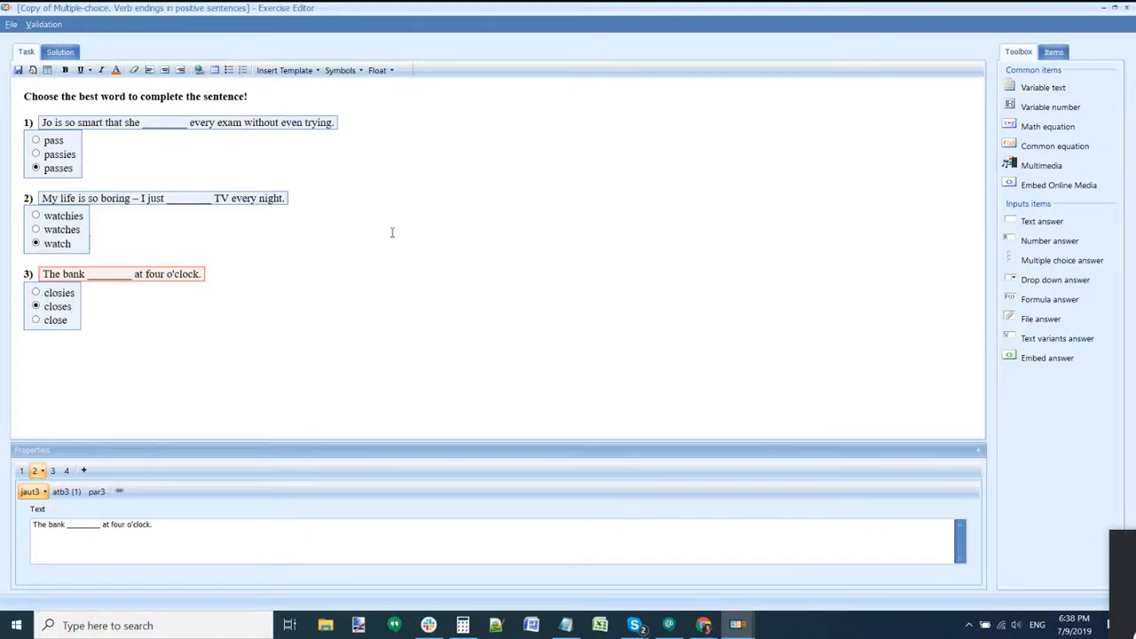
Step: Confirm the exercise Properties show Entropy 64, cancel, and reselect question 1's sentence
left_click(70, 139)
left_click(55, 272)
left_click(18, 28)
left_click(28, 89)
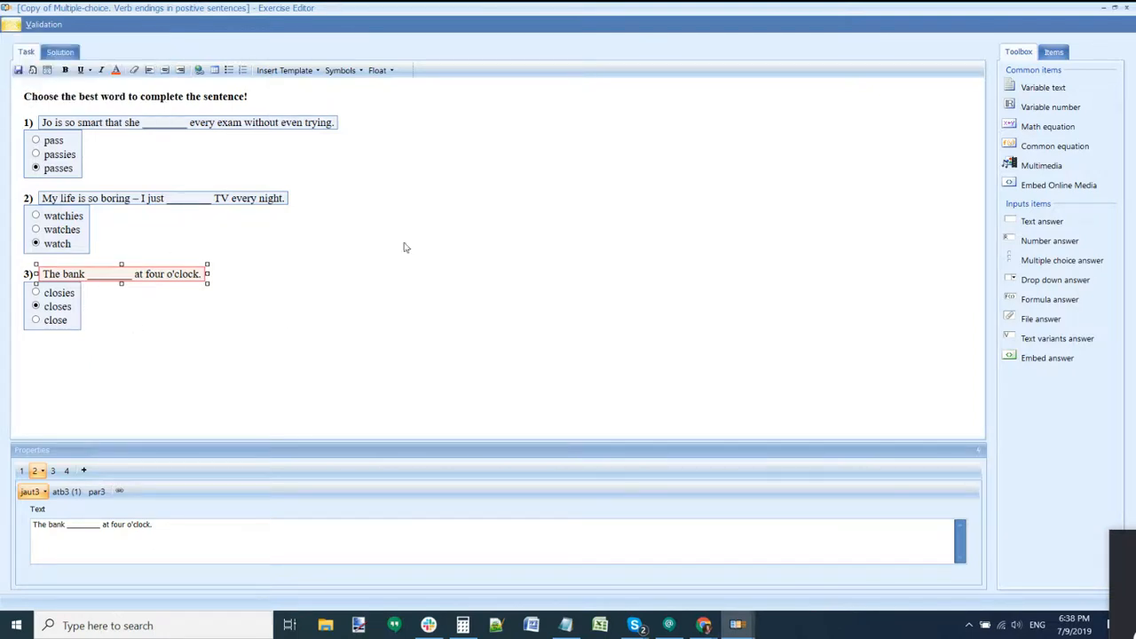
left_click_drag(491, 371, 448, 372)
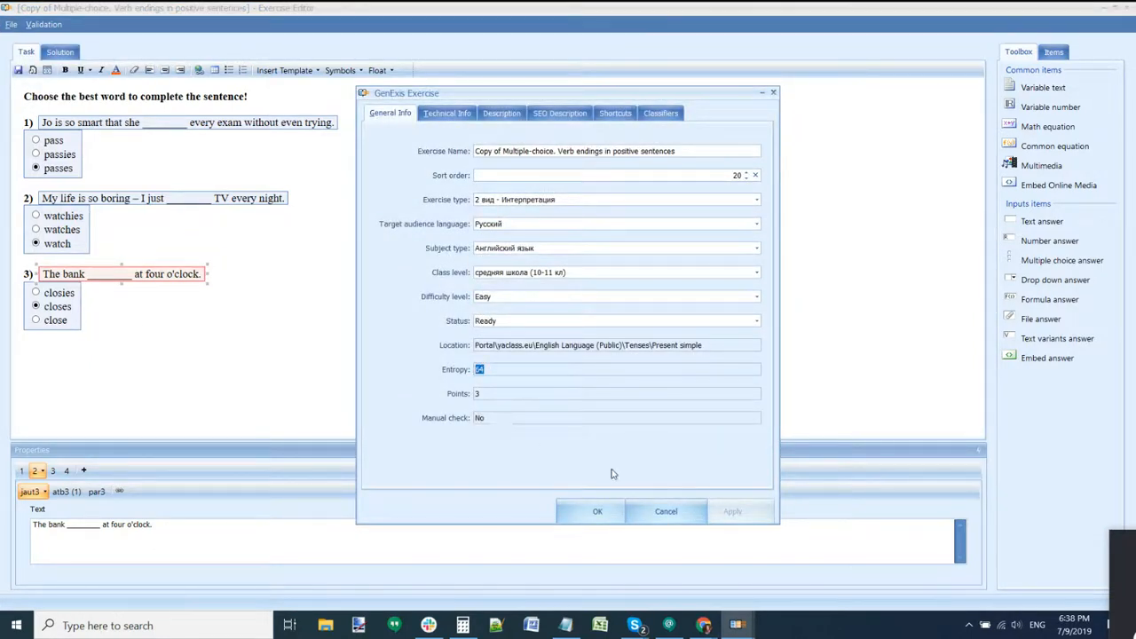
left_click(661, 510)
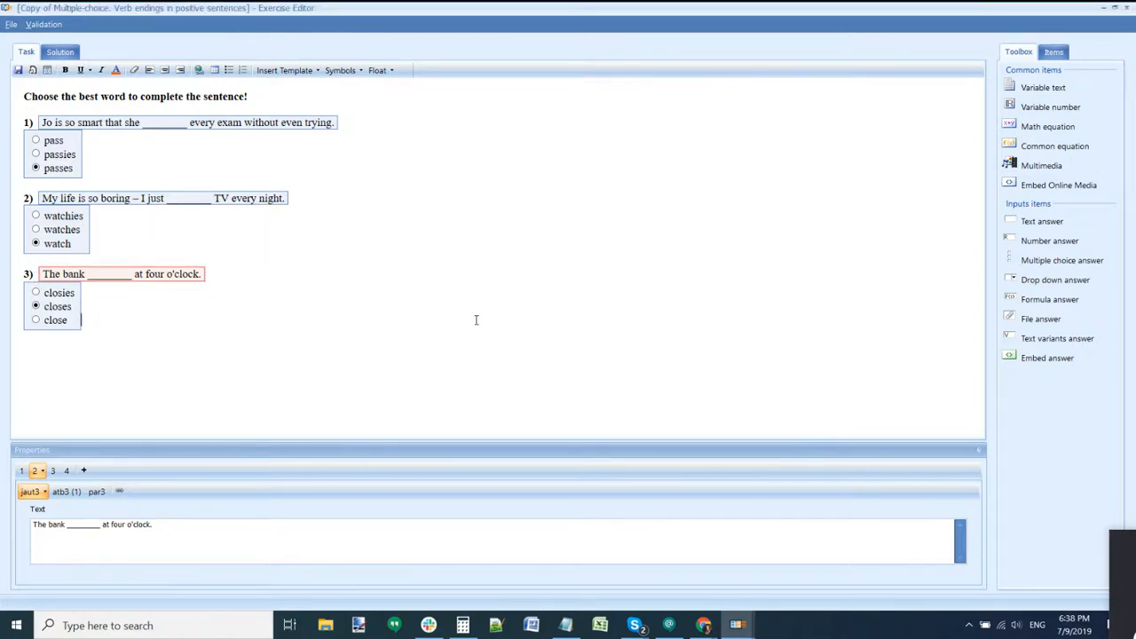
left_click(278, 126)
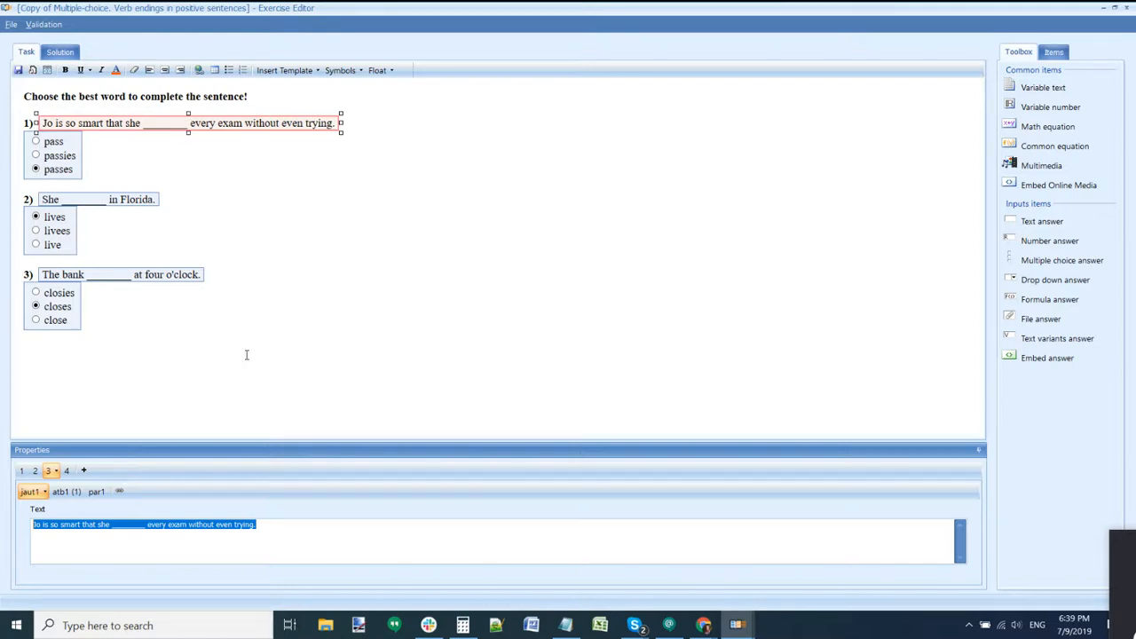
Step: Select all three question sentences twice to refresh their variants, then close the editor
left_click(107, 123)
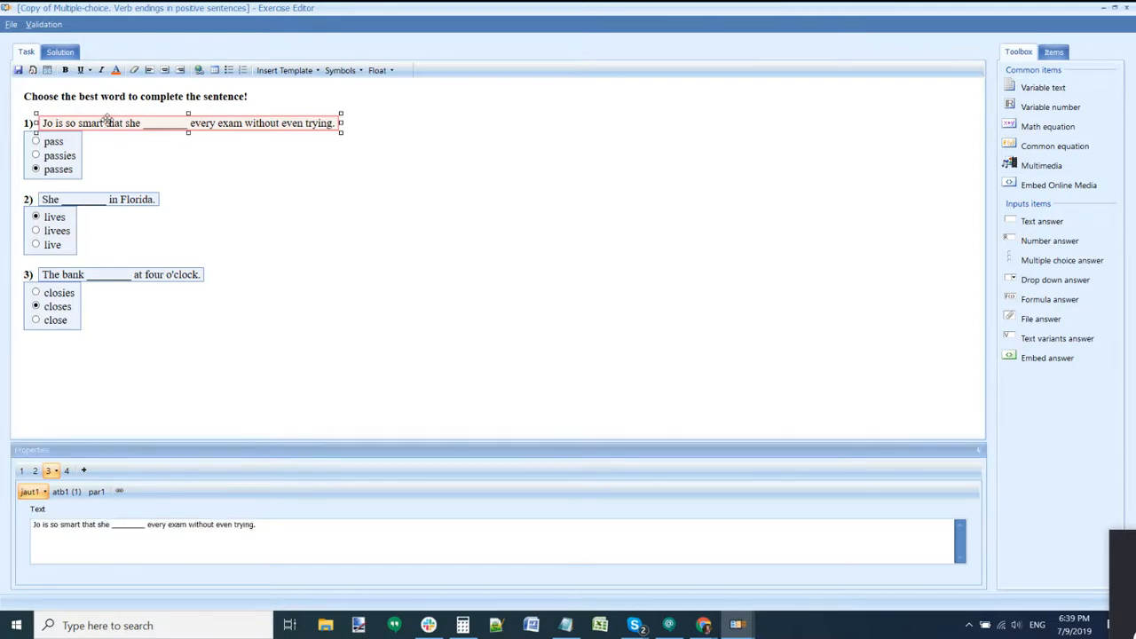
left_click(119, 199)
left_click(124, 274)
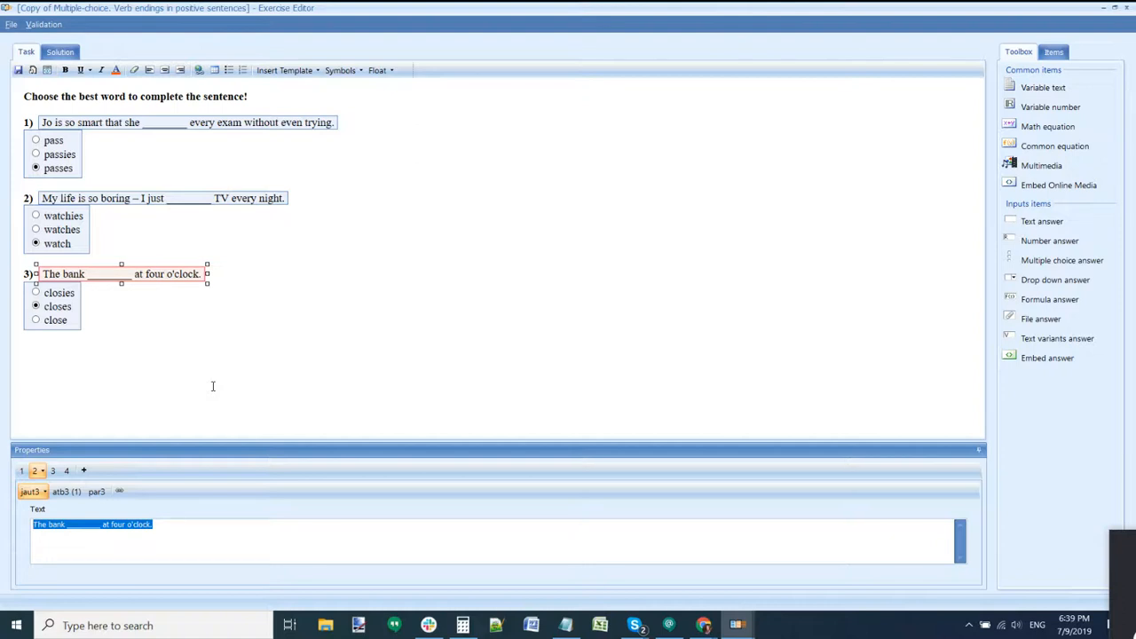
left_click(186, 126)
left_click(178, 201)
left_click(179, 279)
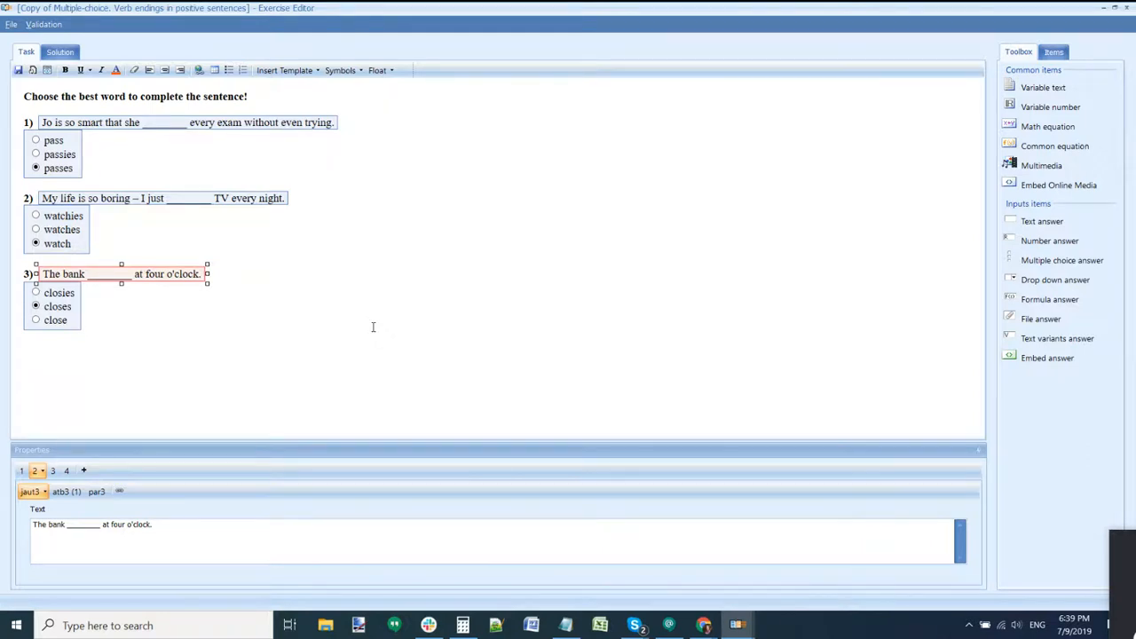
left_click(1127, 8)
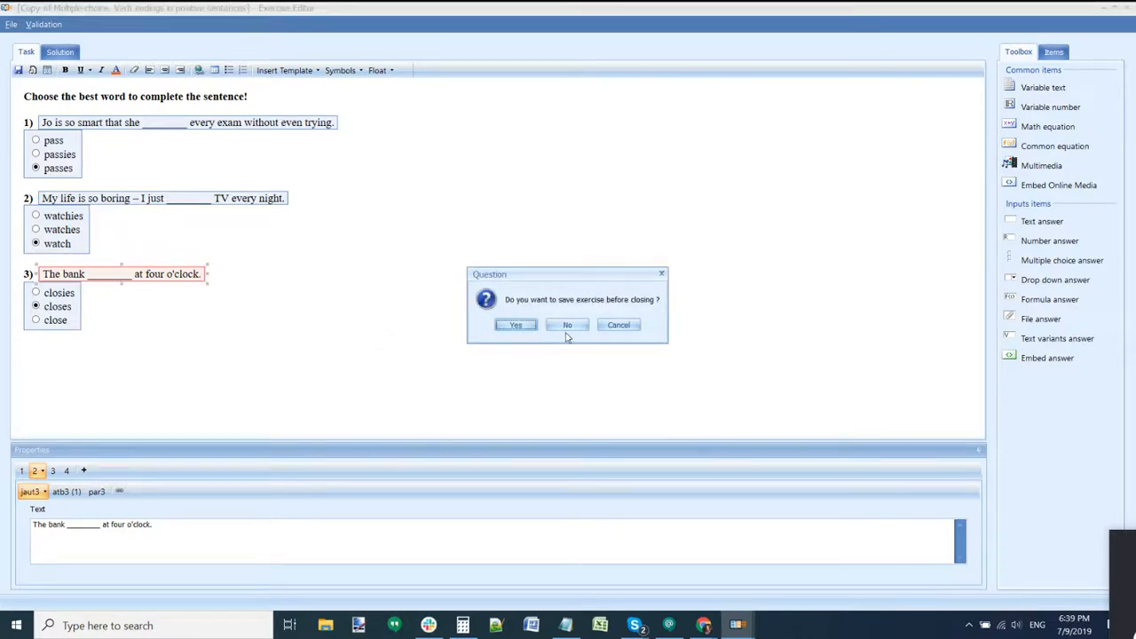
Step: Close without saving and move the multiple-choice copy to the Trash Bin
left_click(567, 324)
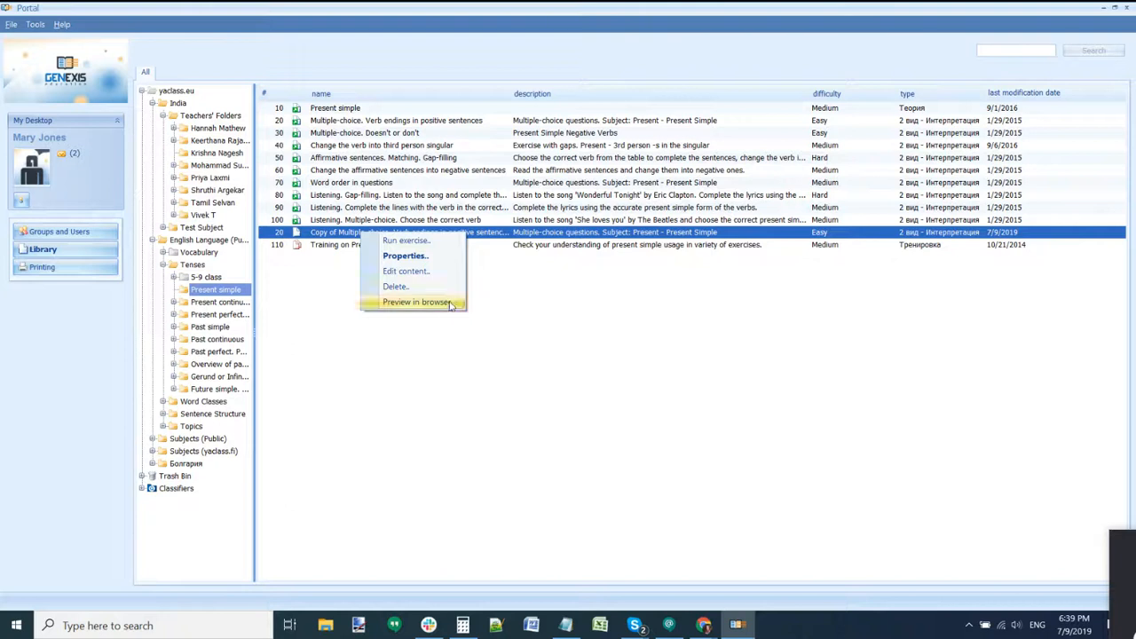
left_click(395, 286)
left_click(554, 327)
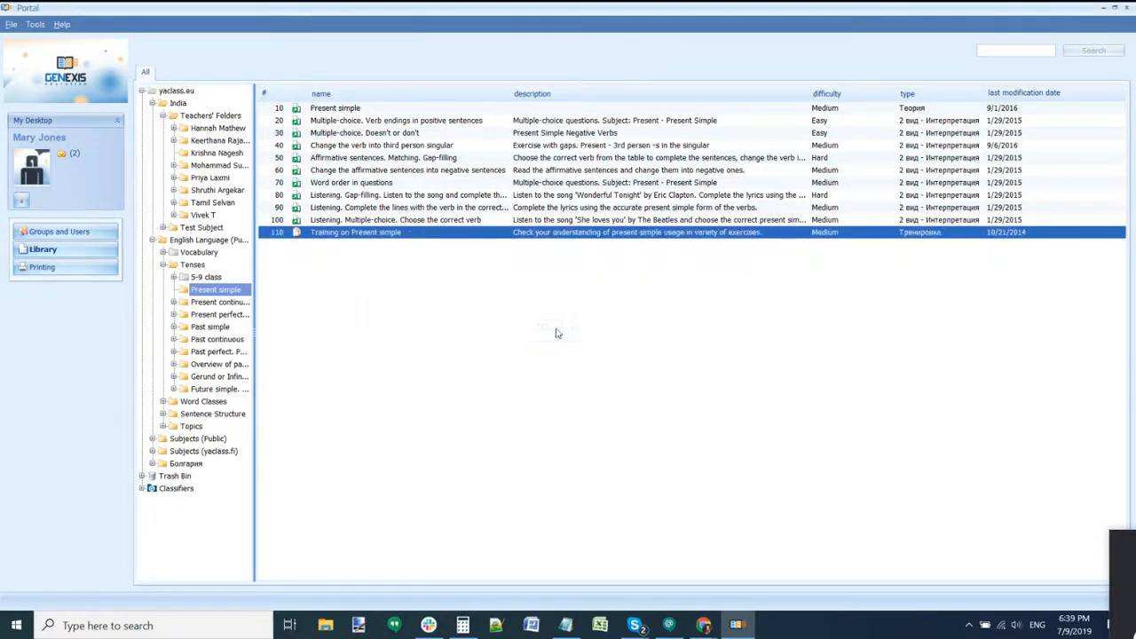
Step: Copy exercise 60 'Change the affirmative sentences into negative sentences' into the same folder
left_click(435, 174)
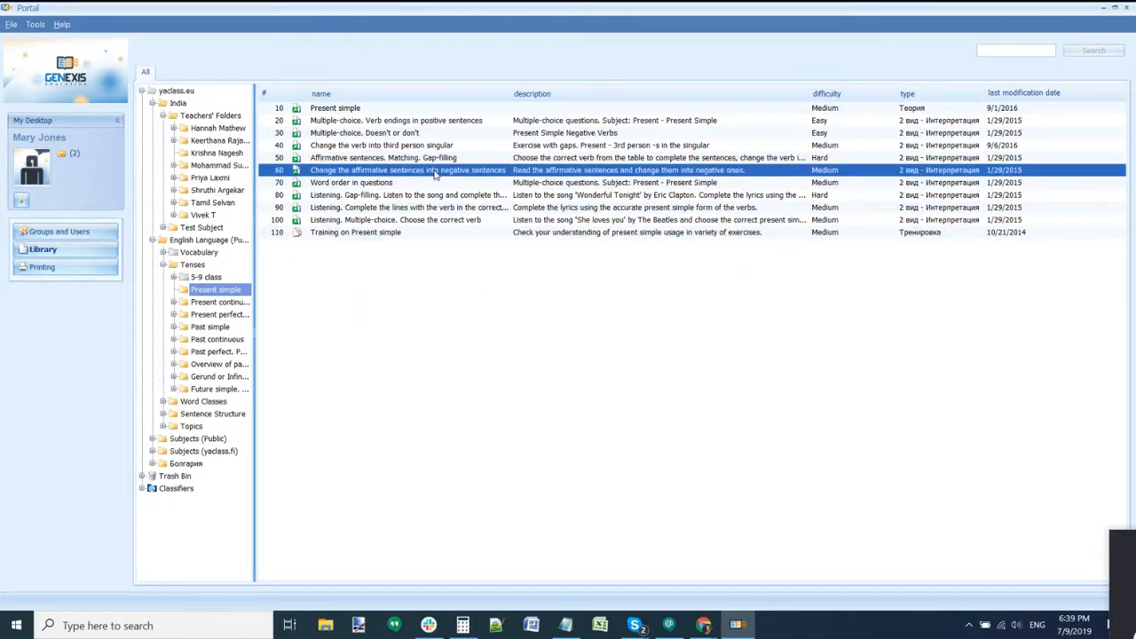
right_click(434, 174)
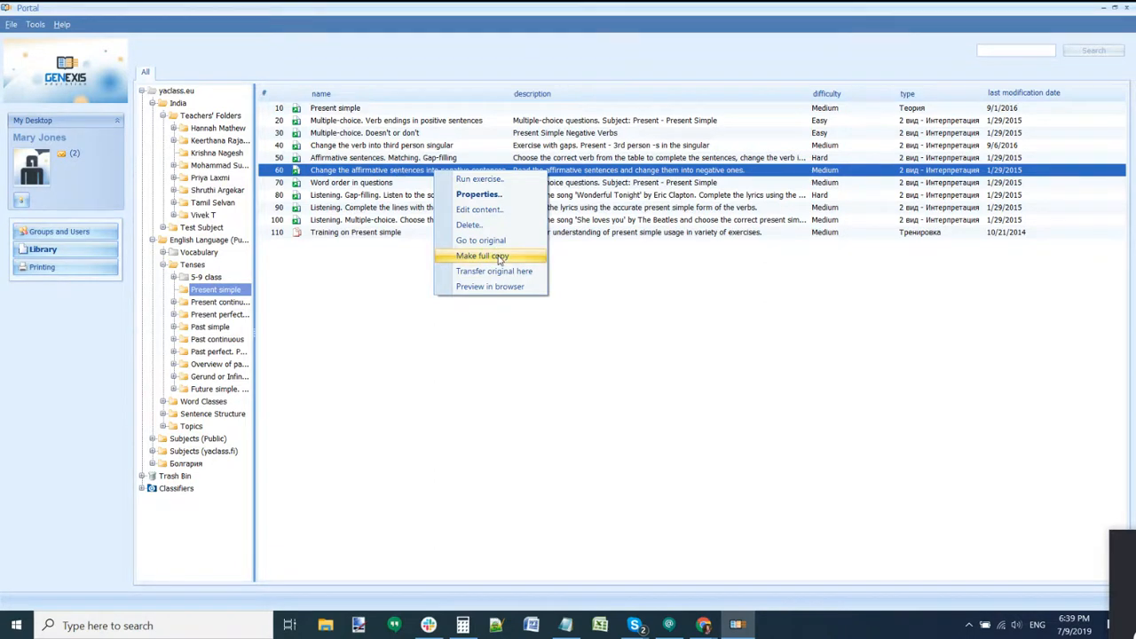
left_click(498, 256)
left_click(592, 328)
right_click(470, 174)
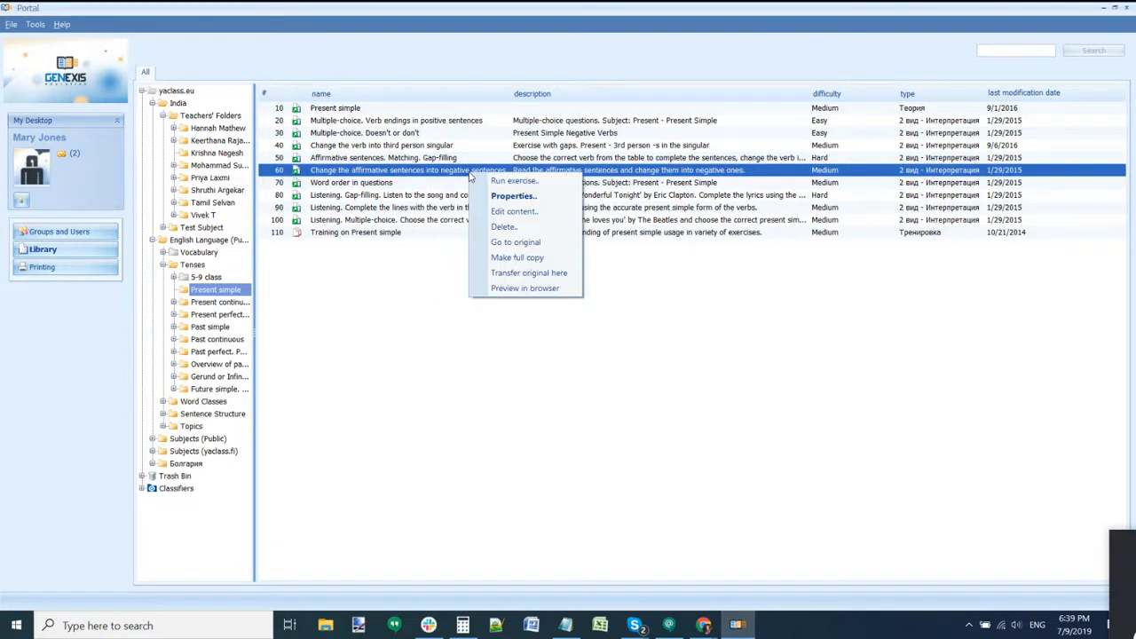
left_click_drag(432, 169, 432, 306)
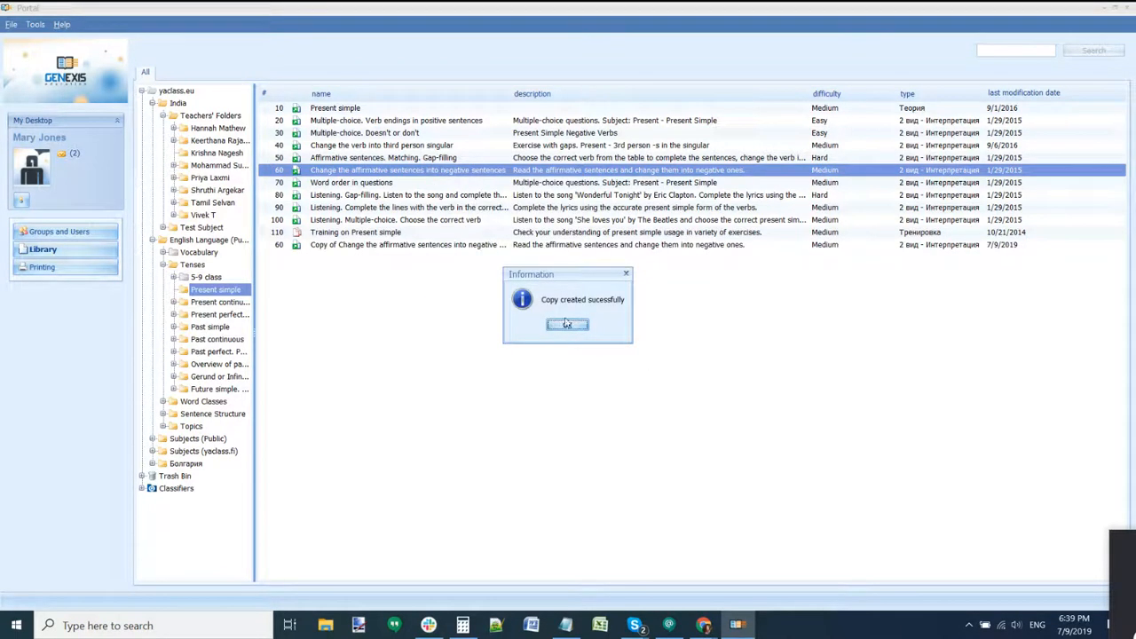
left_click(567, 325)
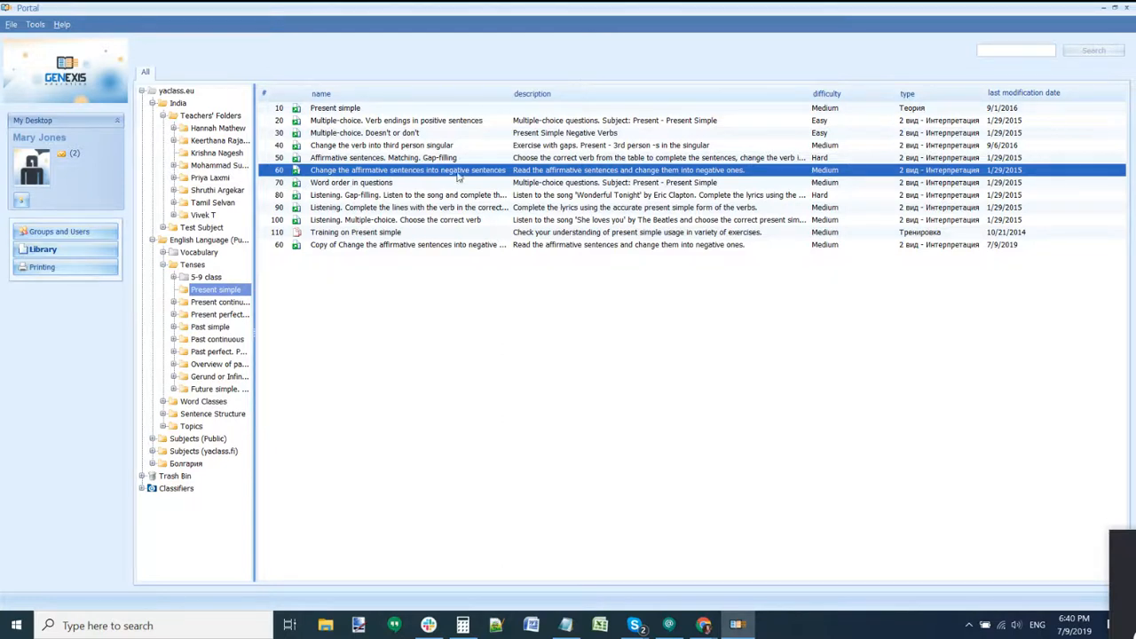
Step: Delete the existing copy of exercise 60, confirming with Yes
left_click(442, 245)
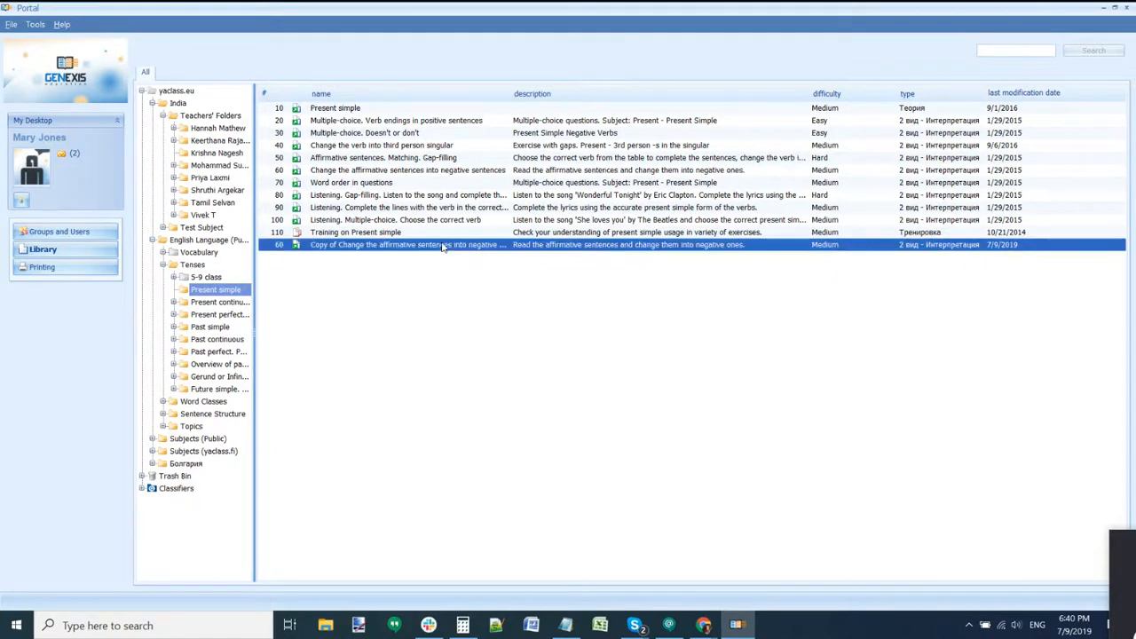
right_click(442, 246)
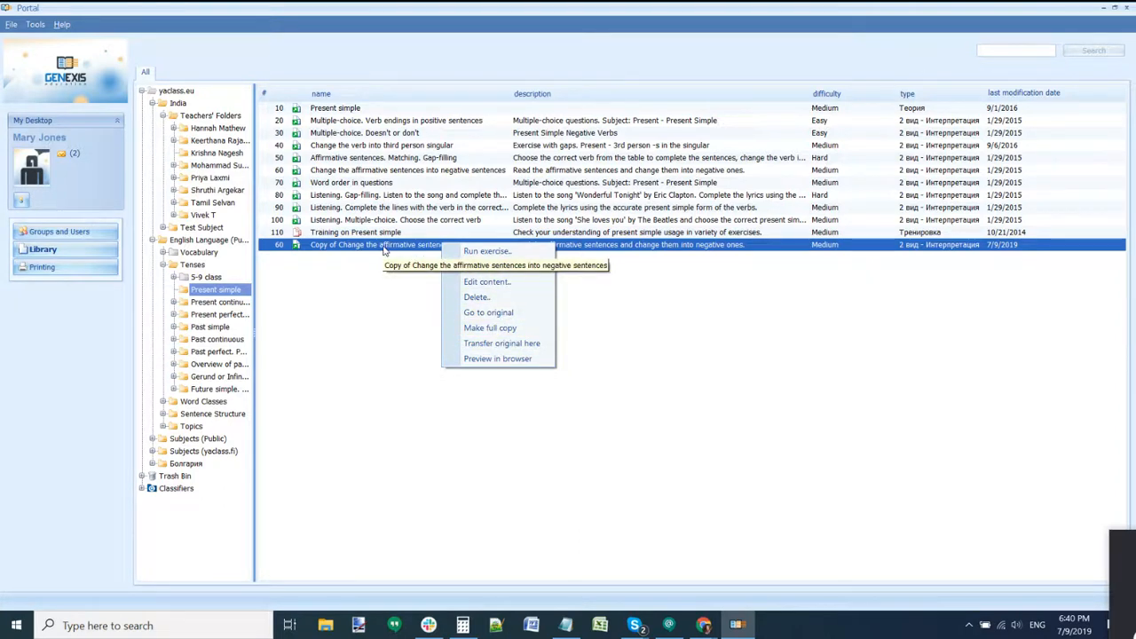
left_click(479, 298)
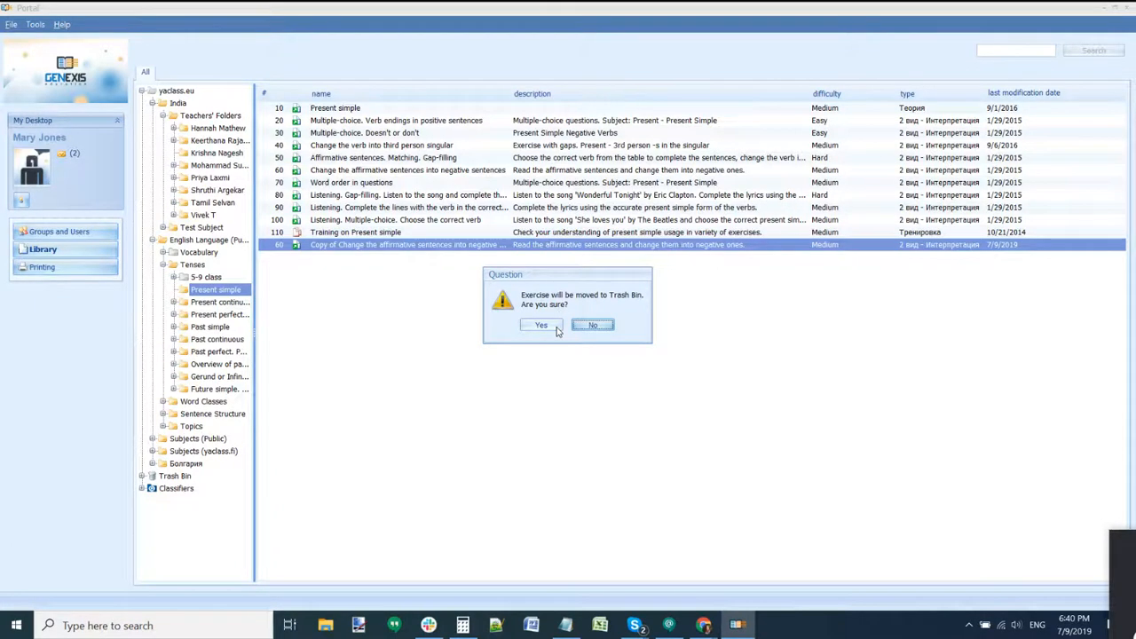
left_click(557, 328)
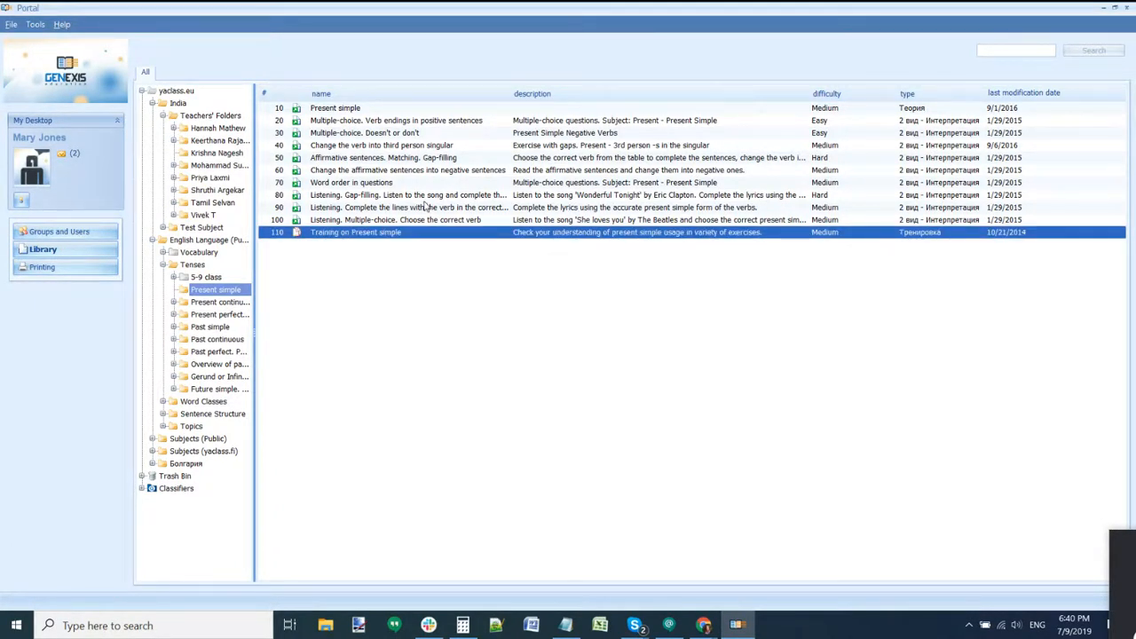
Step: Drag exercise 60 to create a new copy and convert it to a full copy
left_click(421, 171)
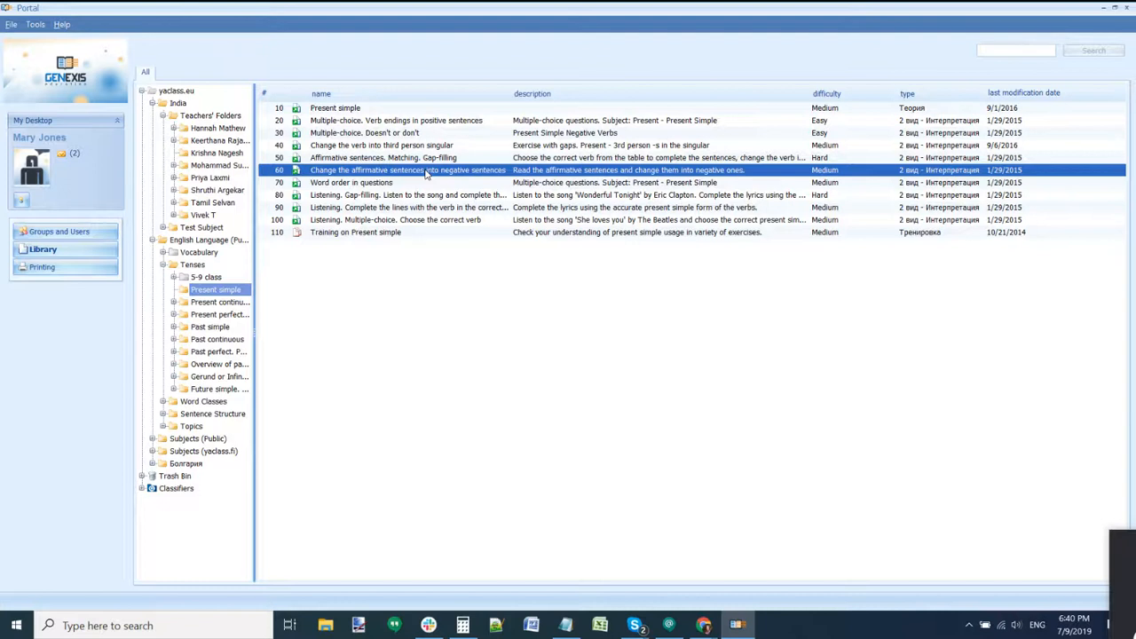
left_click_drag(424, 172, 422, 310)
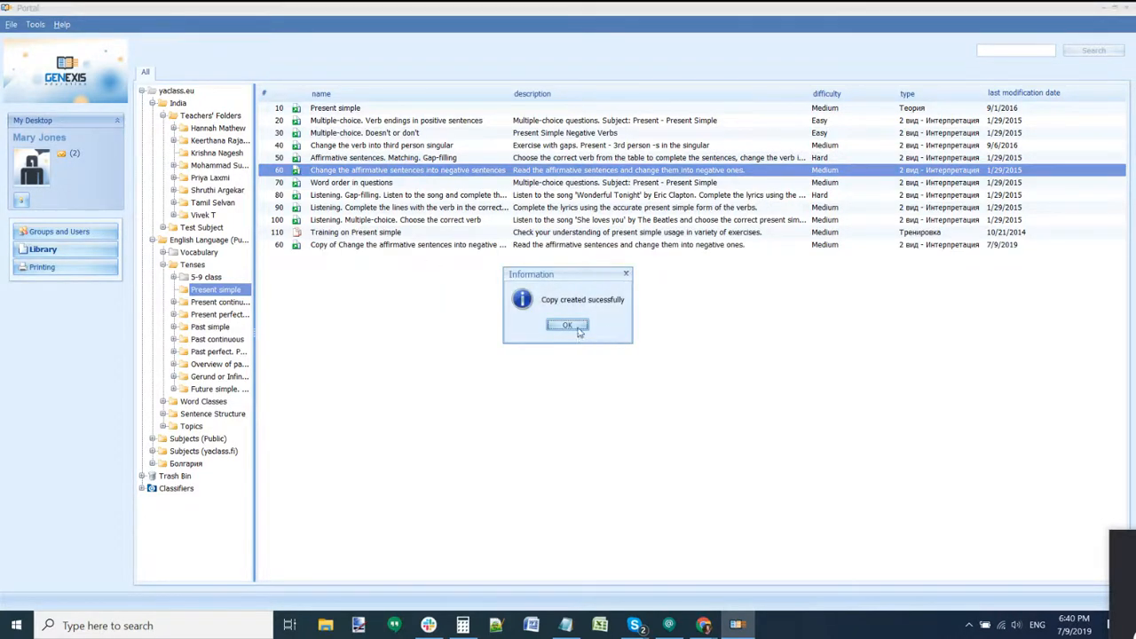
left_click(568, 326)
left_click(424, 246)
right_click(424, 246)
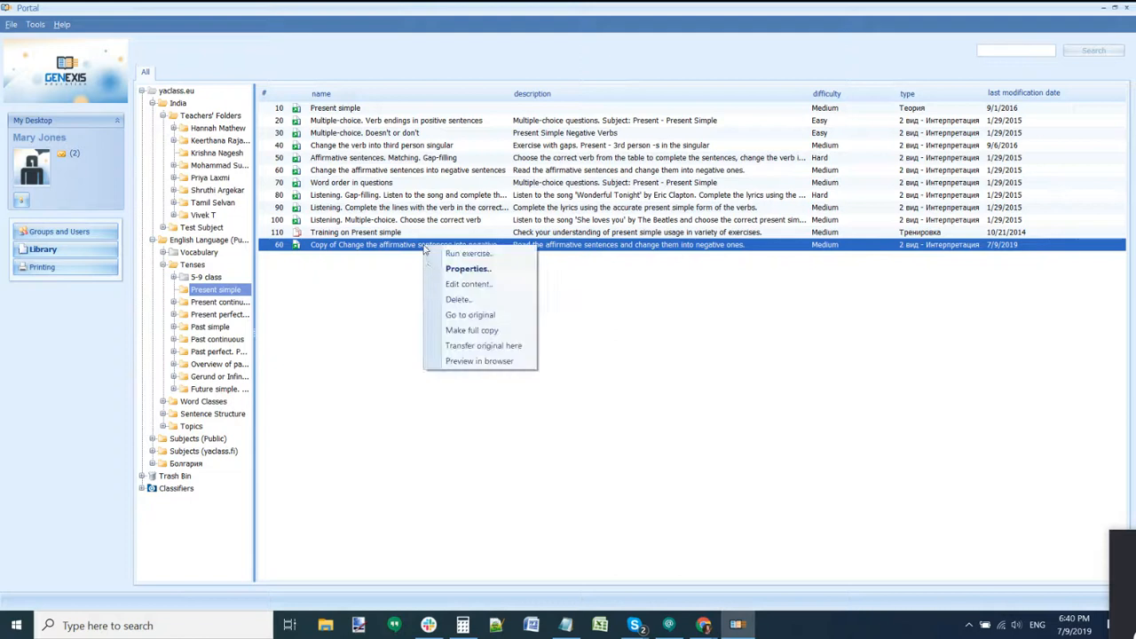
left_click(448, 333)
left_click(532, 339)
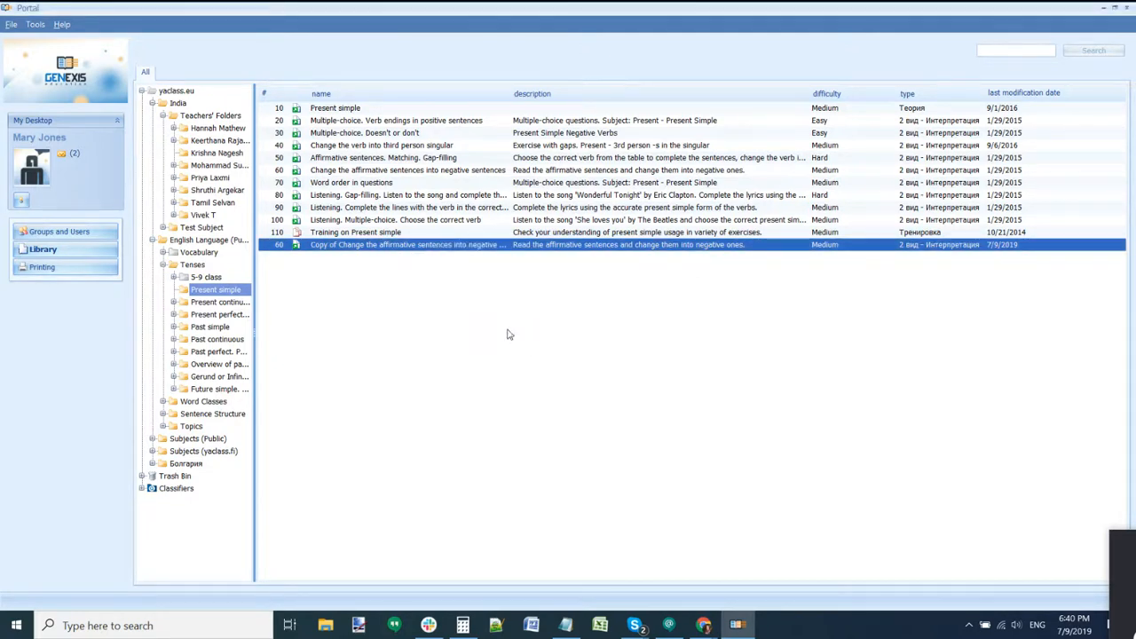
Step: Open the copied negative-sentences exercise, scroll through it, and close it answering No
double_click(462, 236)
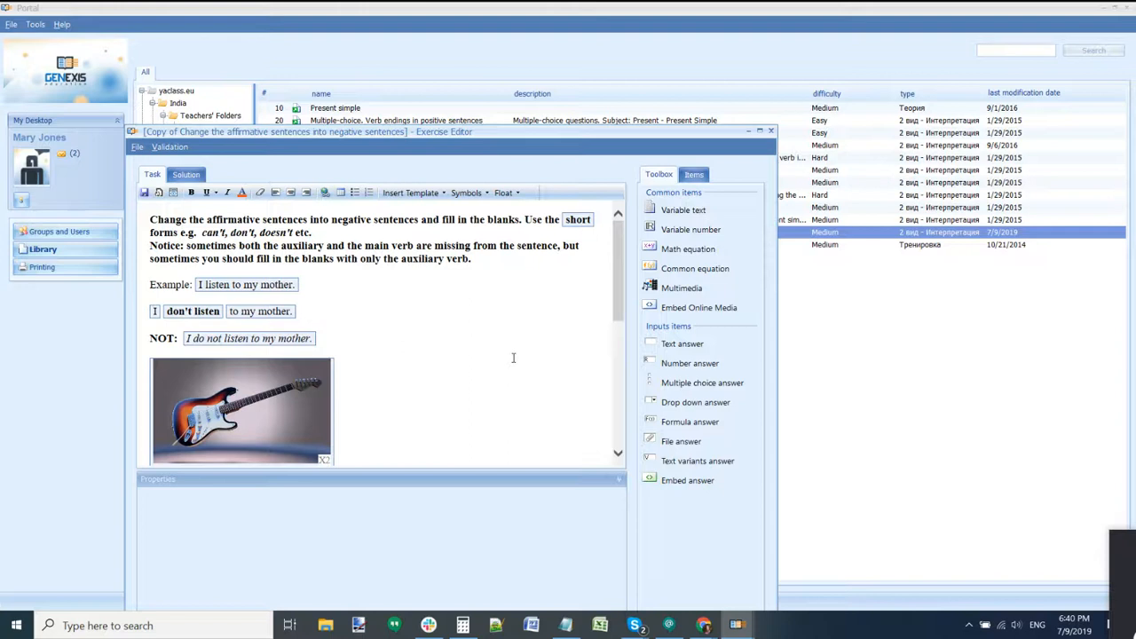
scroll(512, 363, "down", 1)
scroll(513, 363, "down", 3)
scroll(513, 365, "down", 3)
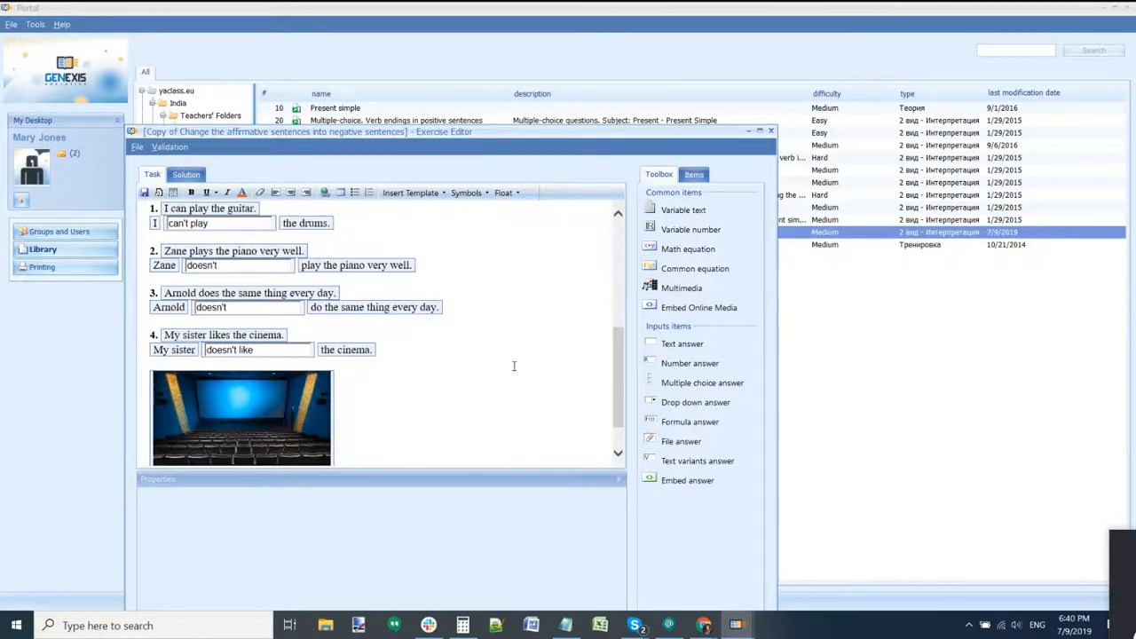
scroll(513, 365, "up", 8)
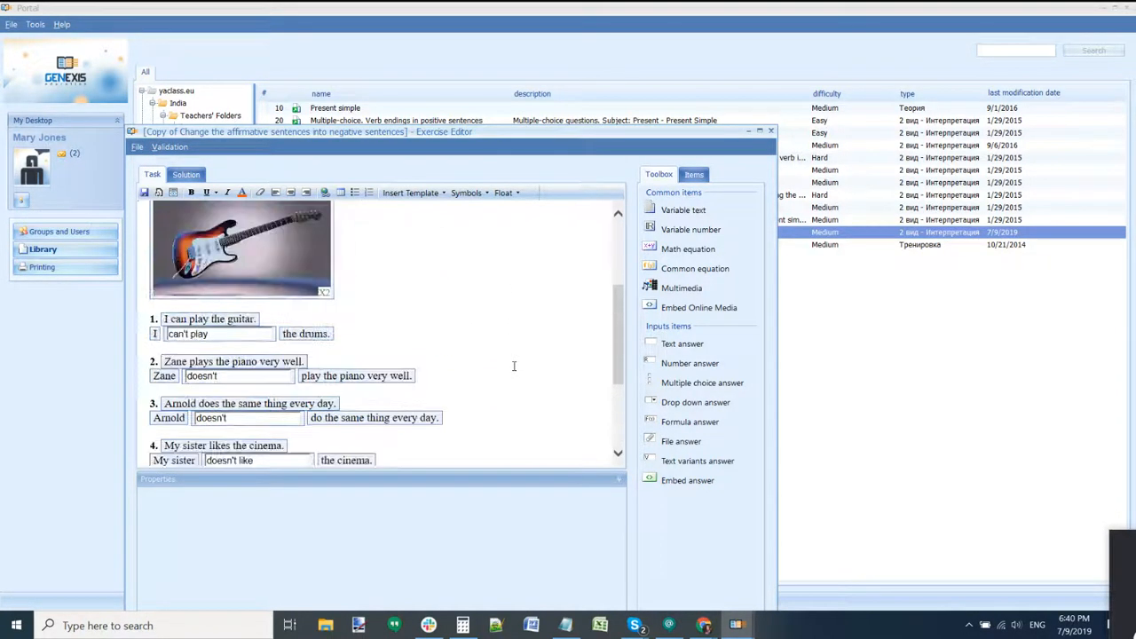
scroll(513, 365, "down", 4)
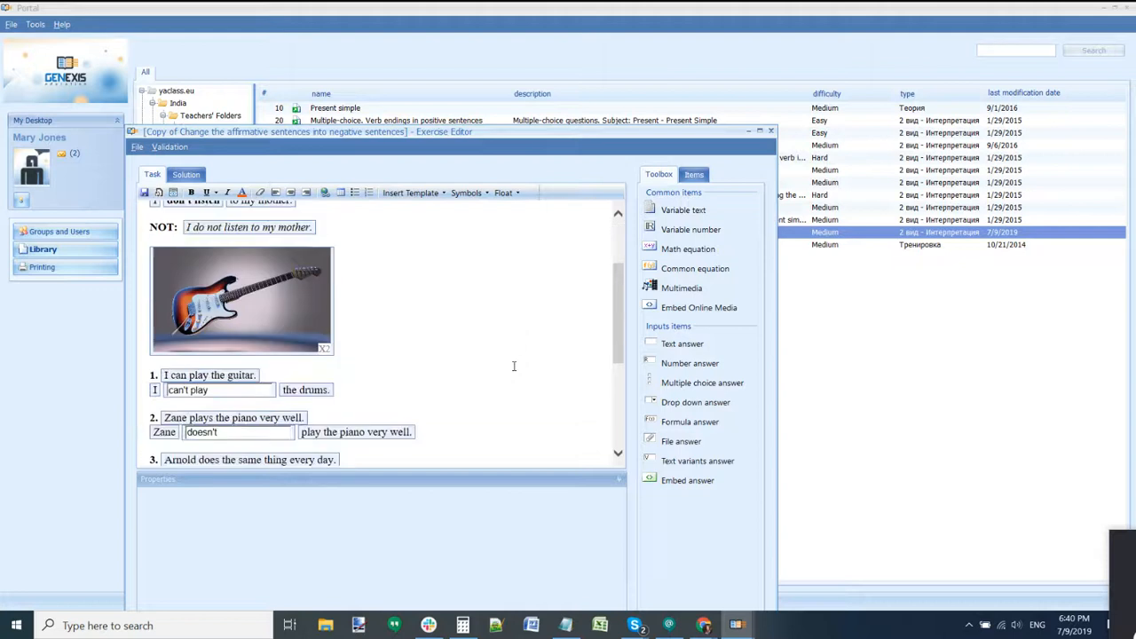
left_click(771, 132)
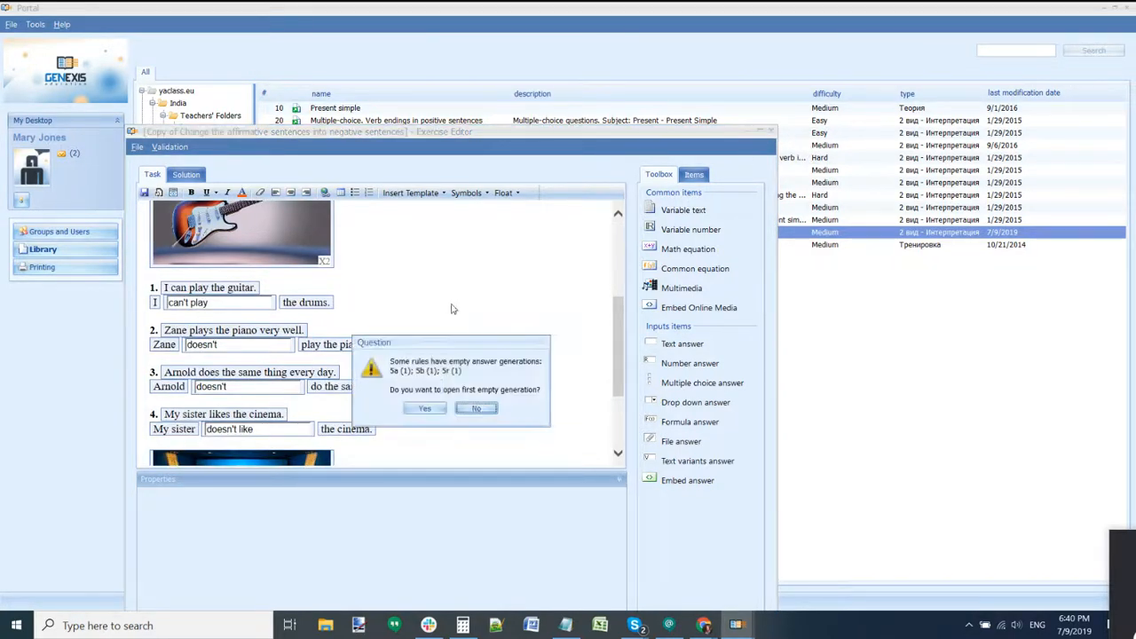
left_click(452, 408)
Step: Move the copied negative-sentences exercise to the Trash Bin
right_click(406, 236)
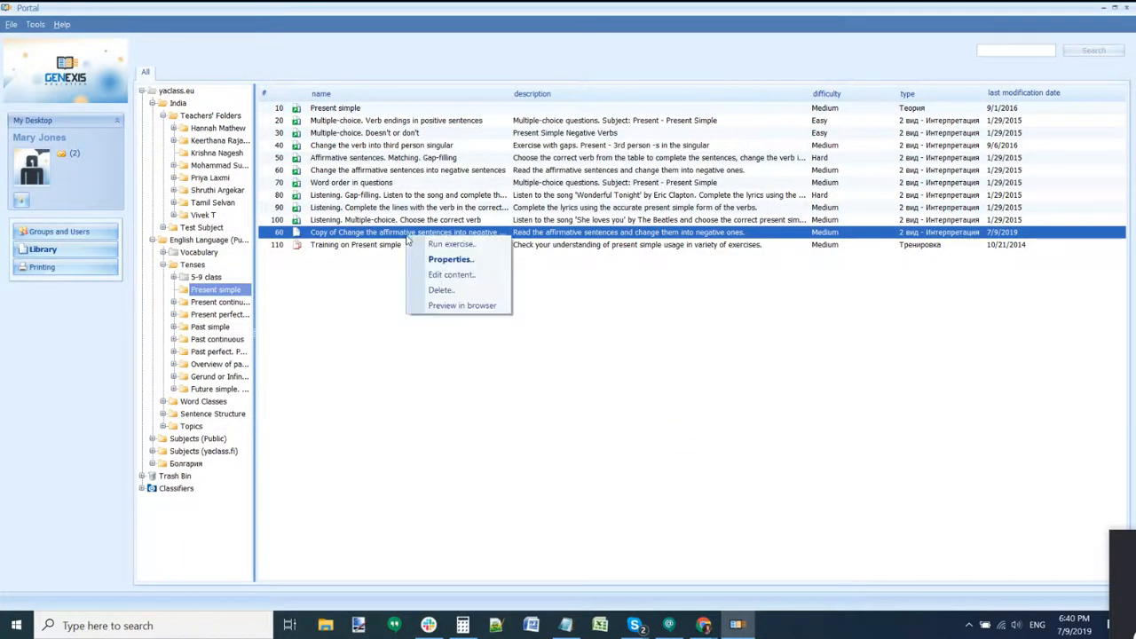
left_click(415, 291)
left_click(540, 325)
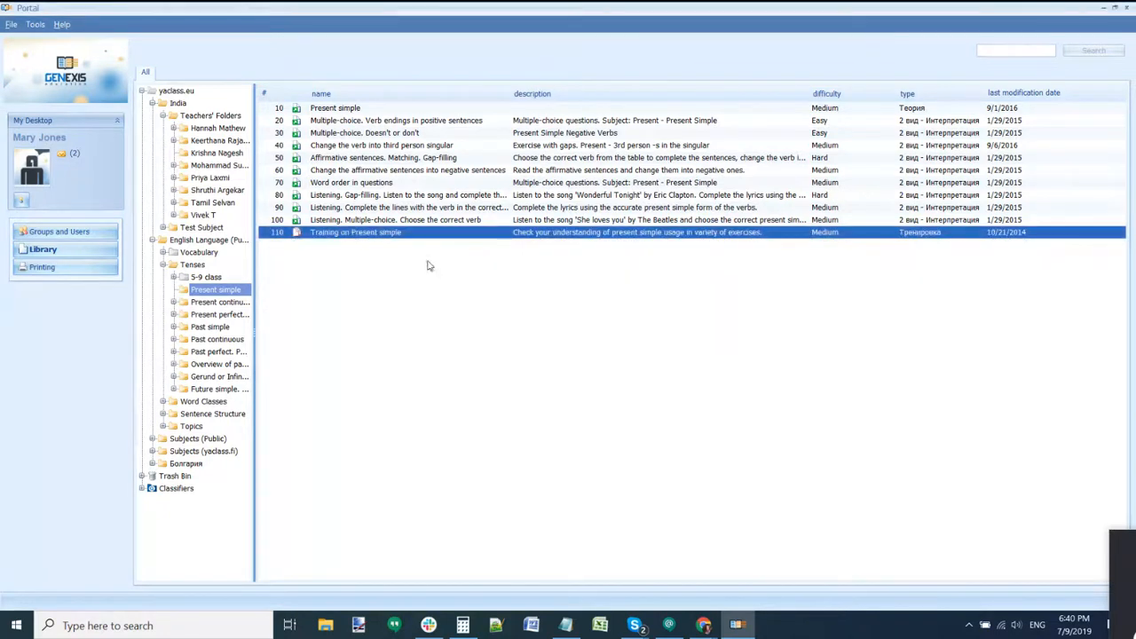
Step: Copy Listening gap-filling exercise 80 into the folder and convert it into a separate exercise
left_click(362, 198)
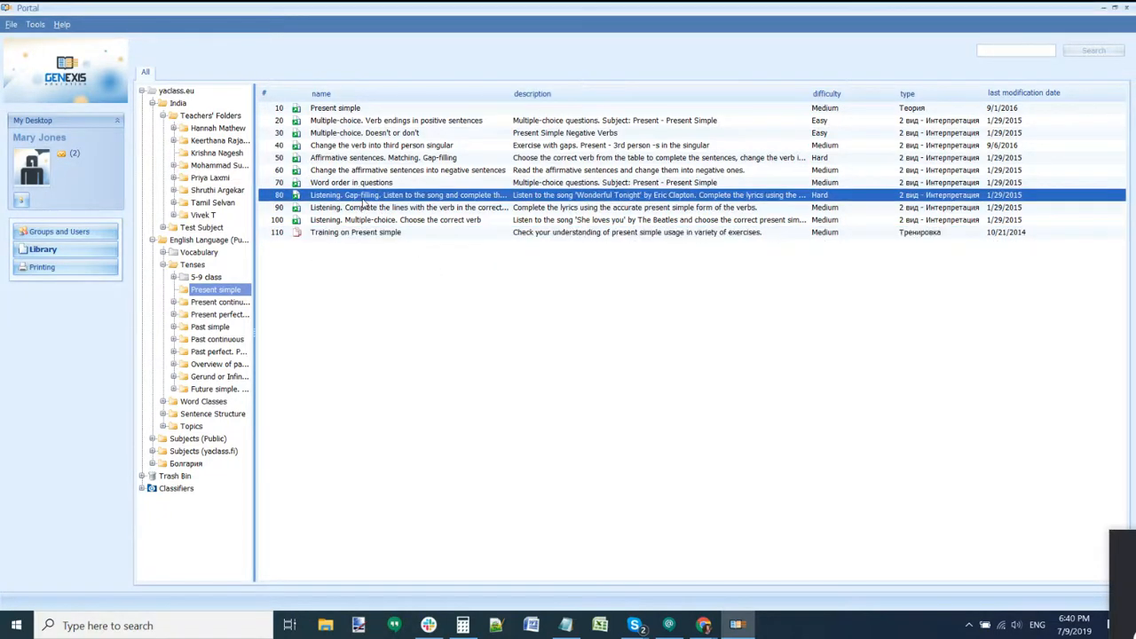
right_click(363, 199)
left_click(375, 281)
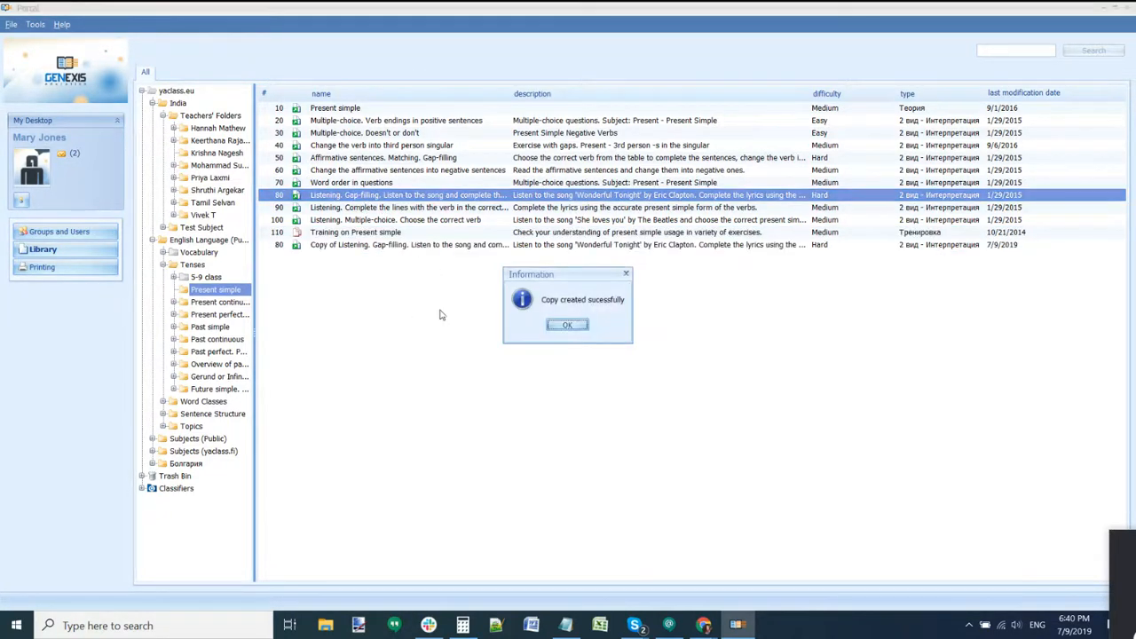
left_click(566, 325)
right_click(395, 245)
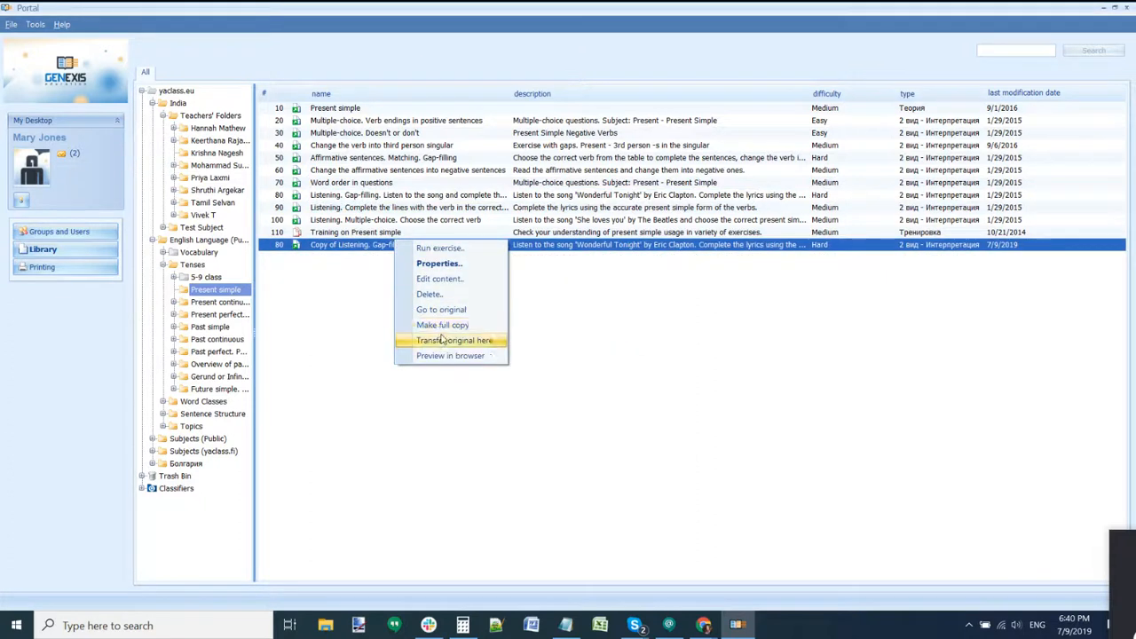
left_click(444, 340)
left_click(546, 325)
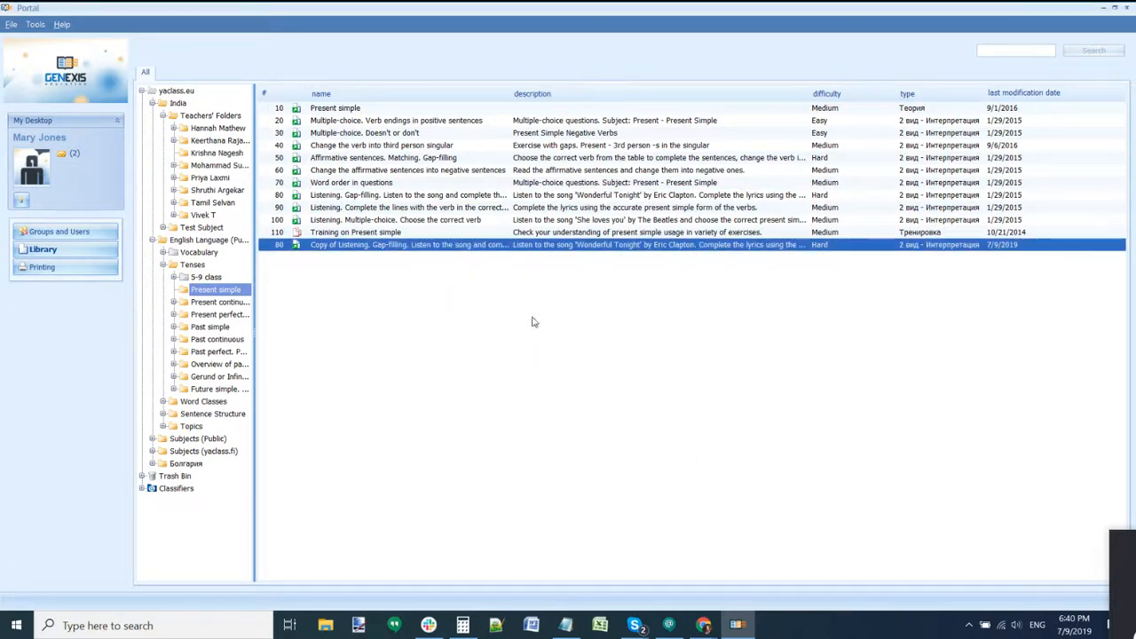
Step: Open the 'Wonderful Tonight' copy, review its grouped answer items, and close the editor
double_click(443, 233)
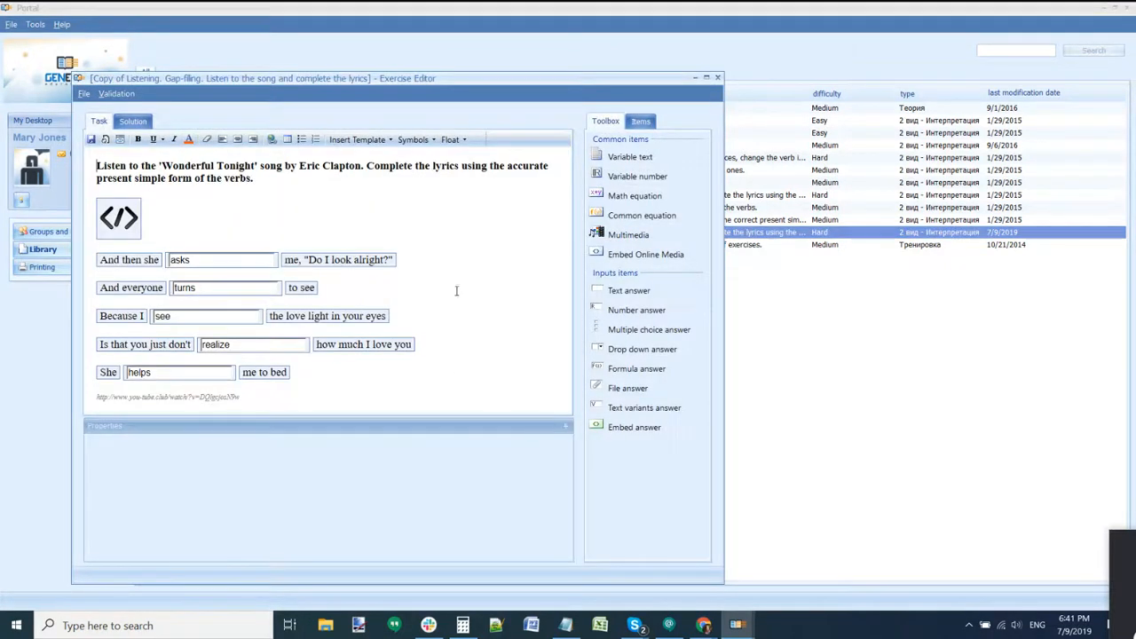
left_click(641, 121)
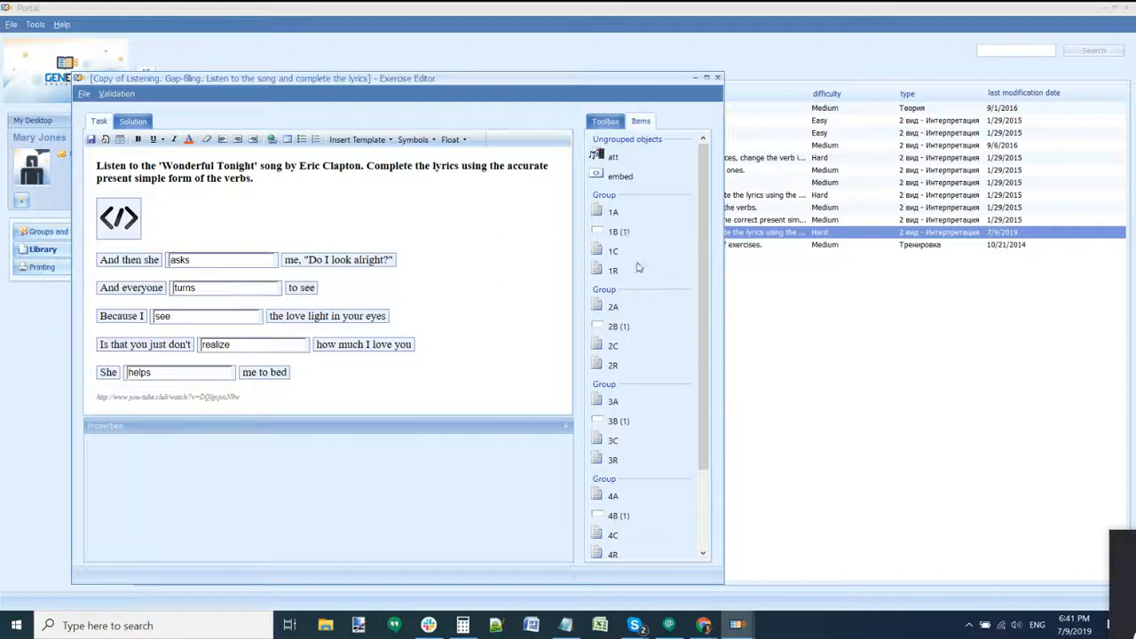
scroll(652, 301, "down", 3)
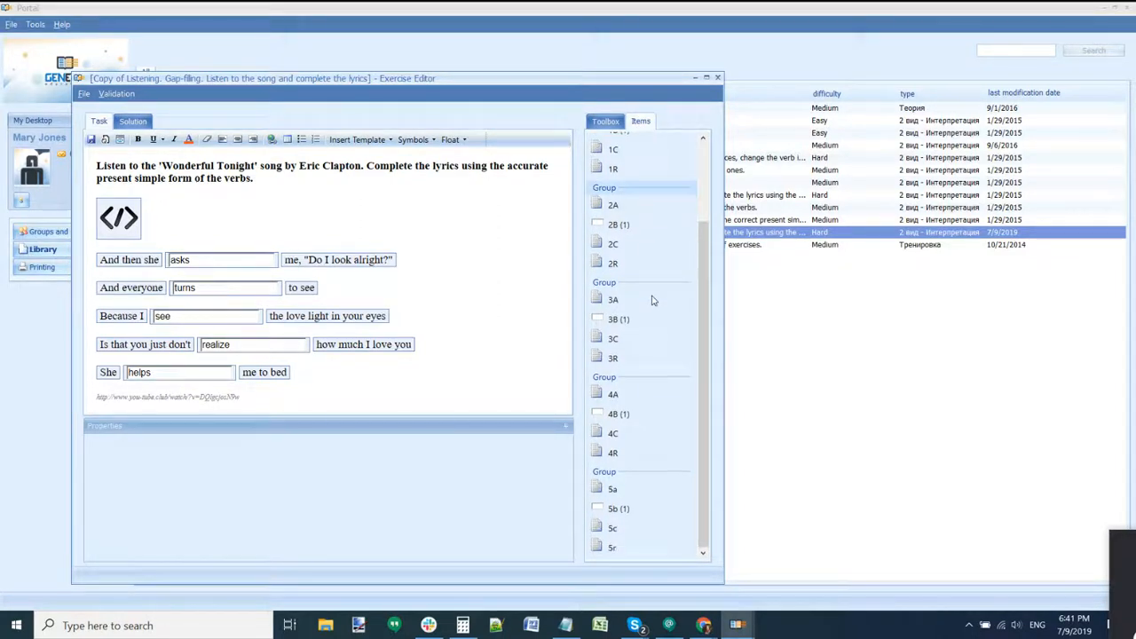
scroll(651, 301, "up", 3)
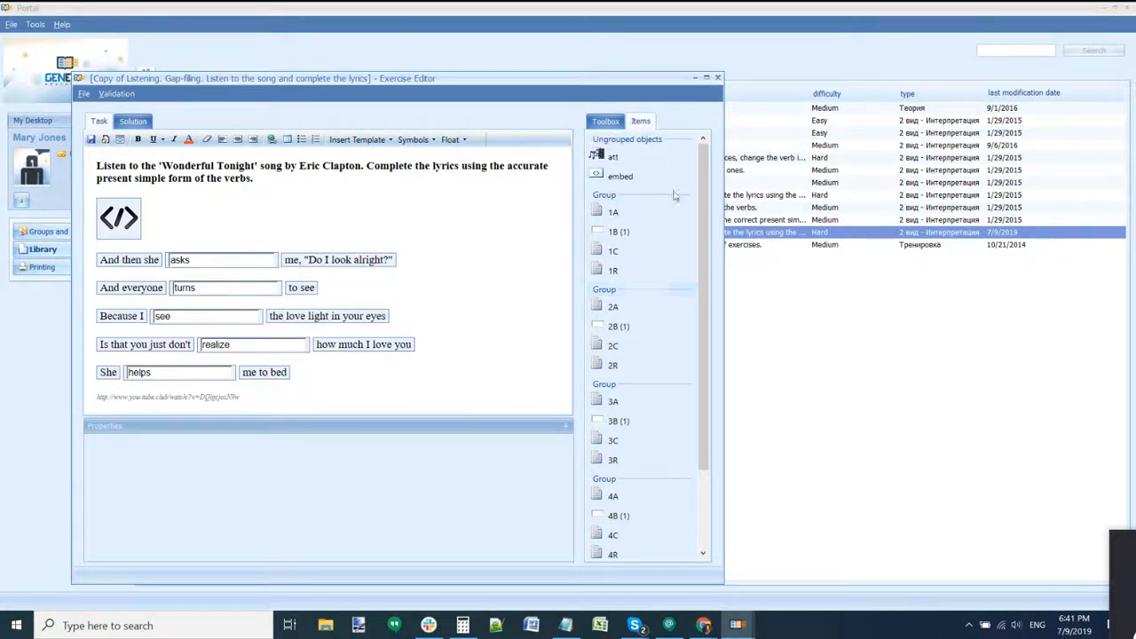
left_click(716, 78)
Step: Move the 'Wonderful Tonight' copy to the Trash Bin, then browse to another library folder
right_click(411, 235)
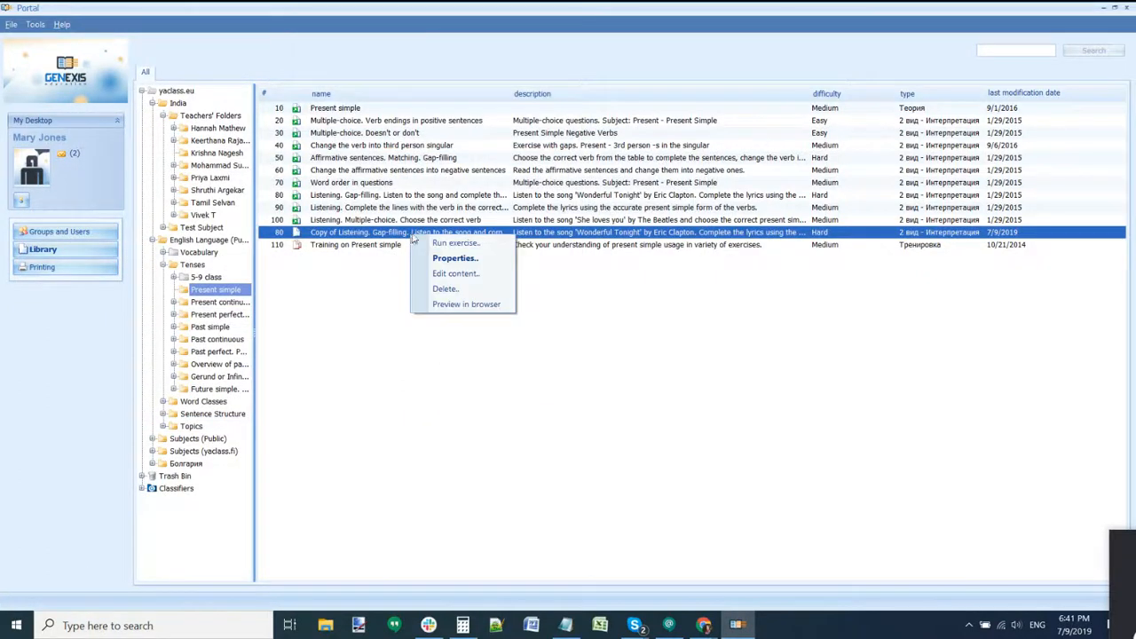
left_click(462, 291)
left_click(540, 324)
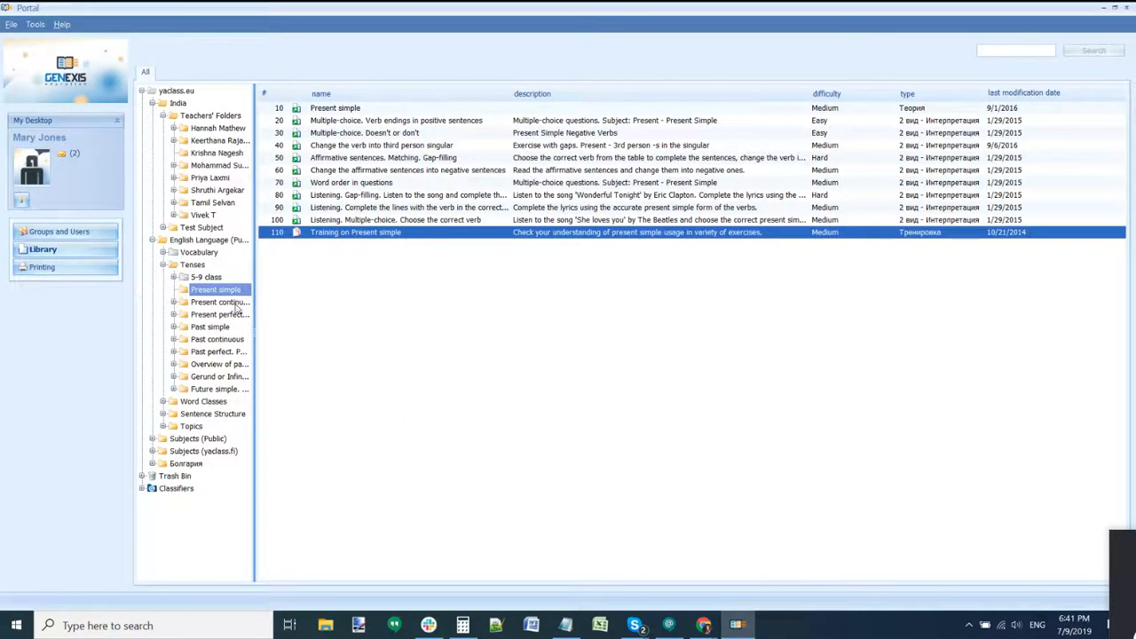
left_click(206, 416)
Step: Browse the Topics subfolders: Food and drinks, Travelling, Sports, Weather, School subjects and Music
left_click(192, 426)
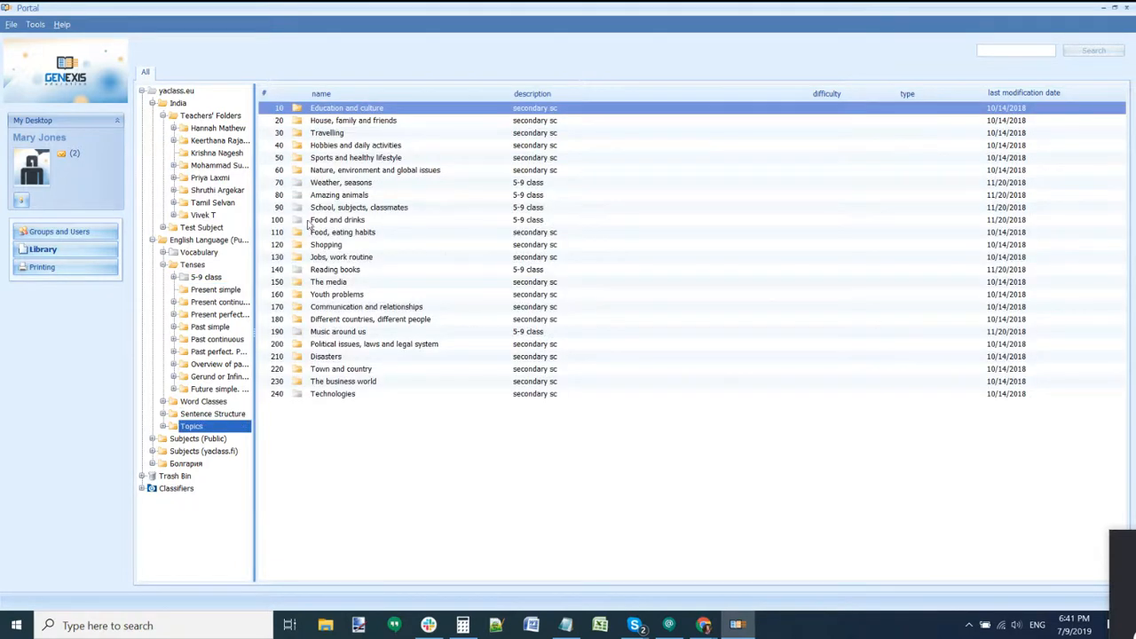
double_click(334, 222)
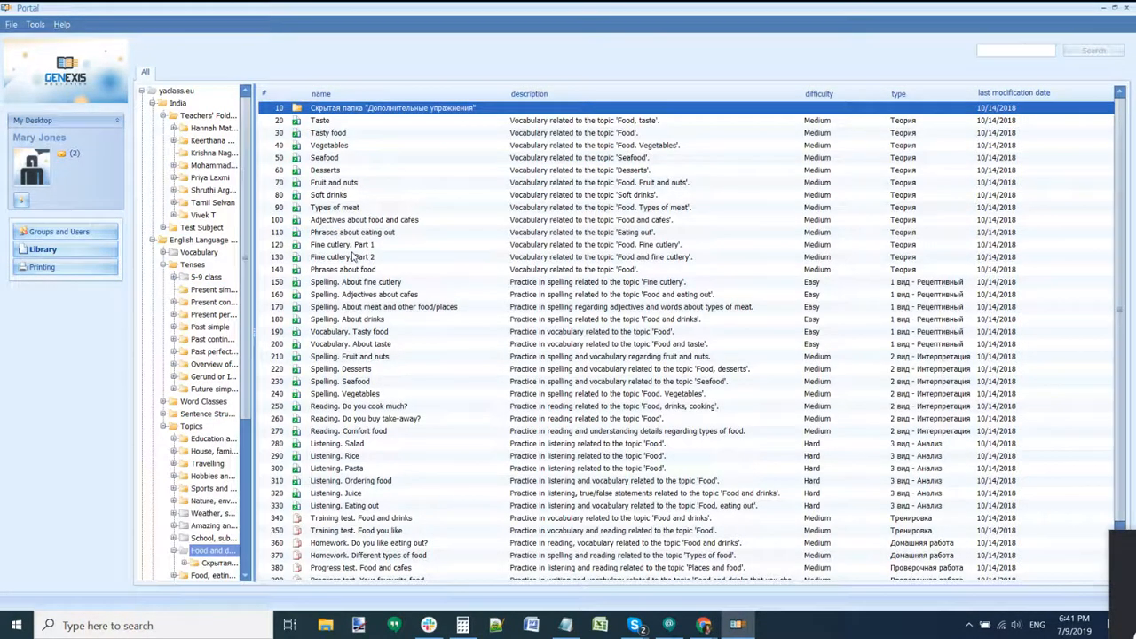
scroll(208, 434, "down", 4)
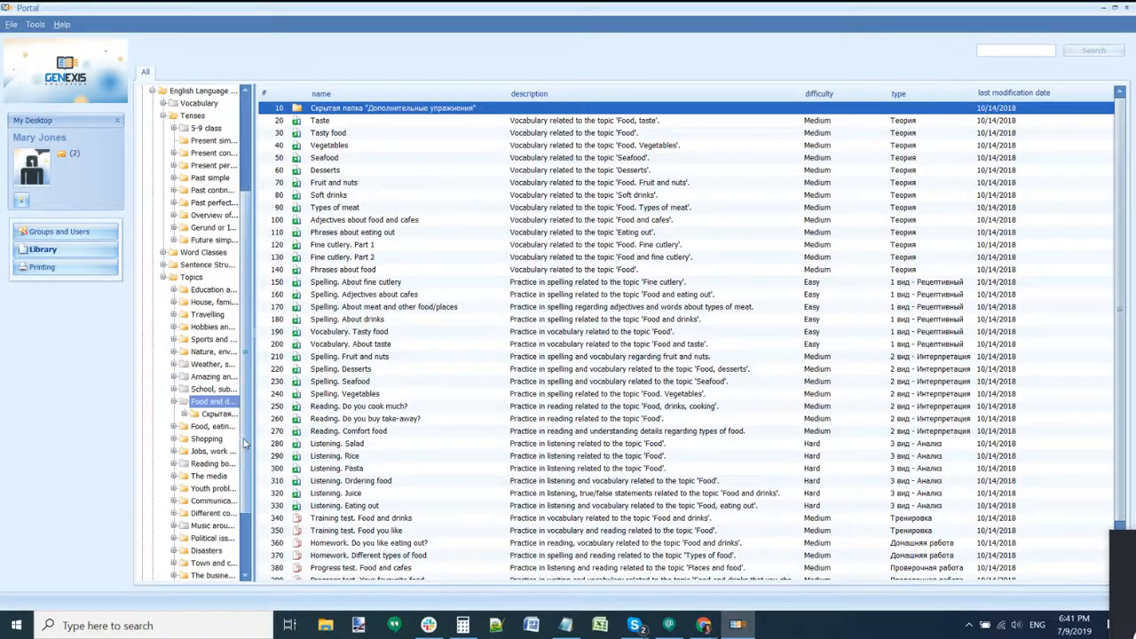
left_click(195, 278)
left_click(201, 315)
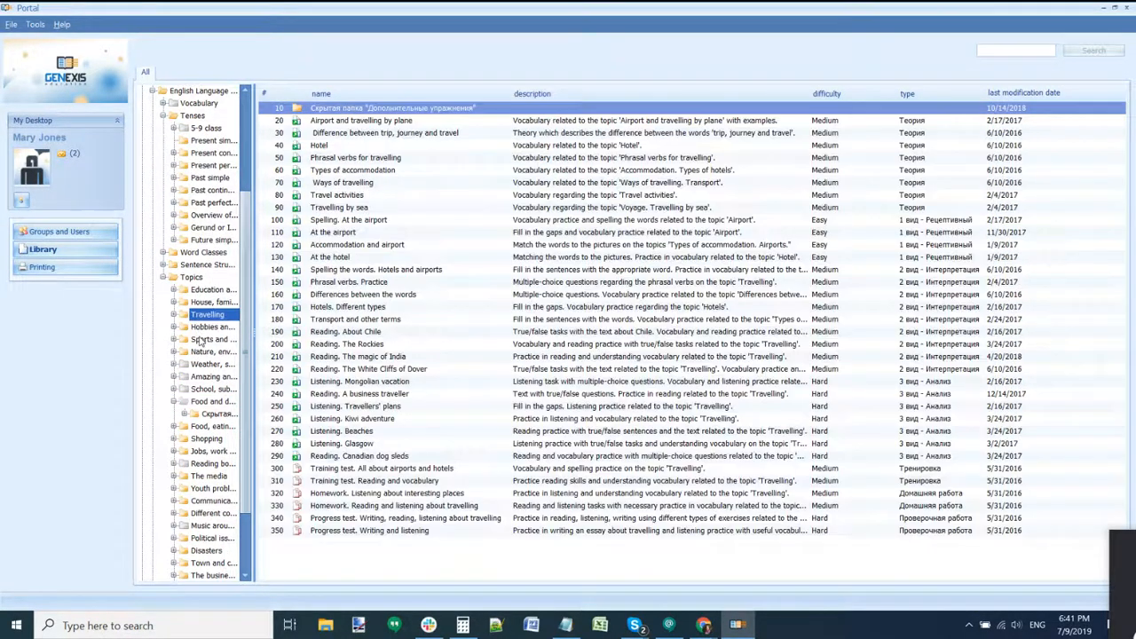
left_click(201, 341)
left_click(210, 364)
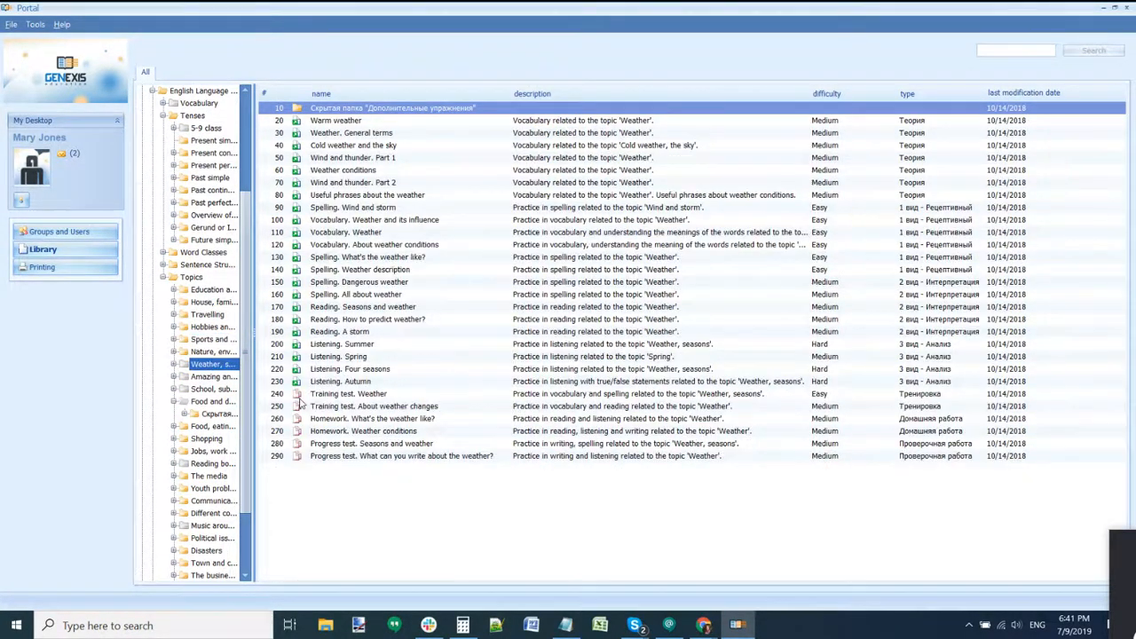
left_click(210, 389)
scroll(212, 459, "down", 2)
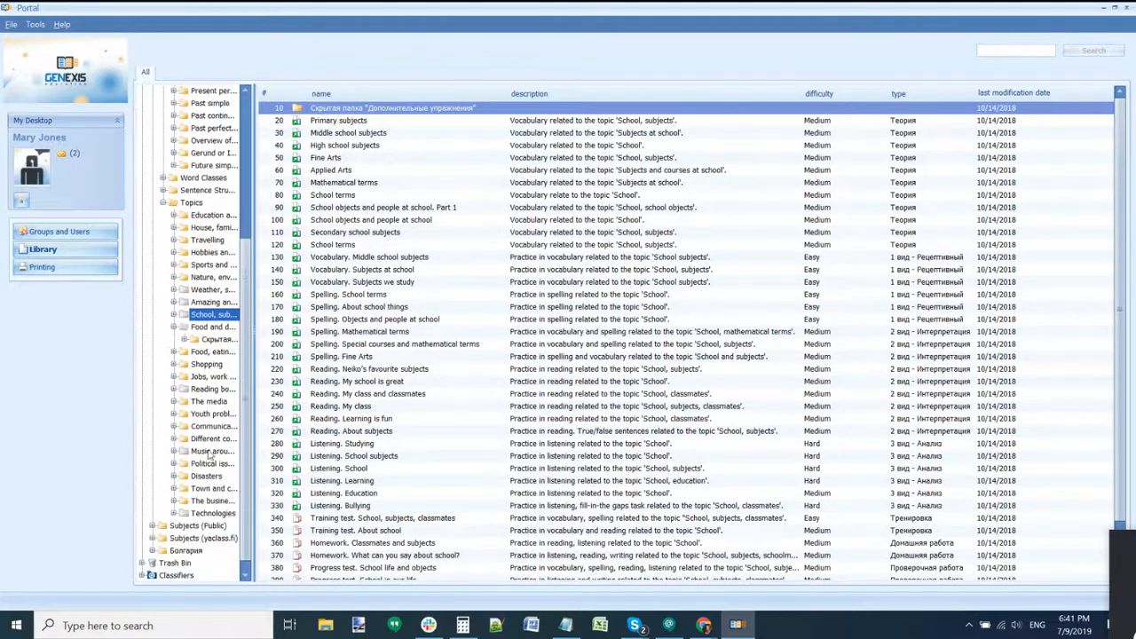
left_click(211, 454)
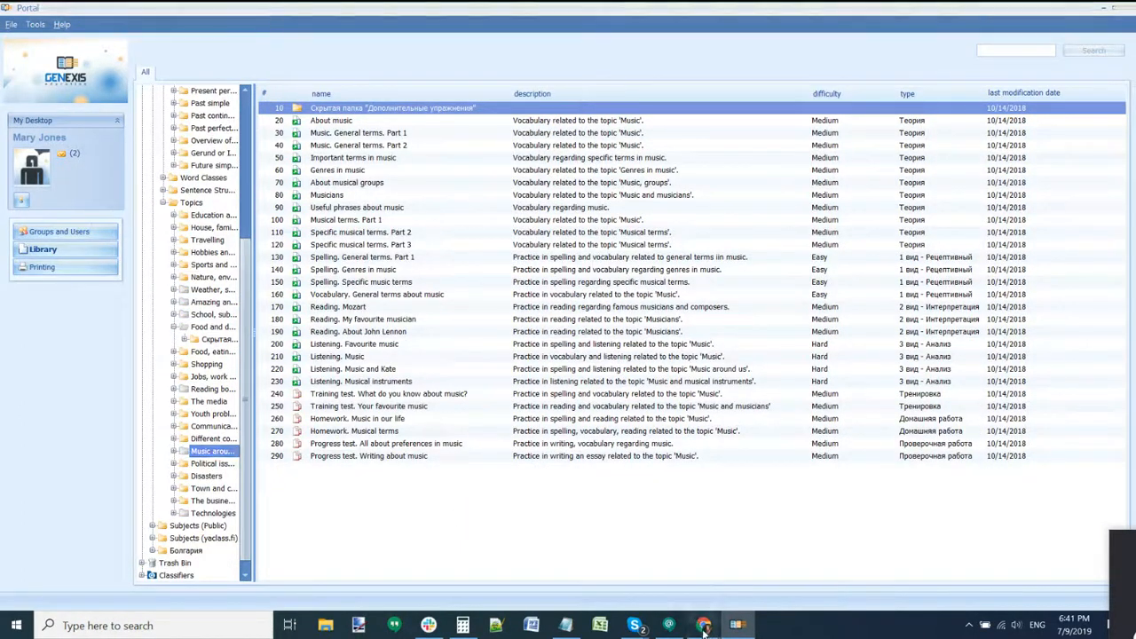
Step: Consult the GenExis training document, then go to the Present Perfect Continuous grammar exercises
mouse_move(703, 628)
left_click(632, 526)
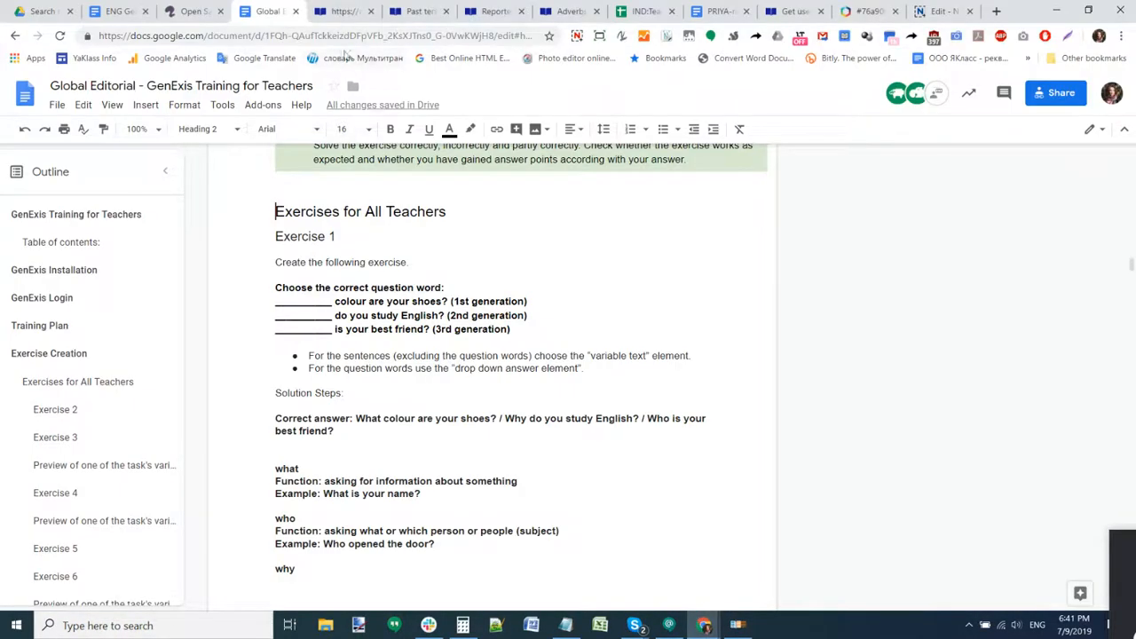
left_click(577, 35)
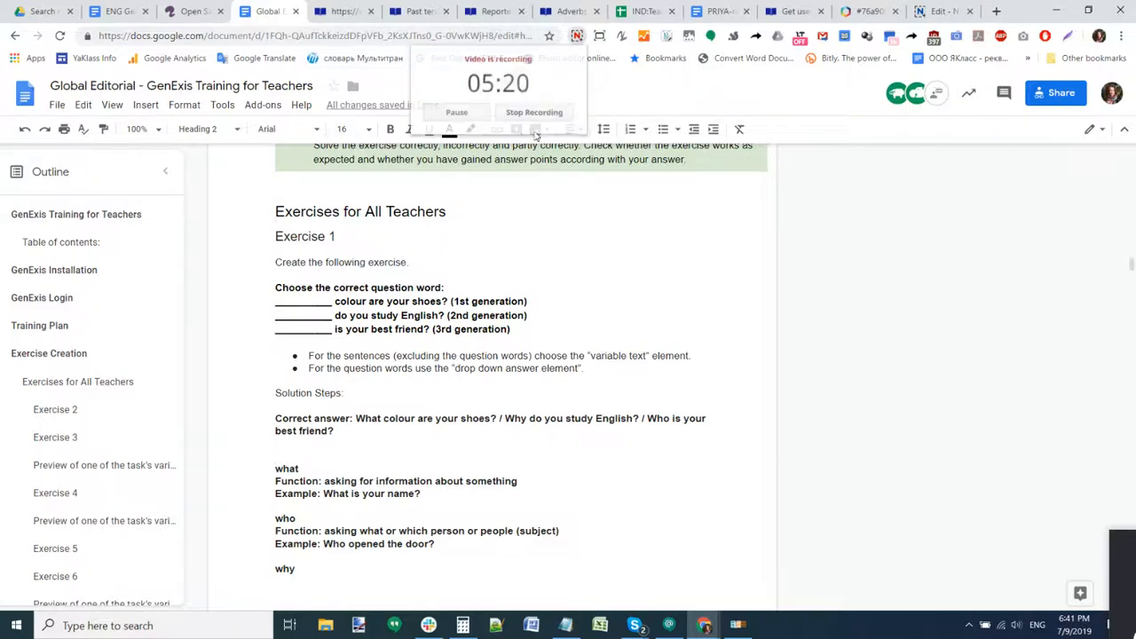
left_click(480, 113)
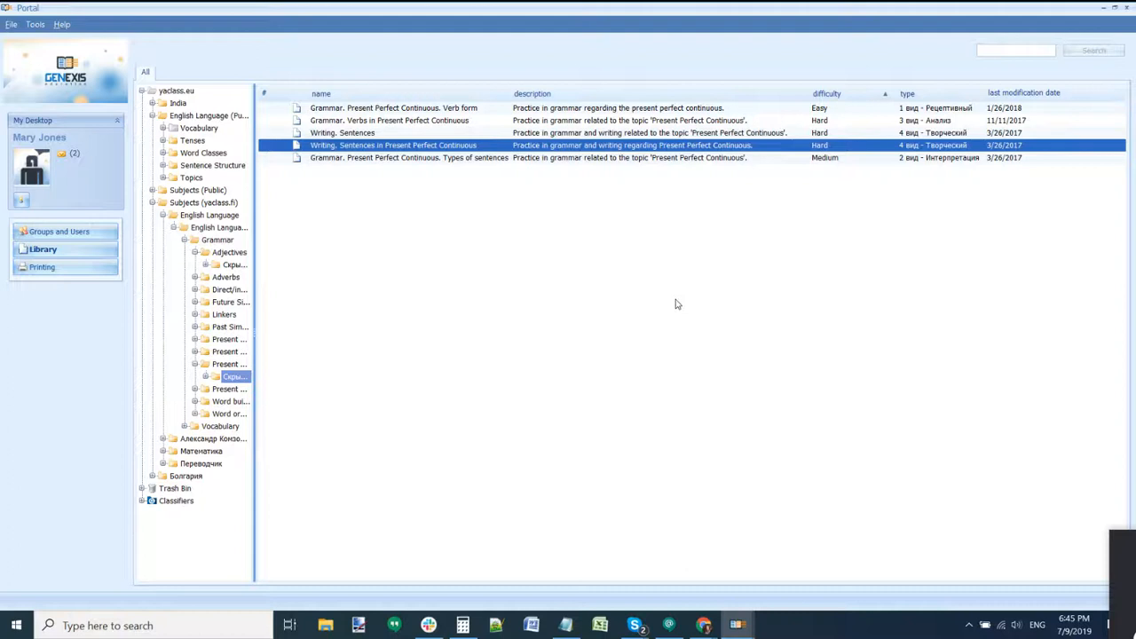
Step: Open the 'Writing. Sentences in Present Perfect Continuous' exercise in a maximized Exercise Editor
double_click(430, 147)
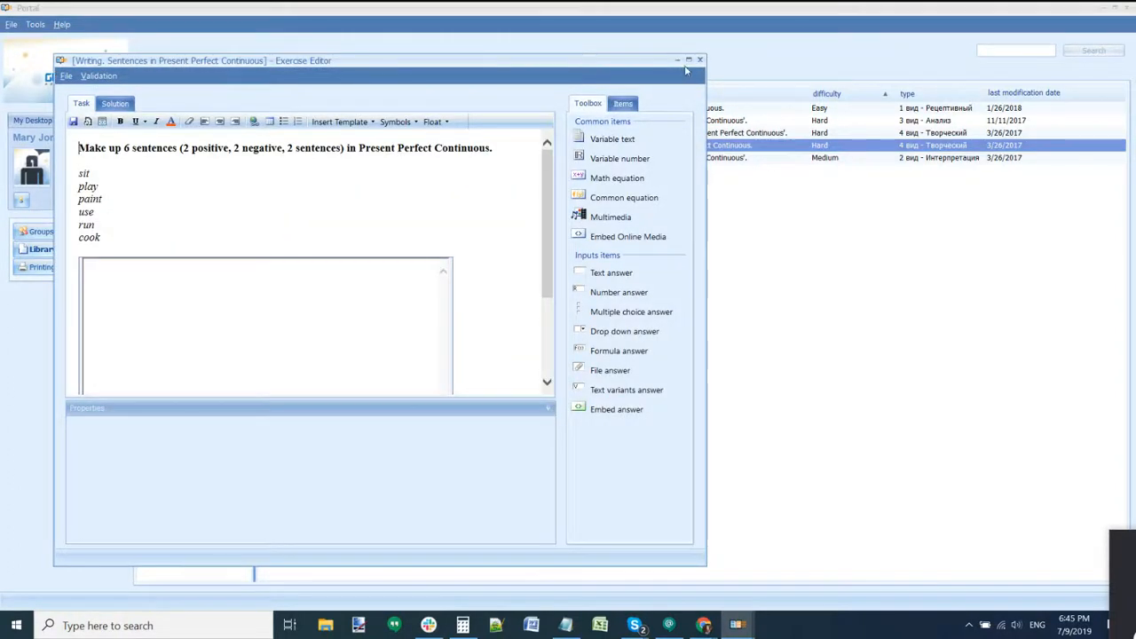
left_click(688, 61)
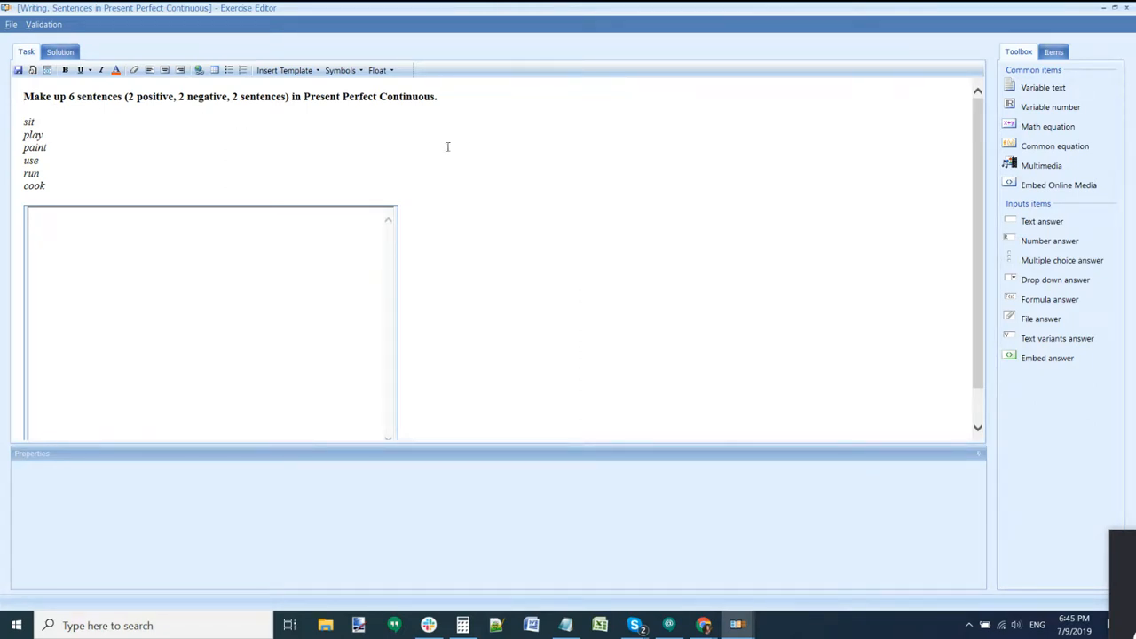
scroll(435, 232, "down", 1)
scroll(435, 233, "up", 1)
Step: Check the exercise Properties, clearing the Entropy value, and cancel without saving
left_click(12, 25)
left_click(40, 89)
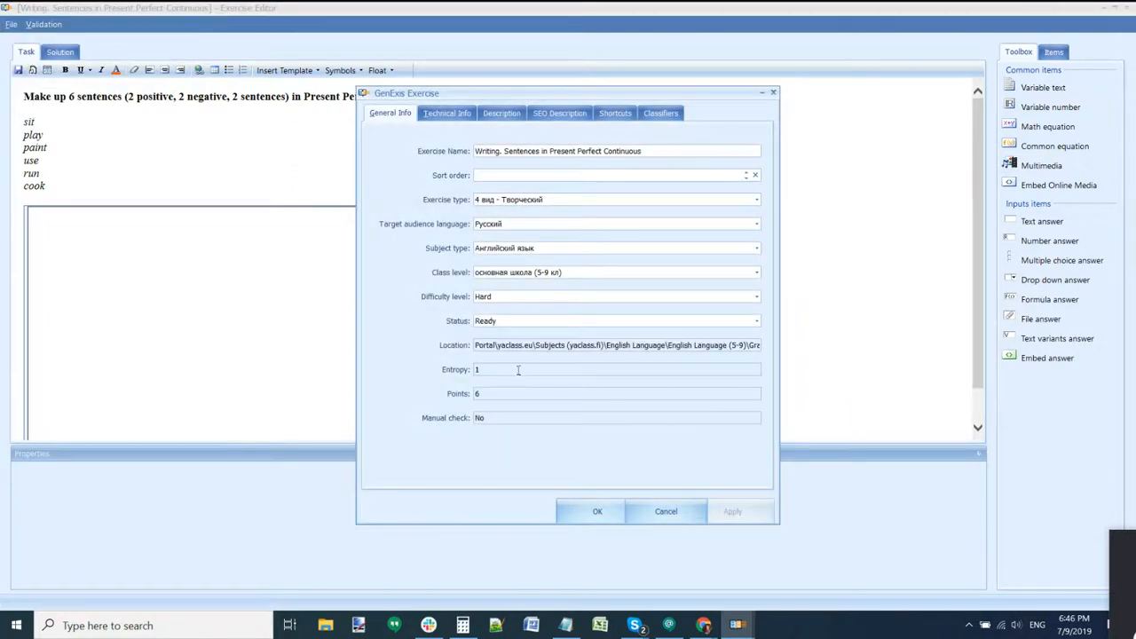
left_click(479, 369)
key("BackSpace")
left_click(665, 511)
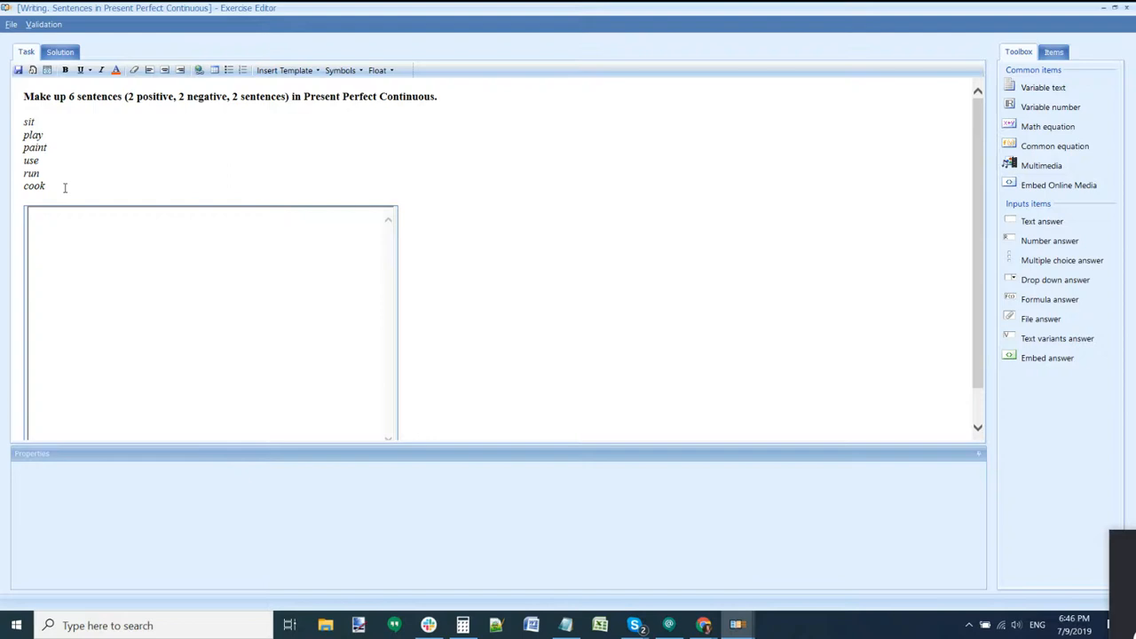
Step: Delete the six verbs sit through cook from the task and drag in a Variable text element
left_click_drag(46, 184, 19, 121)
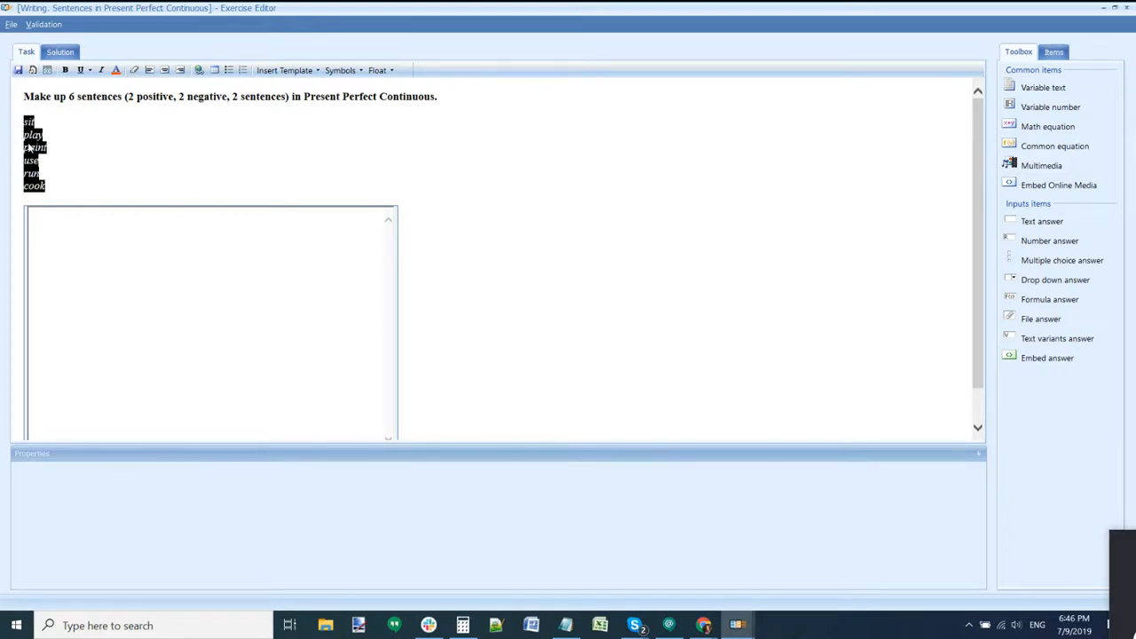
left_click(59, 177)
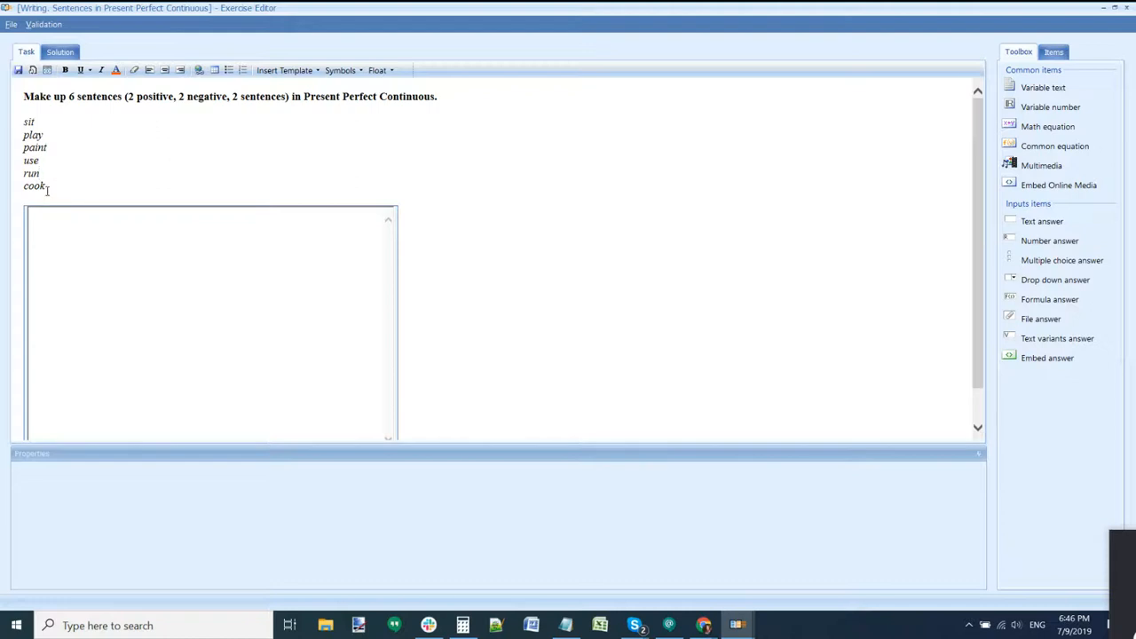
left_click_drag(48, 189, 17, 121)
key("ctrl+c")
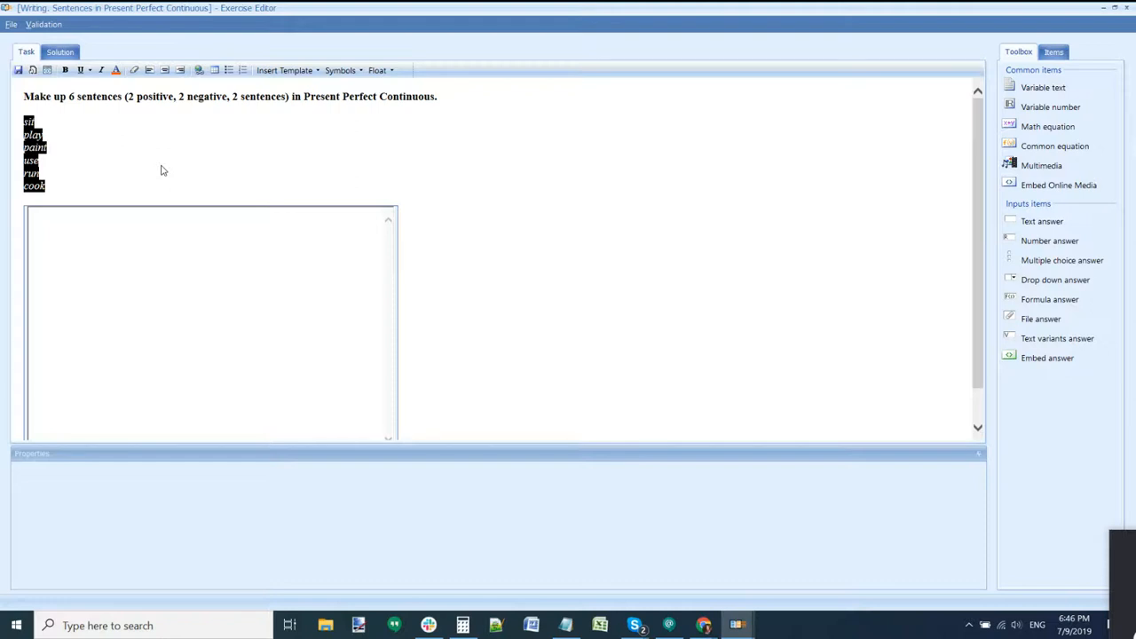
key("Delete")
left_click_drag(1029, 88, 259, 125)
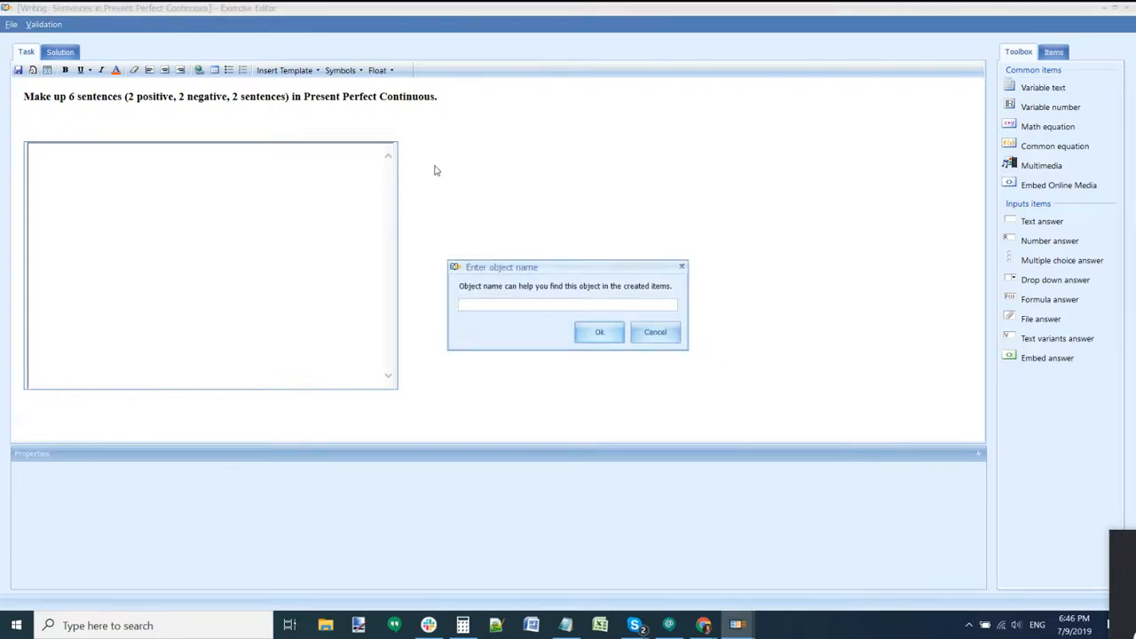
Step: Fill the first variable with three variants: sit, play and paint
left_click(582, 336)
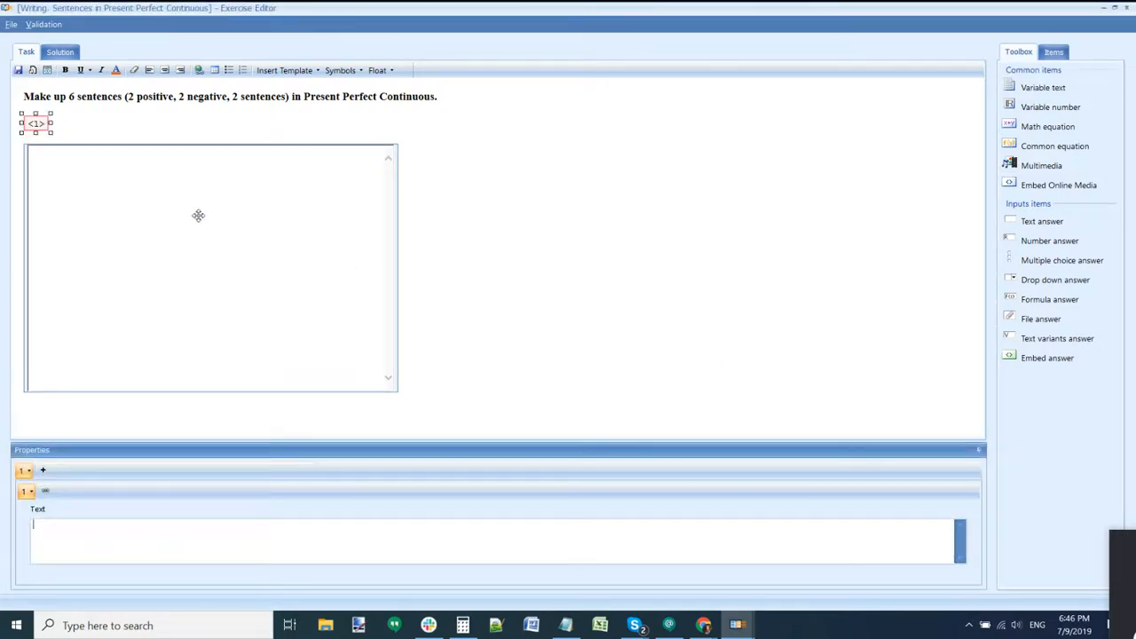
key("ctrl+v")
left_click_drag(127, 448, 135, 427)
left_click_drag(71, 493, 34, 463)
key("BackSpace")
key("BackSpace")
key("BackSpace")
key("BackSpace")
key("BackSpace")
key("BackSpace")
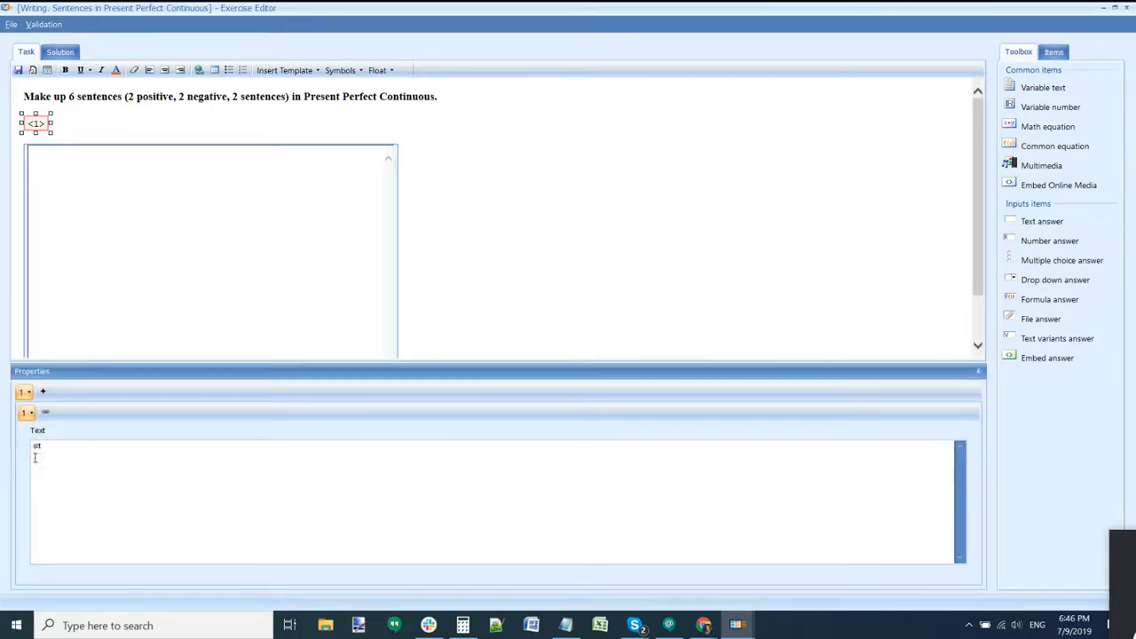
left_click(43, 392)
type("play paint use run cook")
left_click_drag(34, 451, 78, 489)
key("ctrl+c")
key("BackSpace")
left_click(54, 392)
key("ctrl+v")
mouse_move(61, 474)
left_mouse_down()
mouse_move(36, 477)
mouse_move(27, 458)
left_mouse_up()
key("ctrl+c")
key("BackSpace")
Step: Preview the paint variant in the task and start a new line after it
left_click(408, 183)
left_click(57, 470)
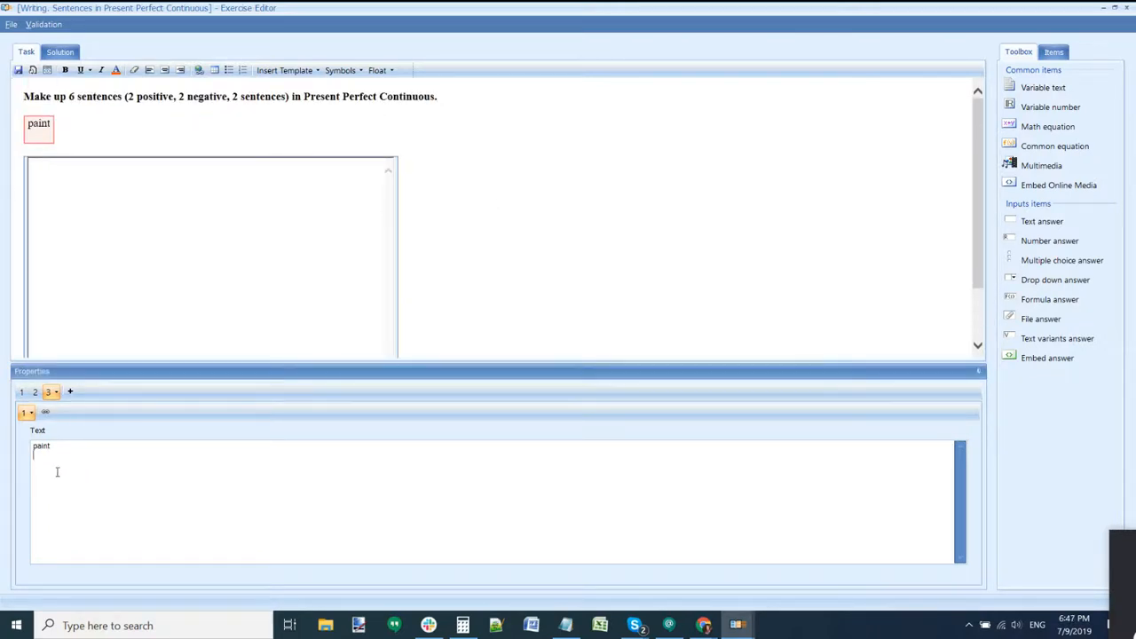
type("\\")
left_click(89, 133)
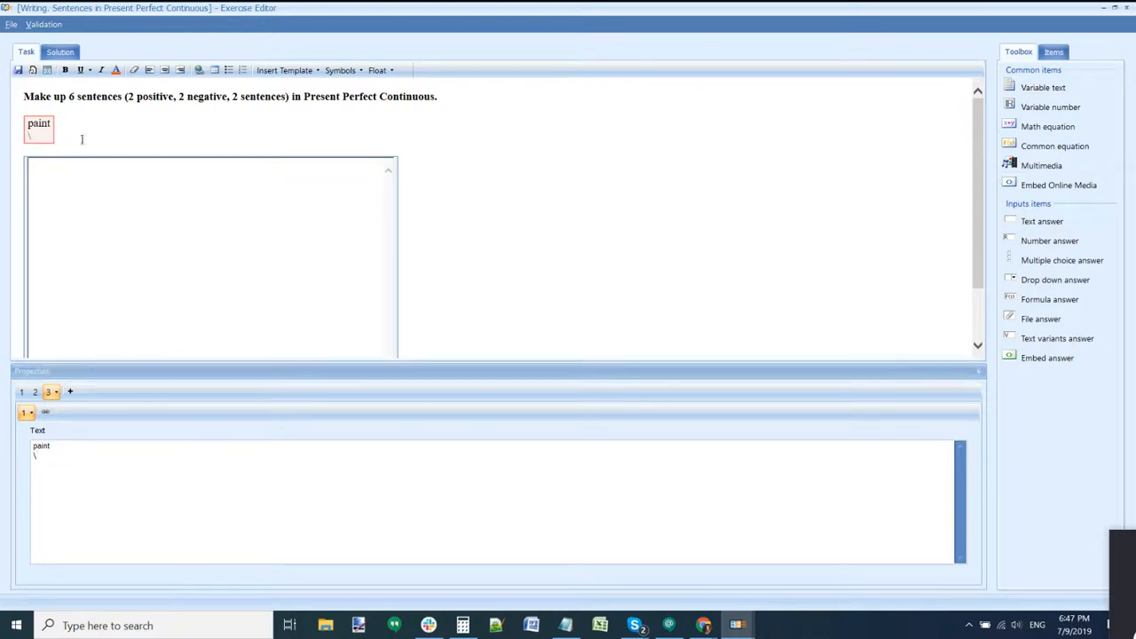
left_click(43, 471)
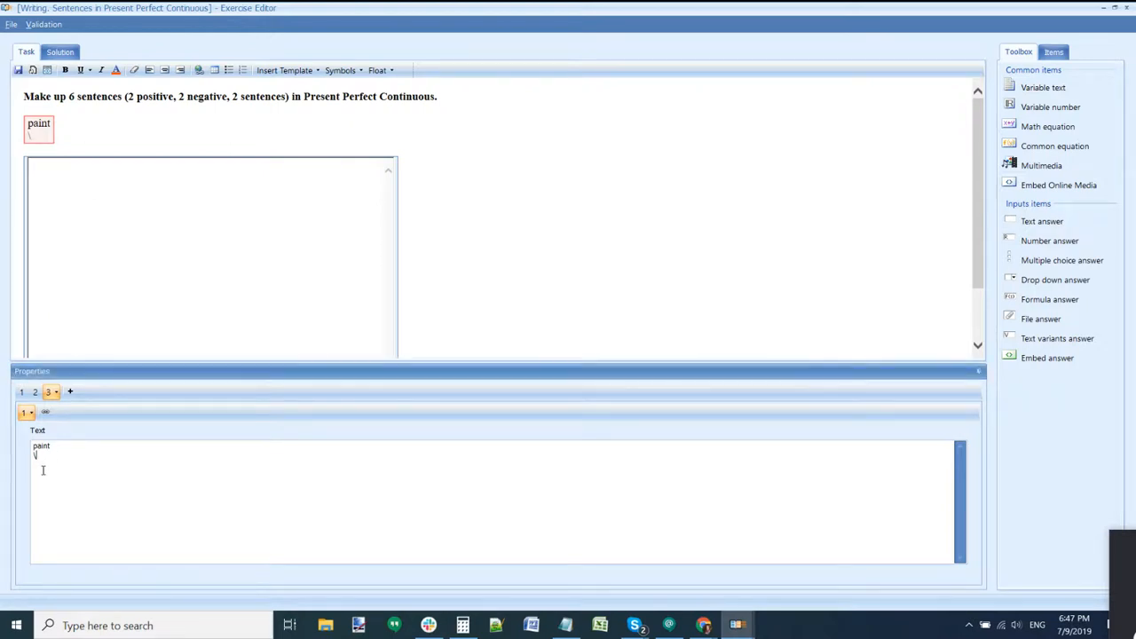
left_click(96, 113)
left_click(85, 129)
key("Return")
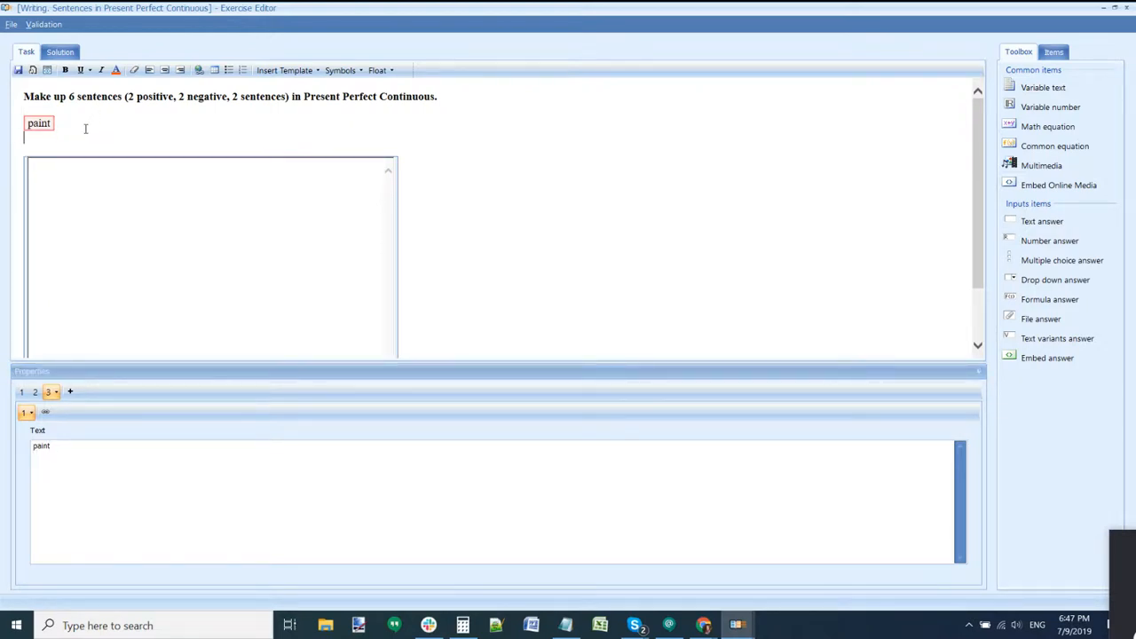
Step: Insert an unnamed variable text on the new line with variants use, run and cook
left_click_drag(1048, 93, 58, 154)
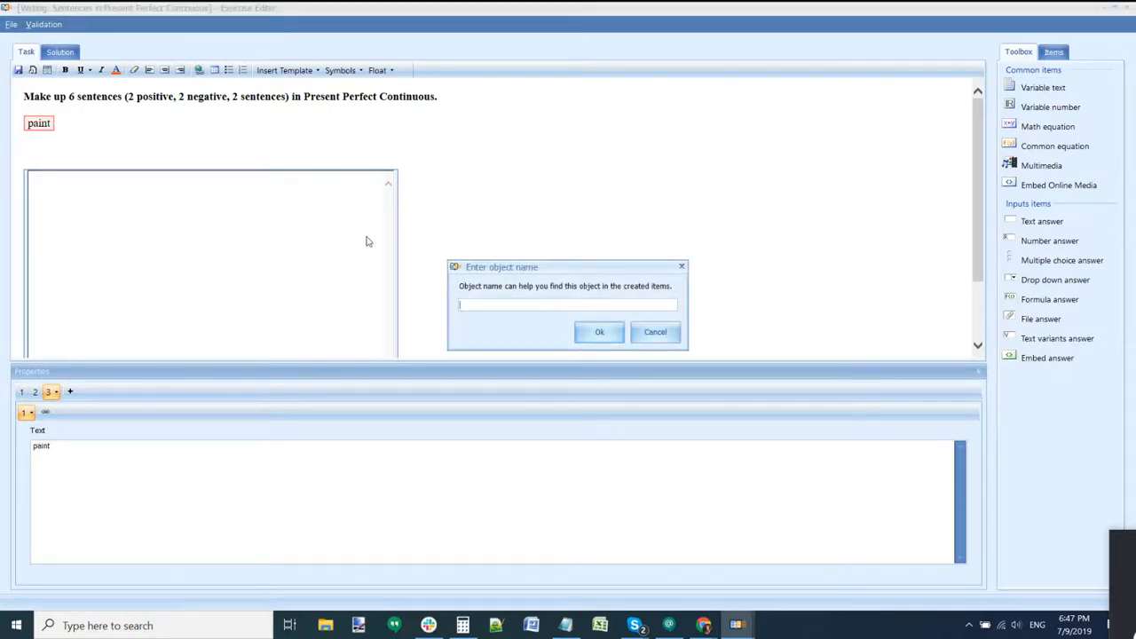
key("Return")
left_click(122, 484)
key("ctrl+v")
left_click_drag(65, 471, 44, 449)
key("ctrl+c")
key("BackSpace")
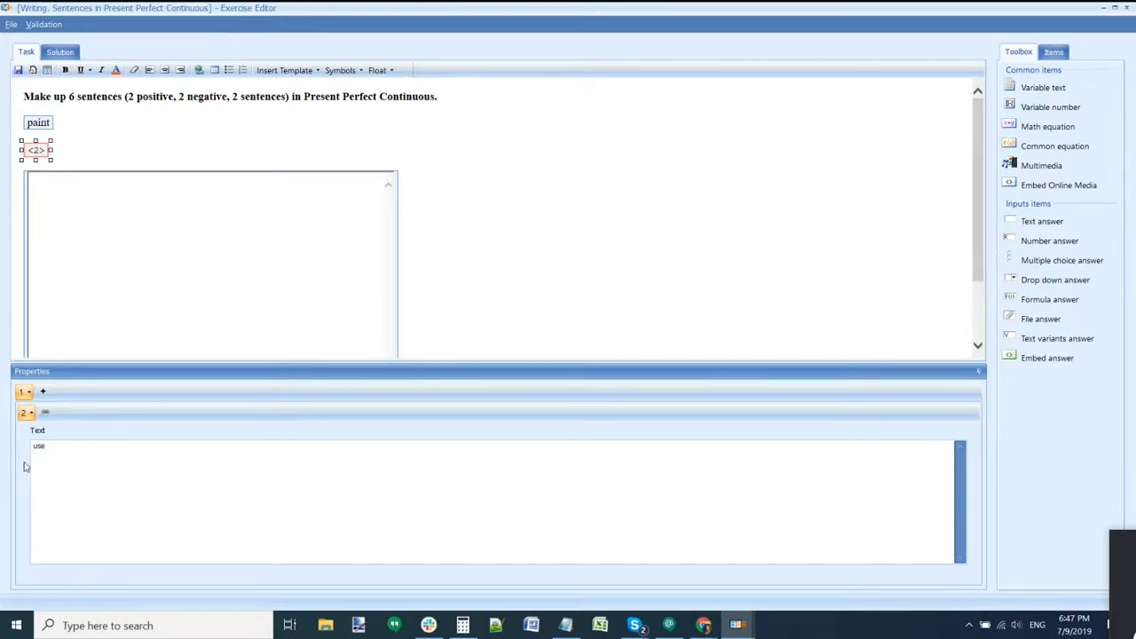
left_click(42, 392)
left_click(38, 456)
key("ctrl+v")
left_click_drag(48, 455, 28, 466)
key("ctrl+c")
key("BackSpace")
left_click(56, 391)
left_click(61, 494)
key("ctrl+v")
left_click(21, 391)
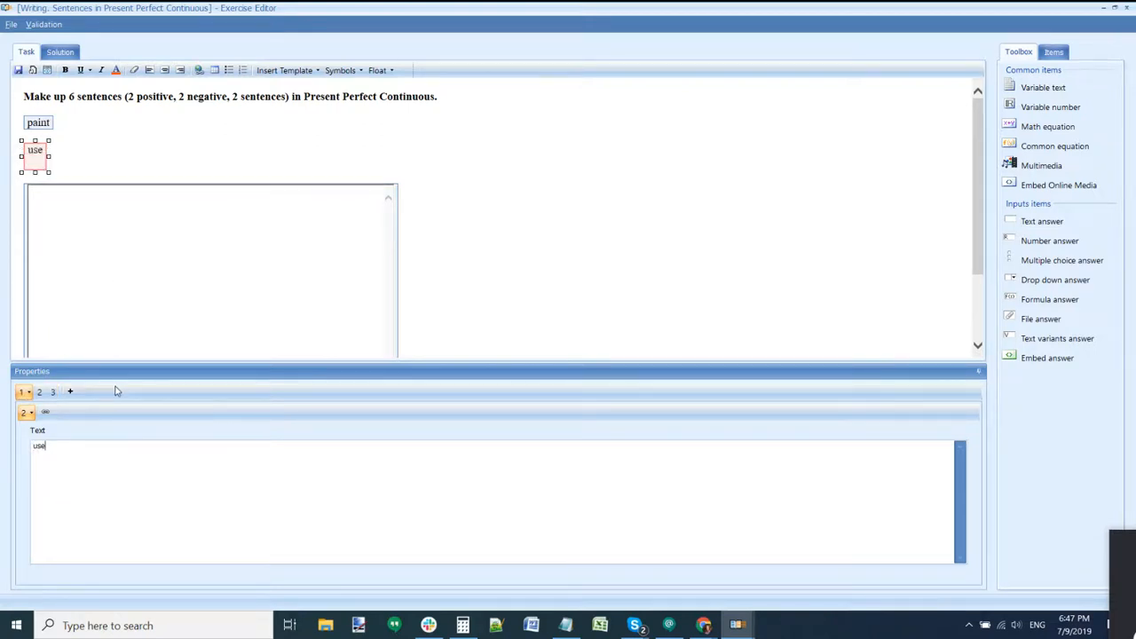
Step: Inspect the paint and cook variables in the task
left_click(180, 159)
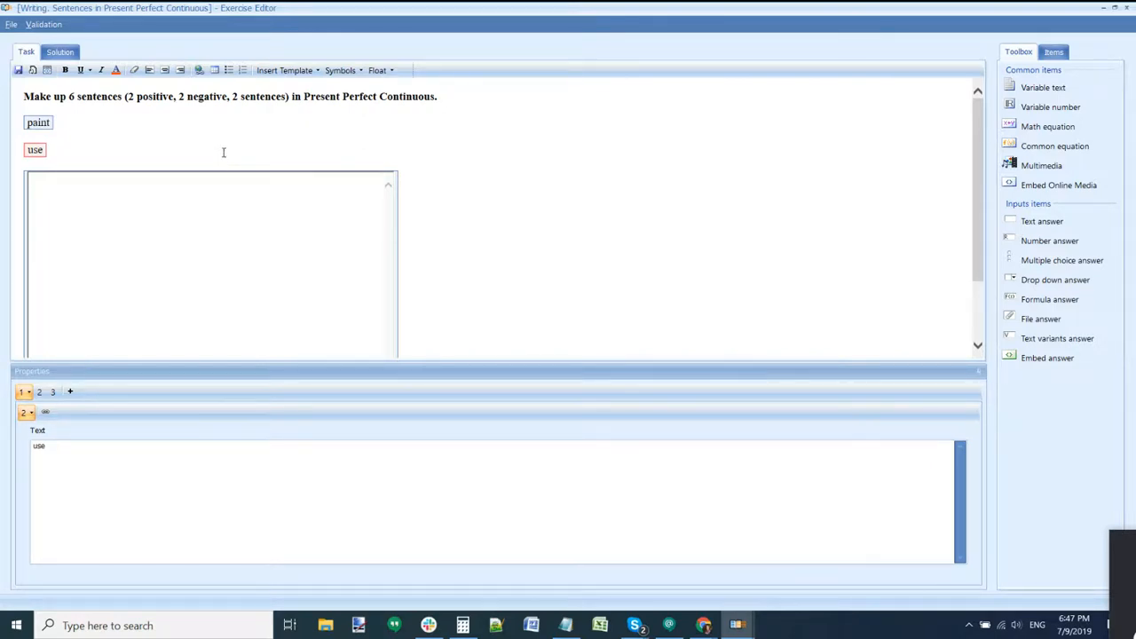
left_click(38, 124)
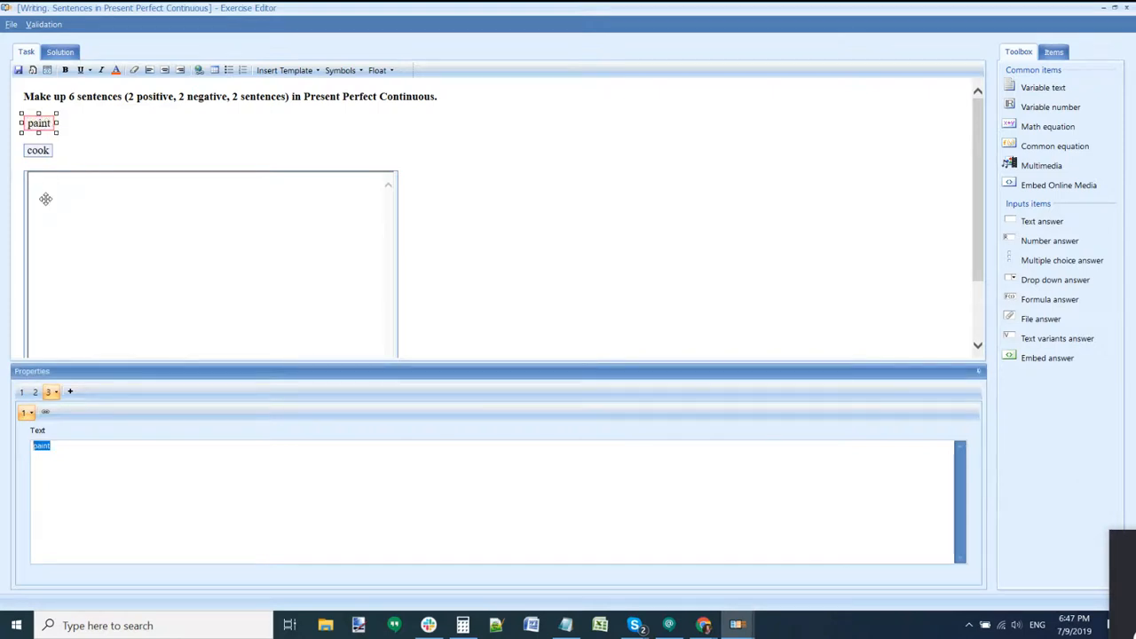
left_click(38, 150)
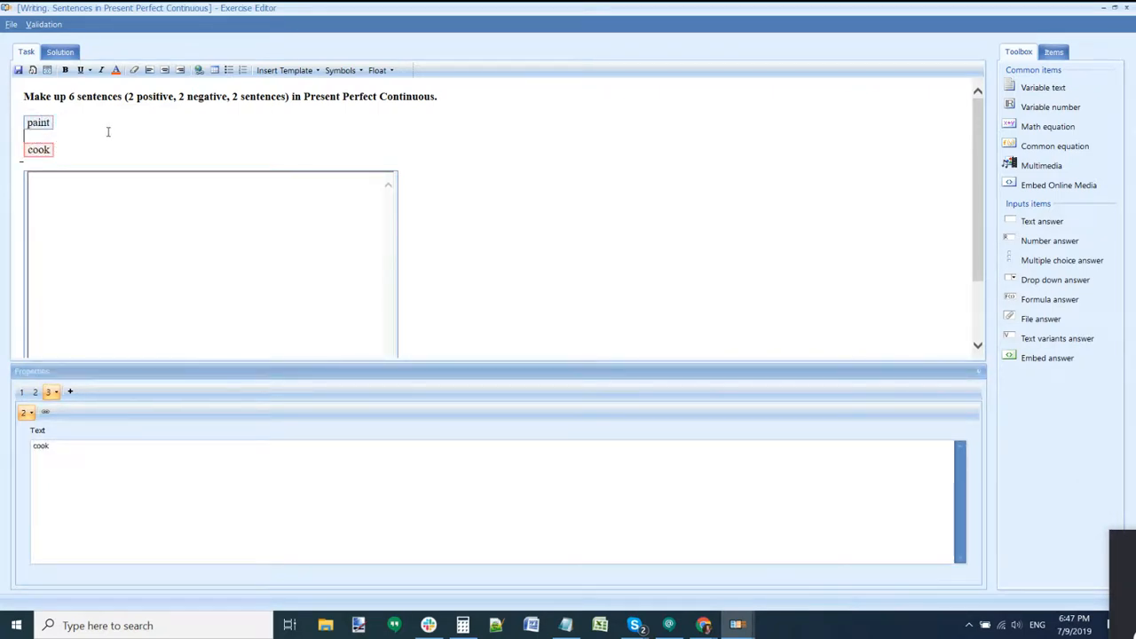
left_click(40, 122)
left_click(39, 149)
Step: Delete 'Make up' from the start of the task heading
left_click_drag(24, 96, 453, 103)
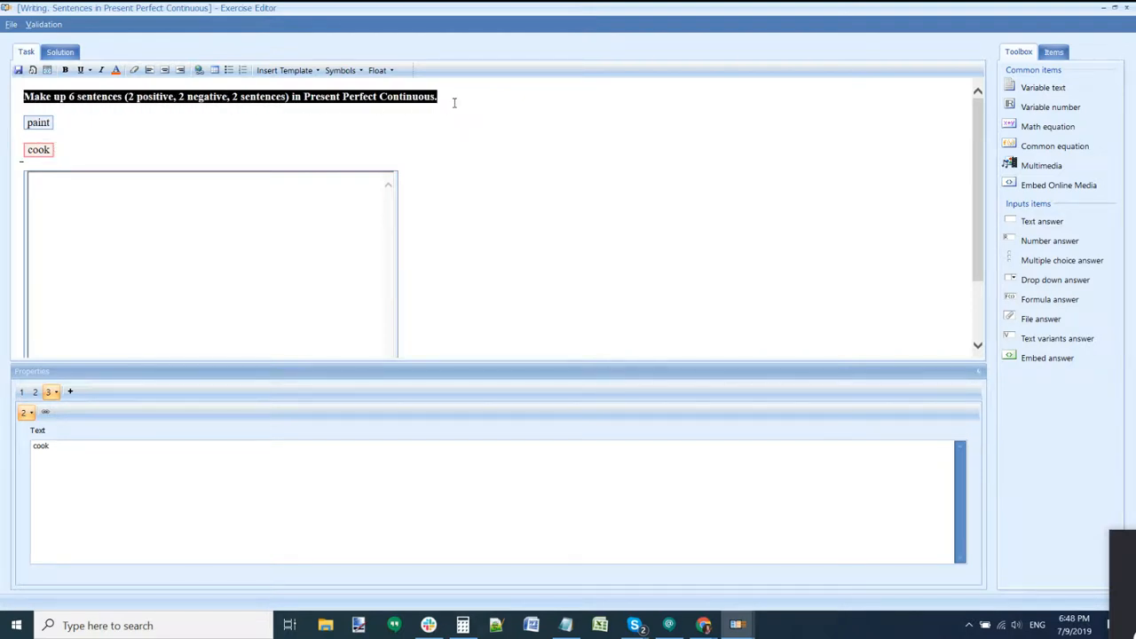
left_click(129, 102)
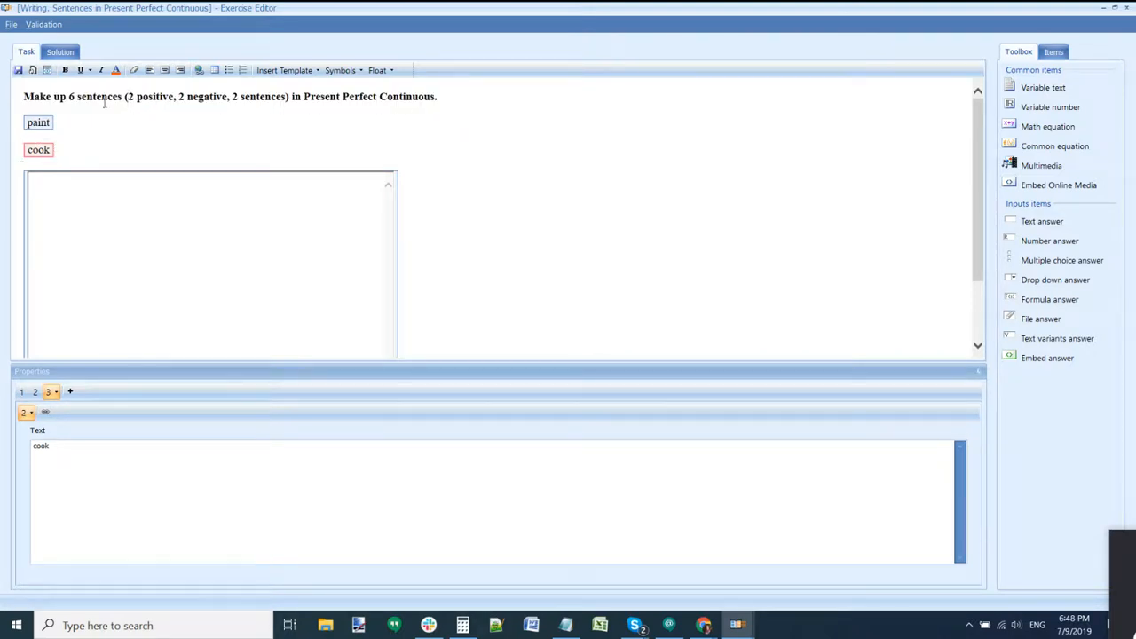
left_click_drag(67, 96, 8, 103)
key("Delete")
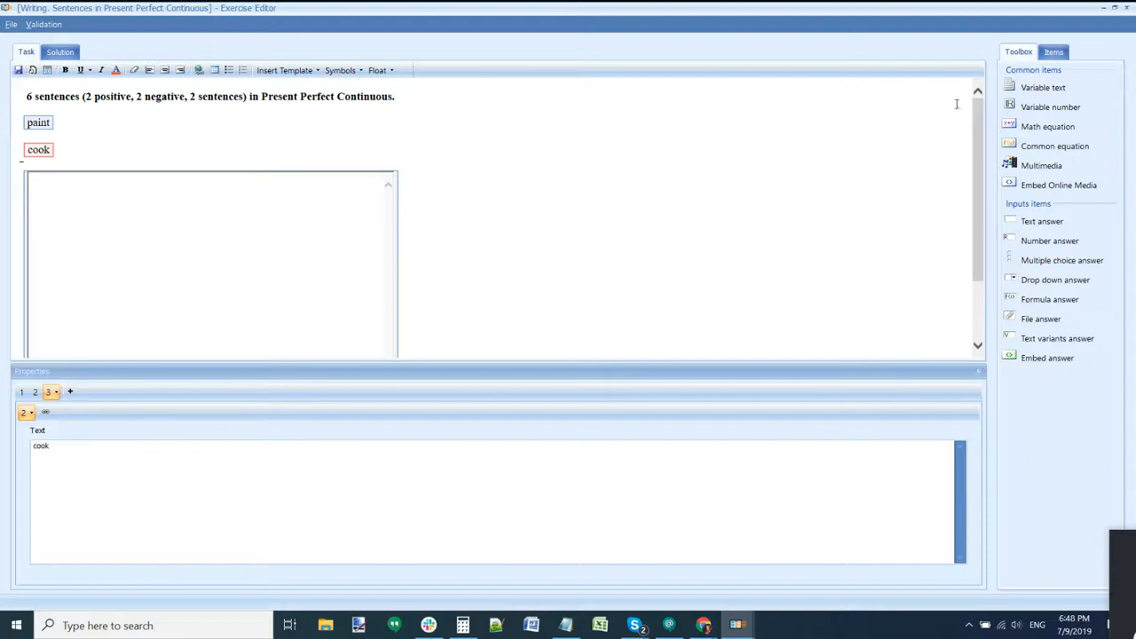
Step: Insert a variable named cond at the heading start with variants Make up, Create and Write
left_click_drag(1056, 97, 27, 100)
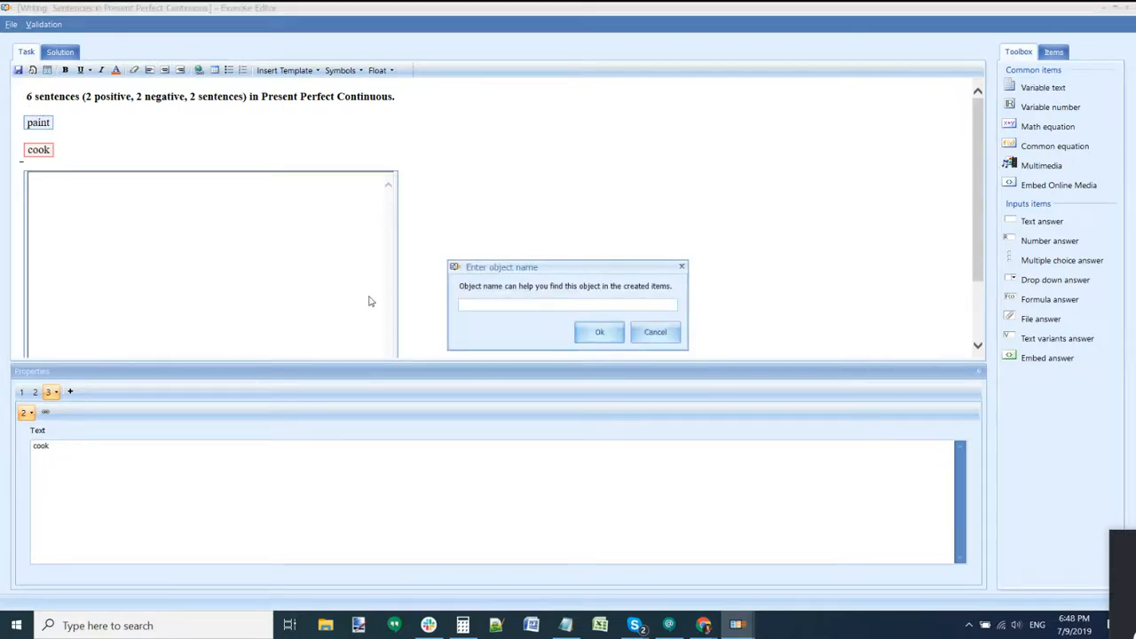
type("cond")
key("Return")
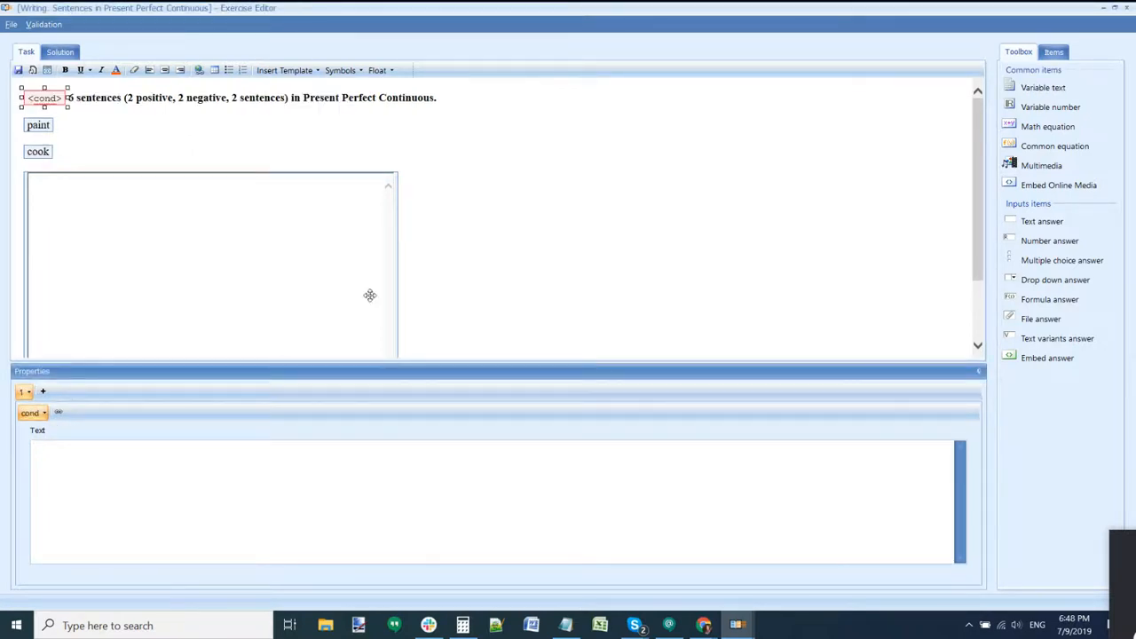
type("Make up")
left_click(42, 391)
left_click(61, 484)
type("Create")
left_click(56, 391)
left_click(61, 457)
type("Write")
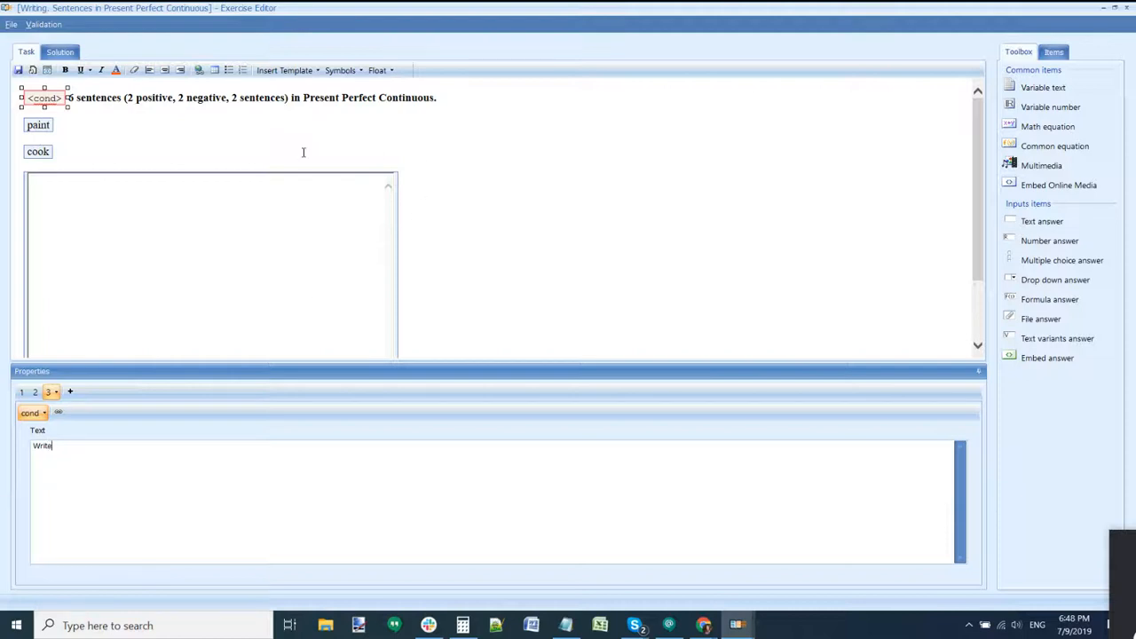
Step: Cycle through the cond variants in the heading and make Write bold
left_click(274, 142)
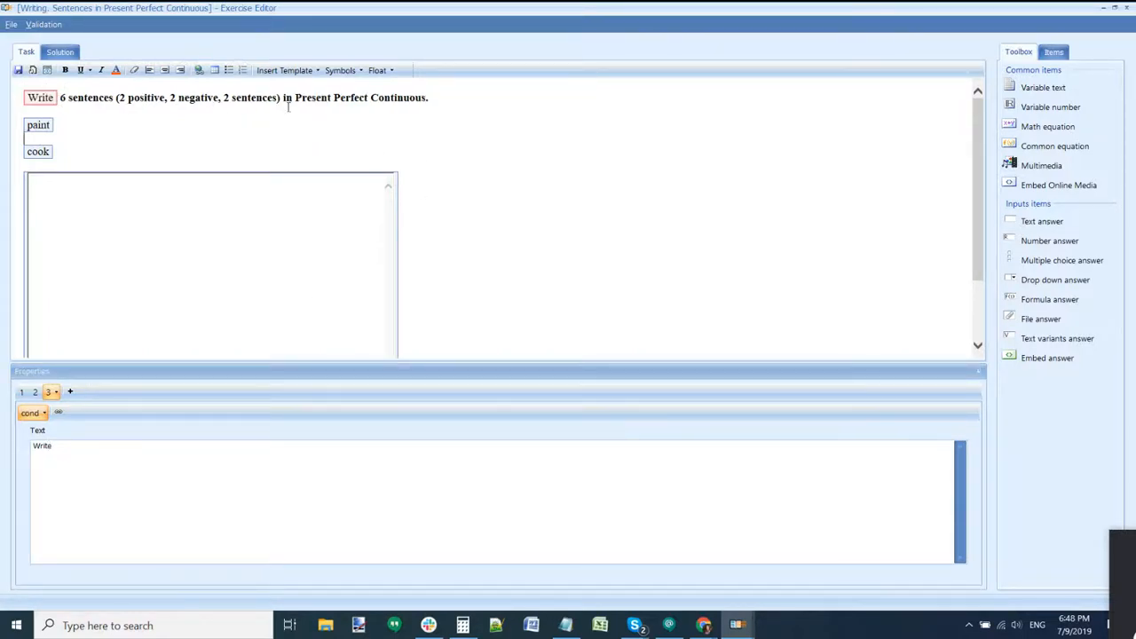
left_click(37, 98)
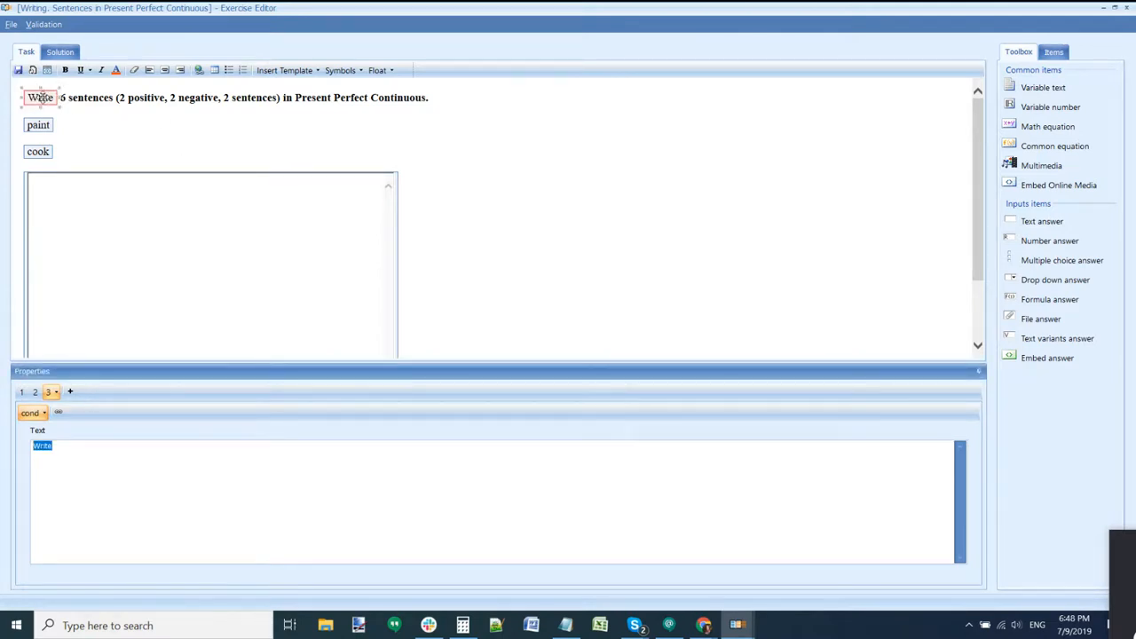
left_click(41, 98)
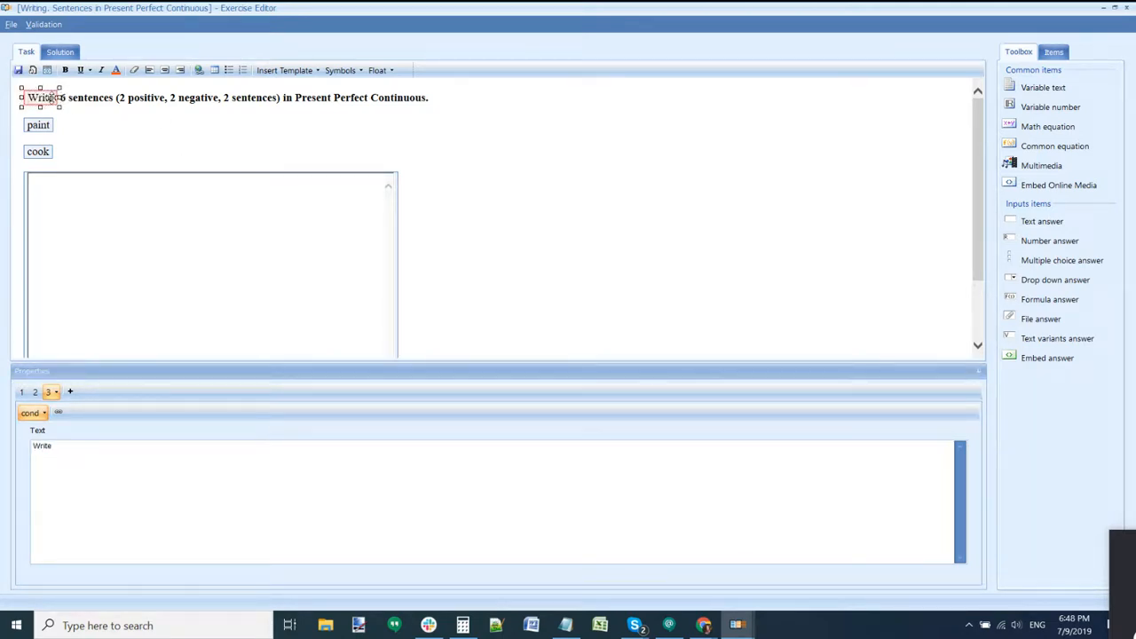
key("ctrl+Tab")
key("ctrl+Tab")
key("ctrl+Tab")
key("ctrl+Tab")
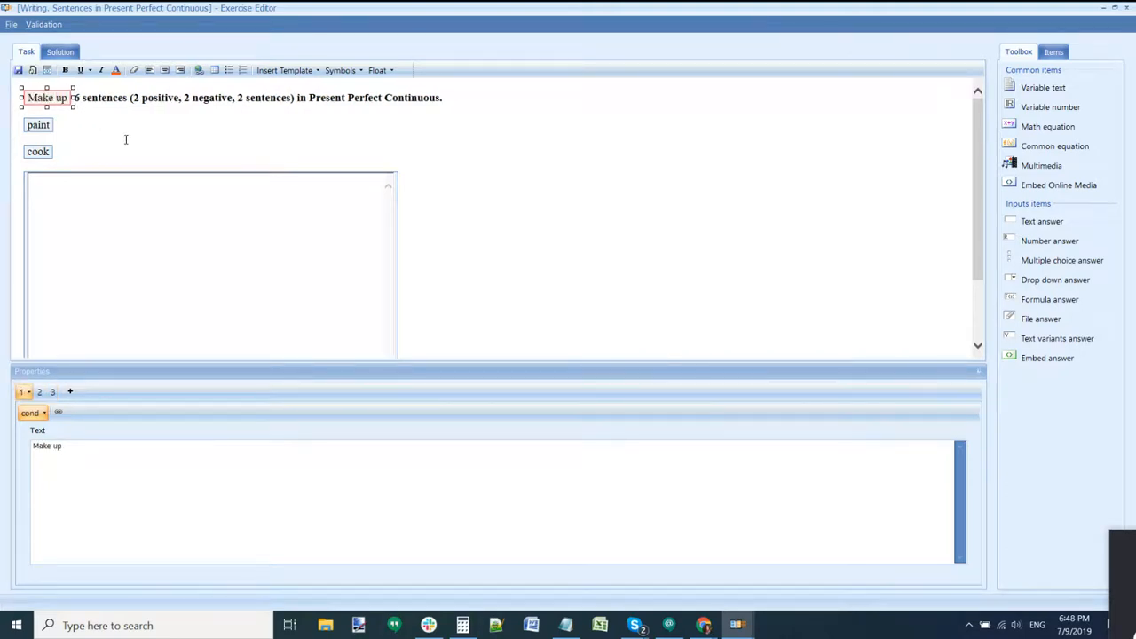
key("ctrl+Tab")
key("ctrl+Tab")
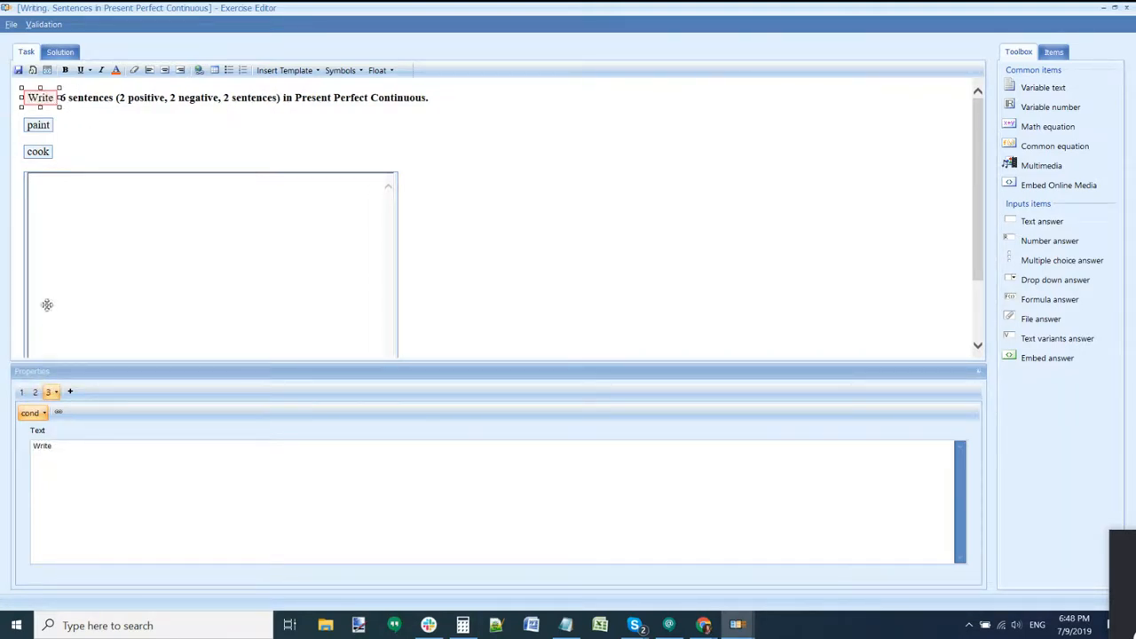
double_click(40, 99)
left_click(66, 71)
Step: Review the Write, paint and cook variables in the task
left_click(74, 135)
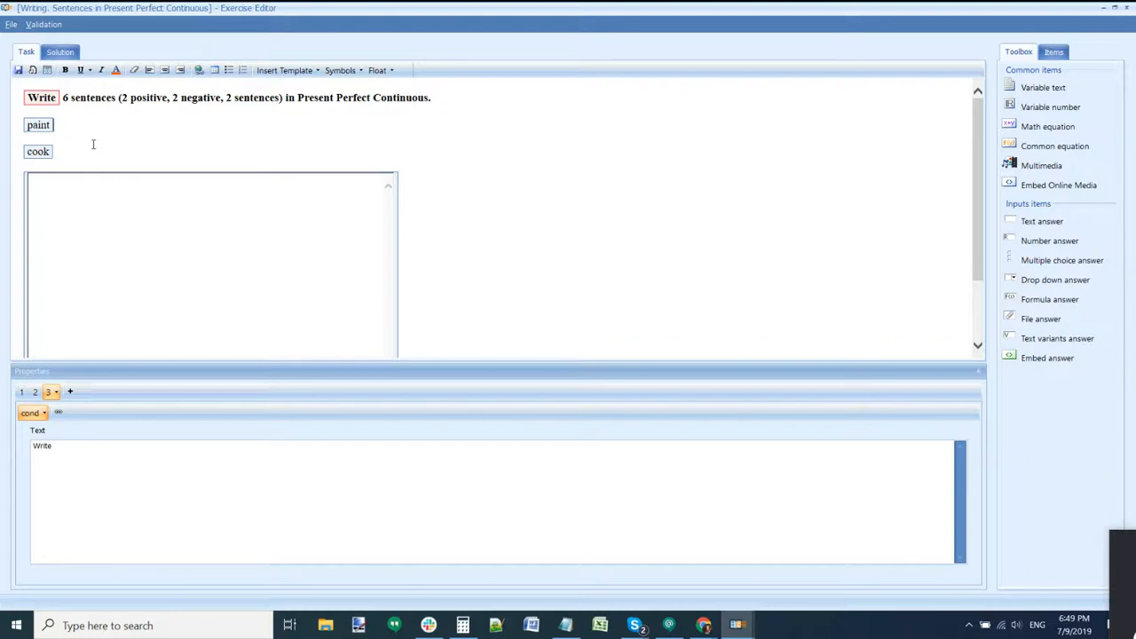
left_click(40, 125)
left_click(39, 151)
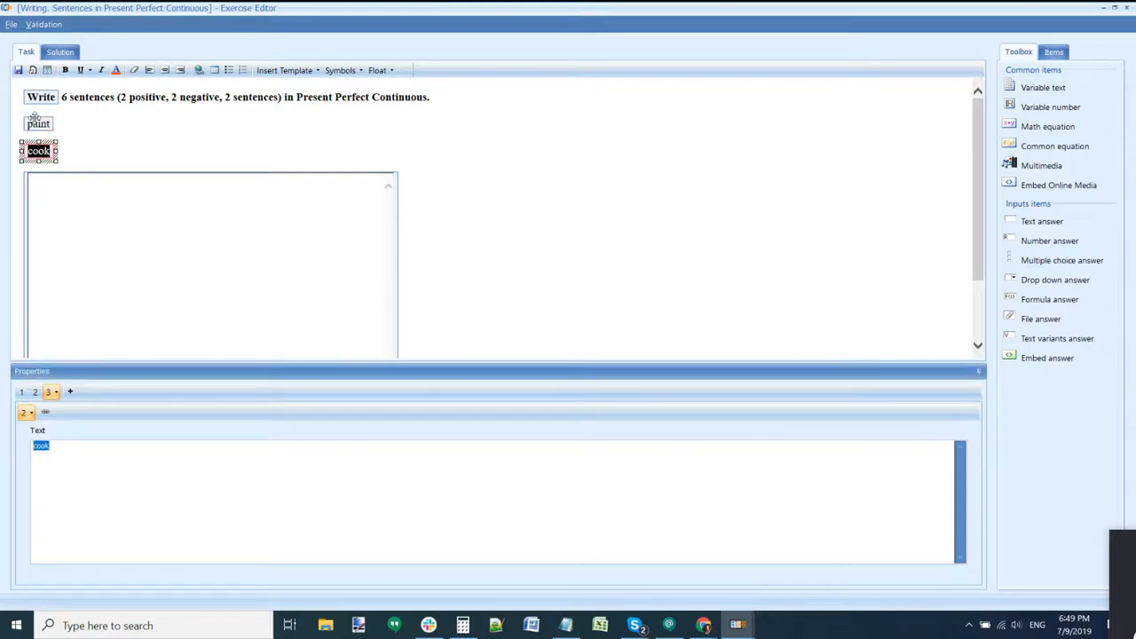
left_click(38, 124)
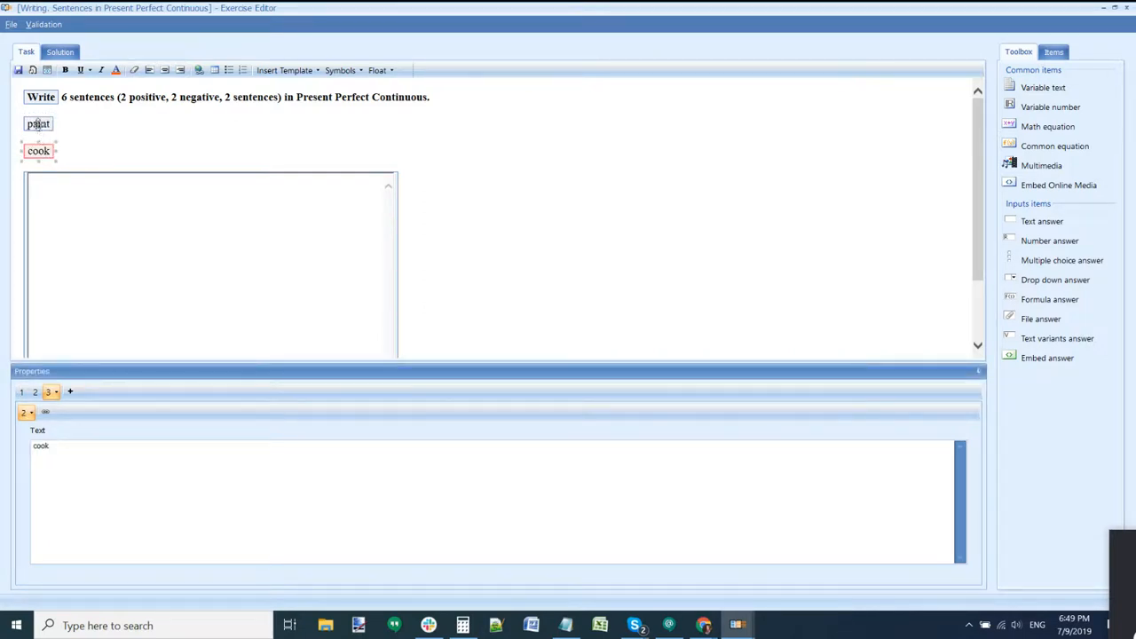
left_click(40, 151)
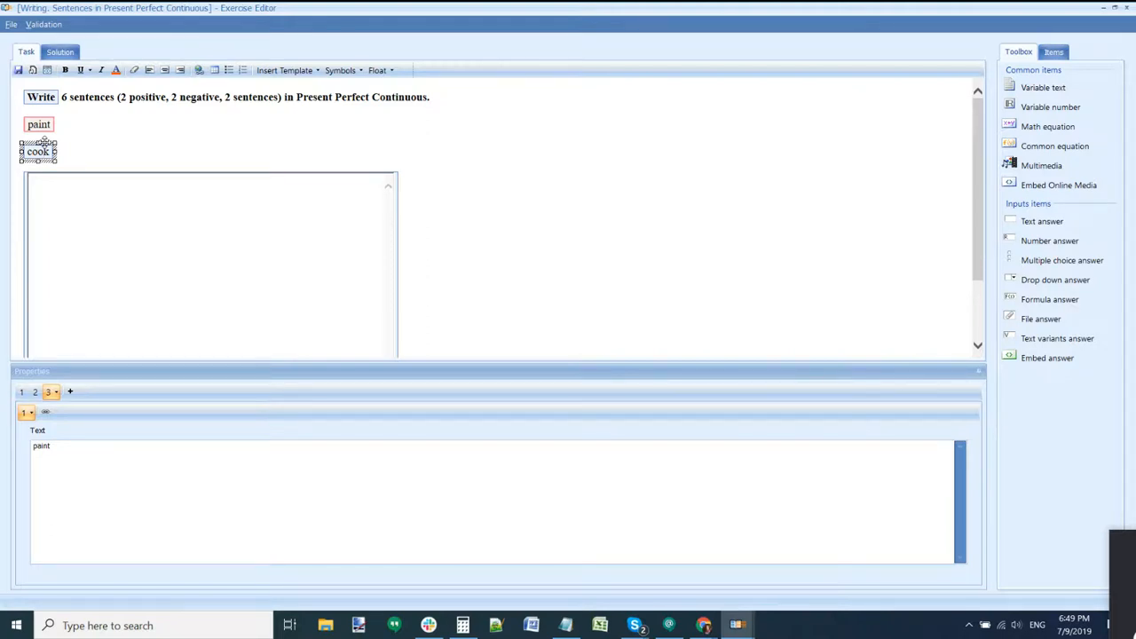
left_click(34, 96)
left_click(36, 124)
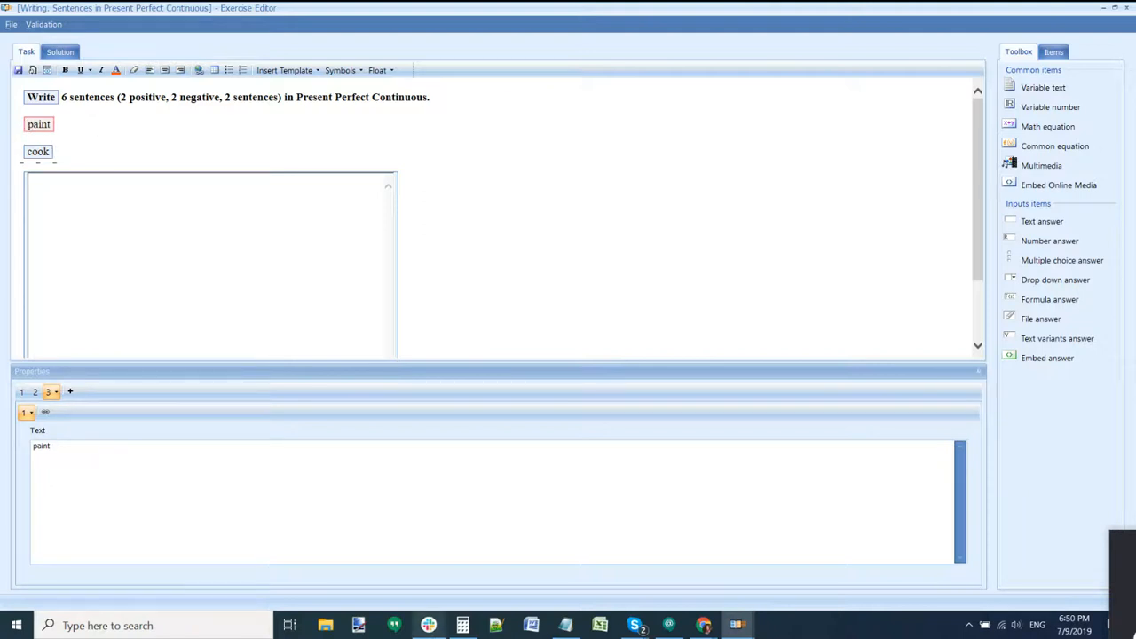
Step: Compute 3*3*3 = 27 combinations in the Calculator and return to the editor
left_click(462, 626)
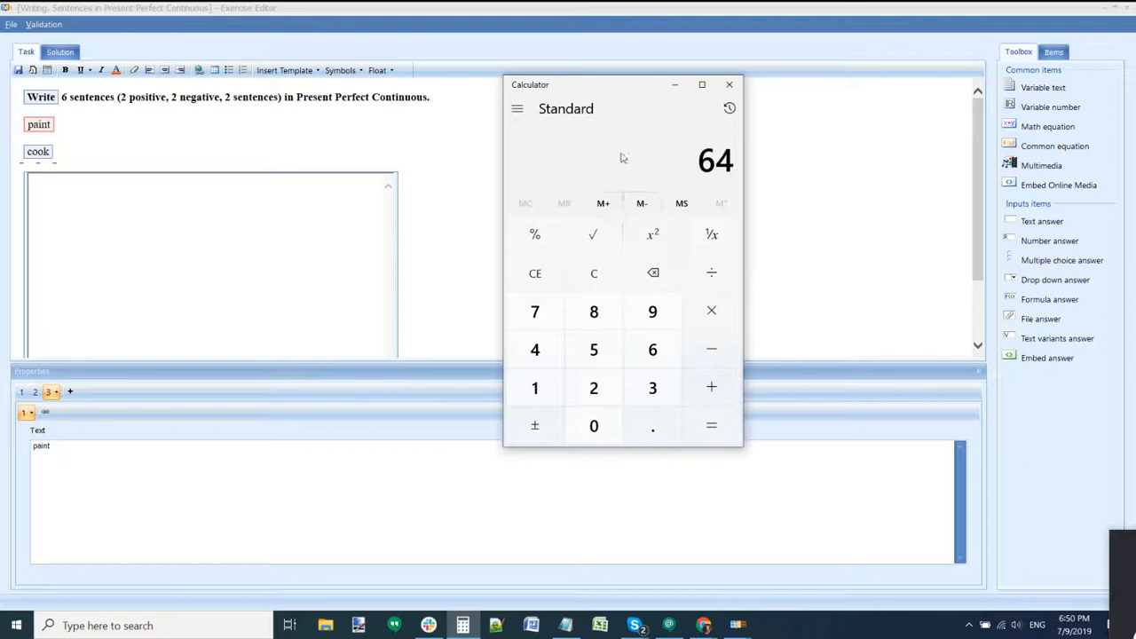
type("3*3*3")
key("Return")
left_click(389, 159)
left_click(343, 144)
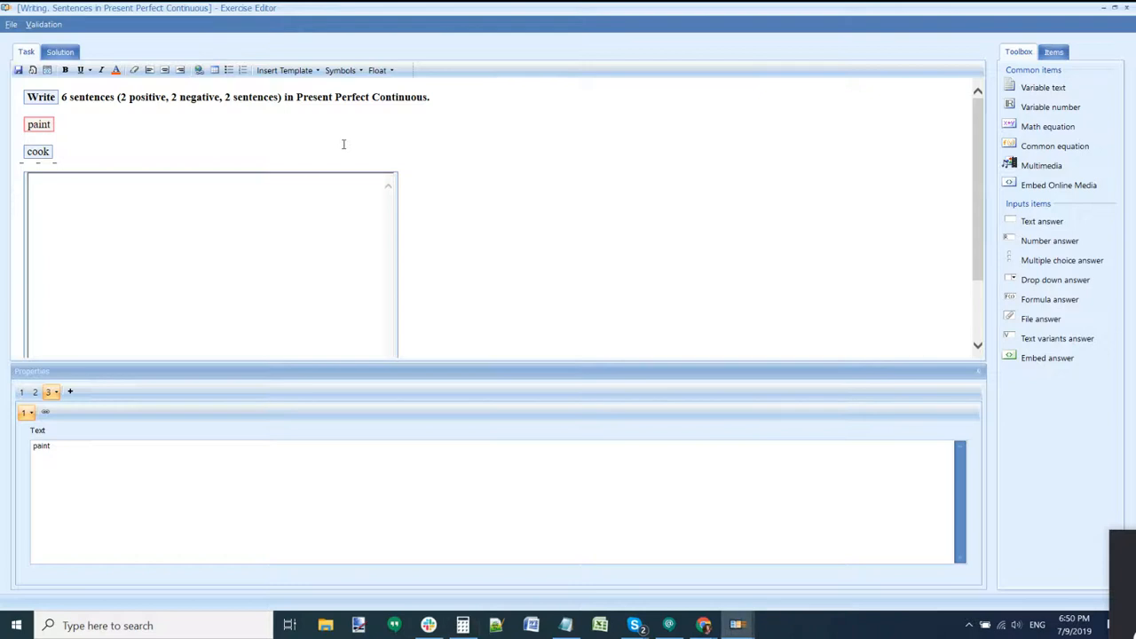
Step: Recheck the paint, cook and Write variables in the task
left_click(41, 126)
double_click(44, 127)
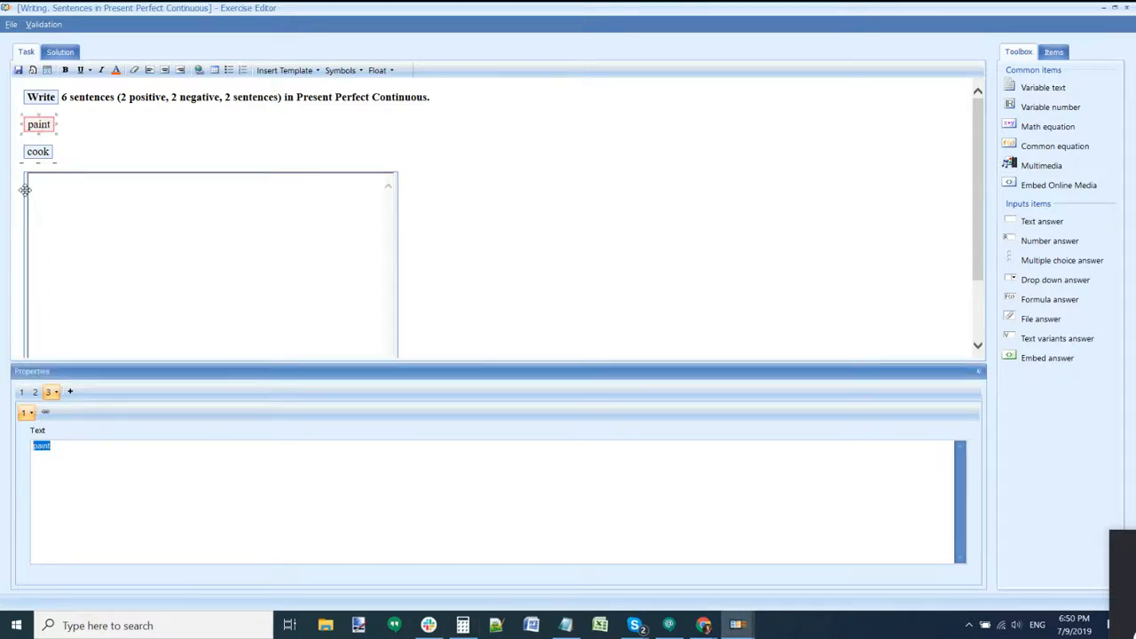
left_click(38, 125)
left_click(43, 152)
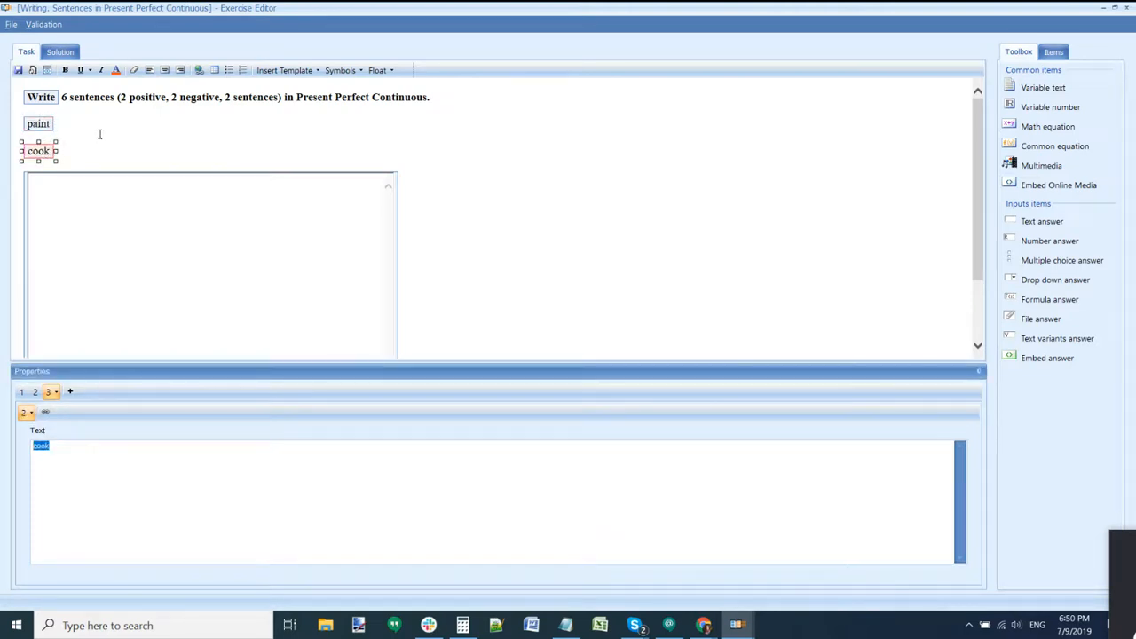
left_click(49, 98)
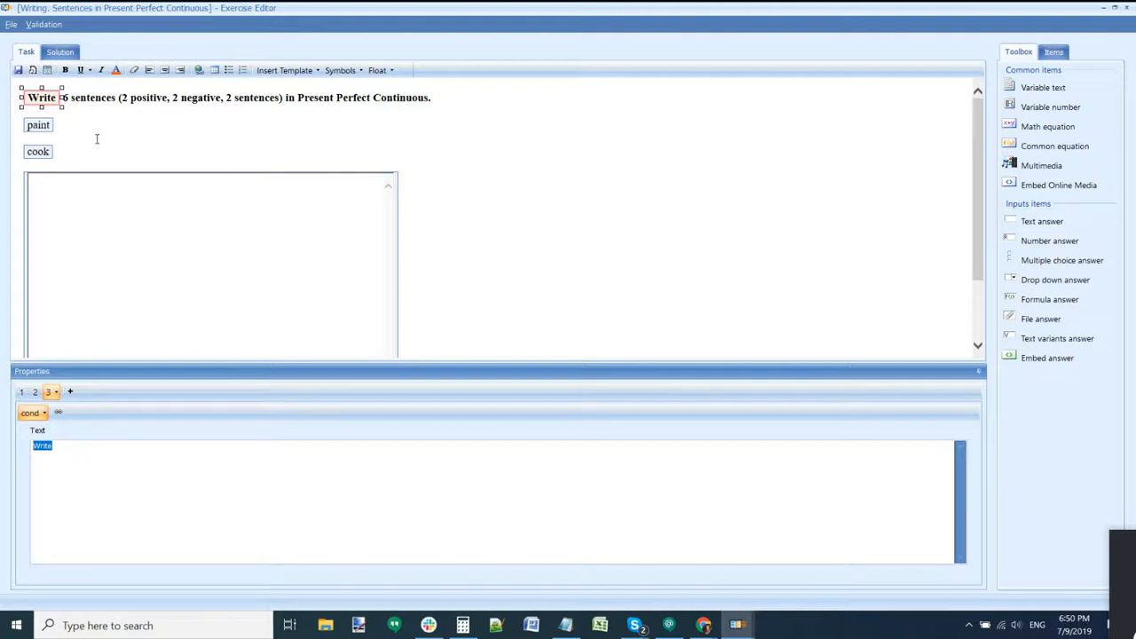
Step: Save the exercise on closing, then reconnect to the GenExis server with the account password
left_click(1126, 9)
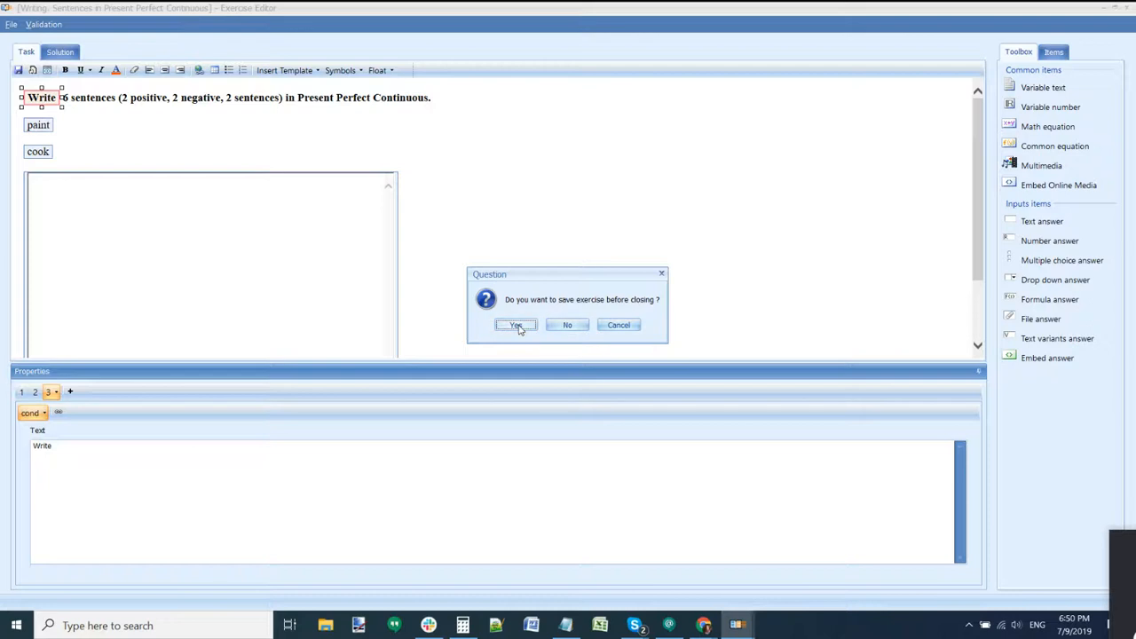
left_click(516, 324)
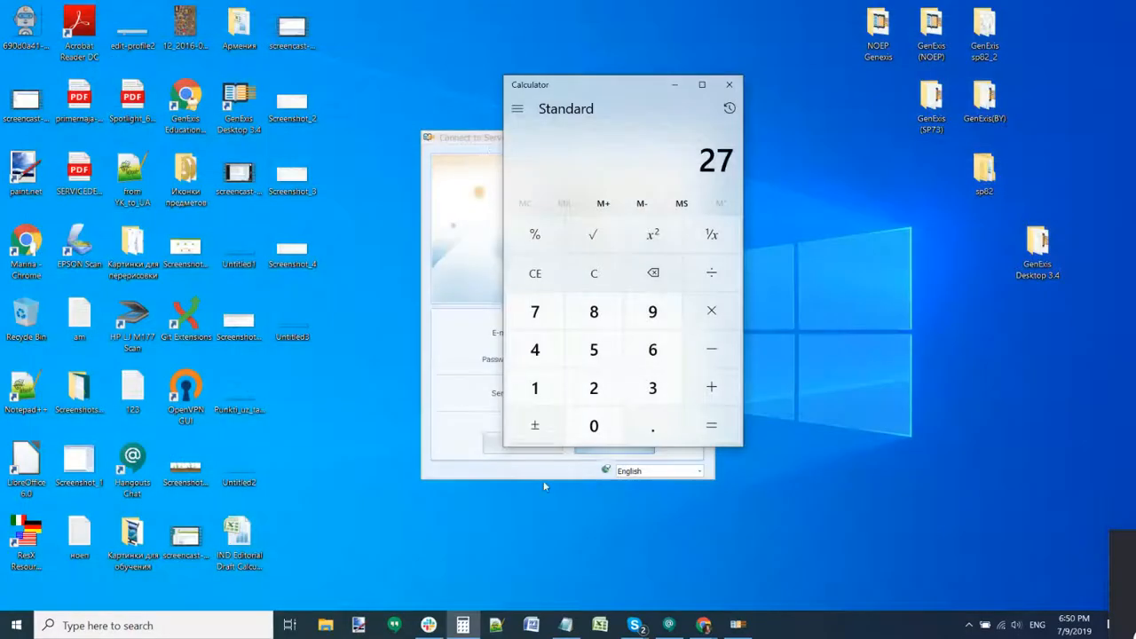
left_click(737, 627)
left_click(546, 362)
type("***")
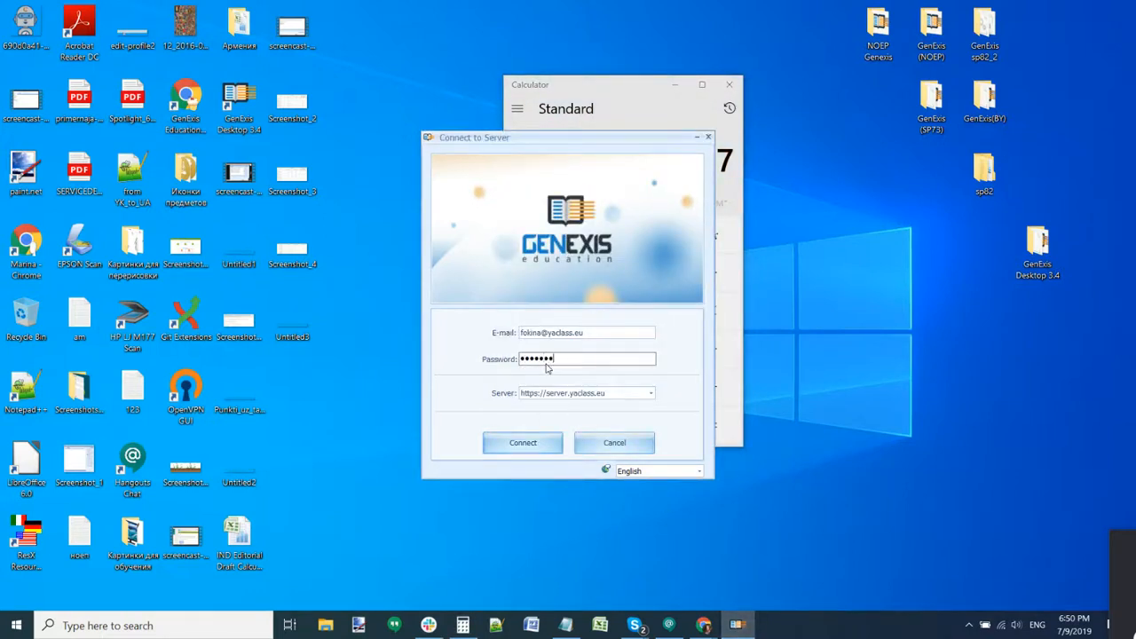
left_click(552, 444)
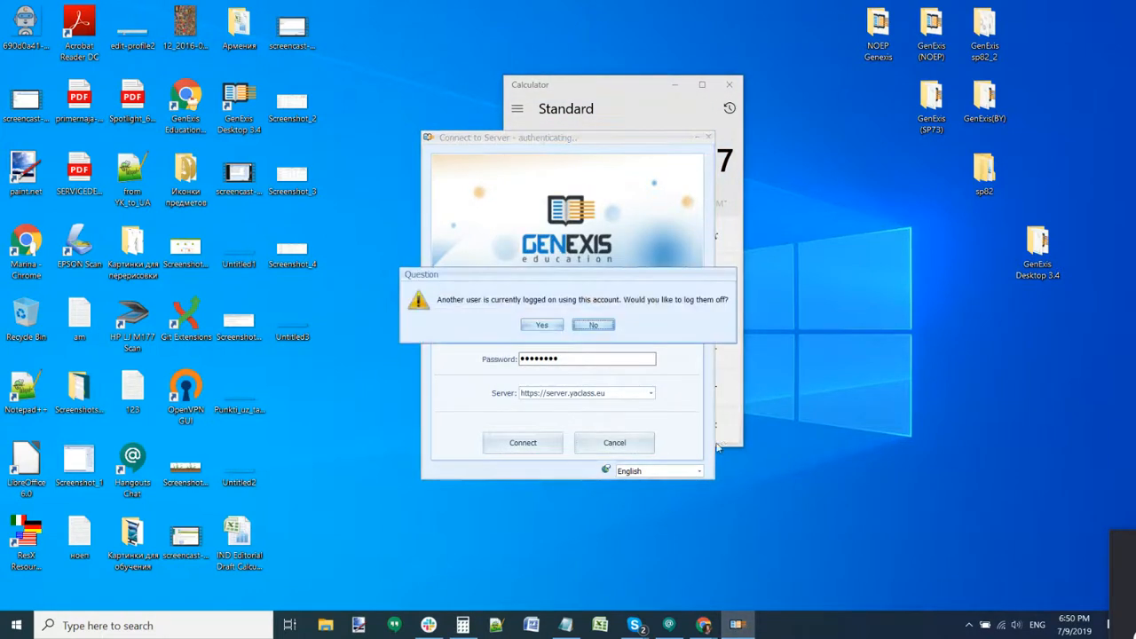
left_click(552, 328)
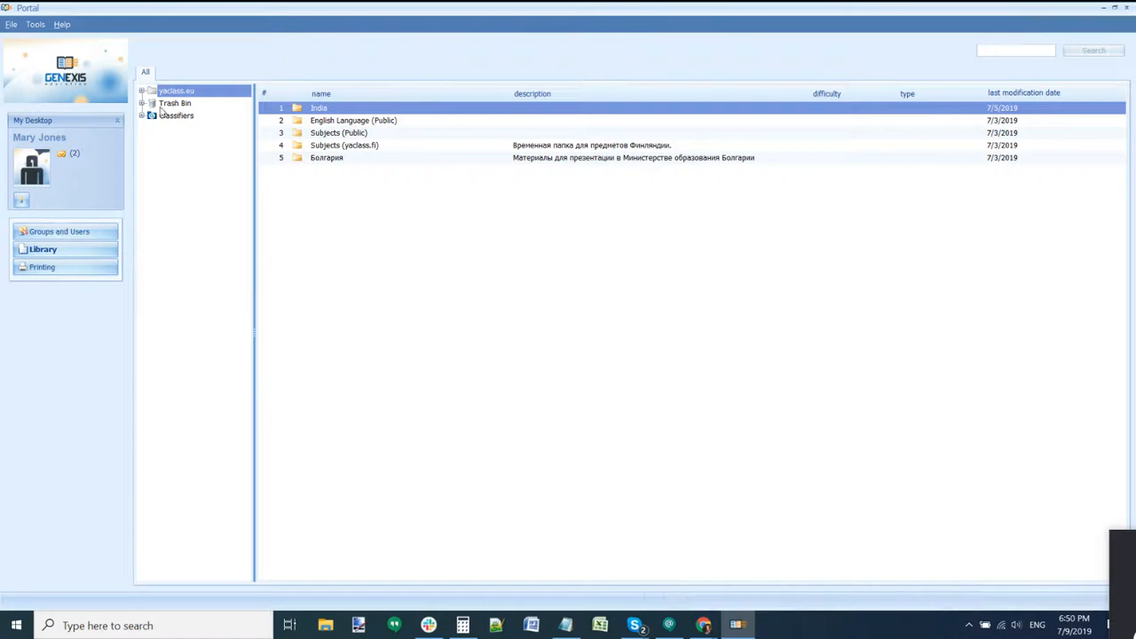
Step: Open Subjects (yaclass.fi) > English Language > English Language (5-9)
left_click(318, 147)
double_click(322, 149)
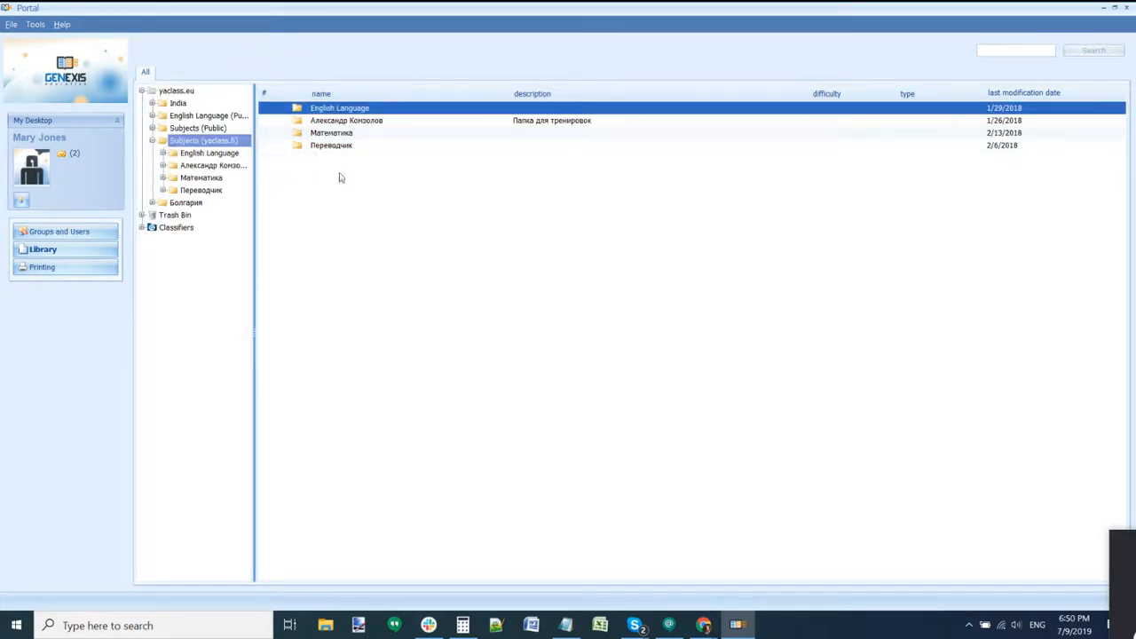
left_click(330, 110)
double_click(330, 110)
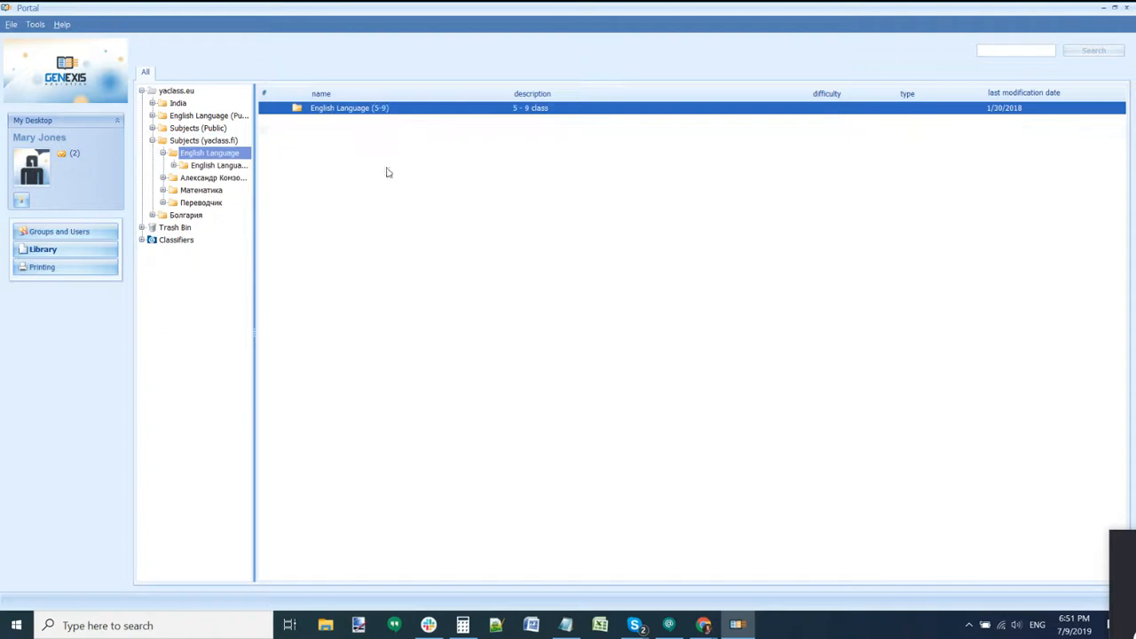
double_click(376, 109)
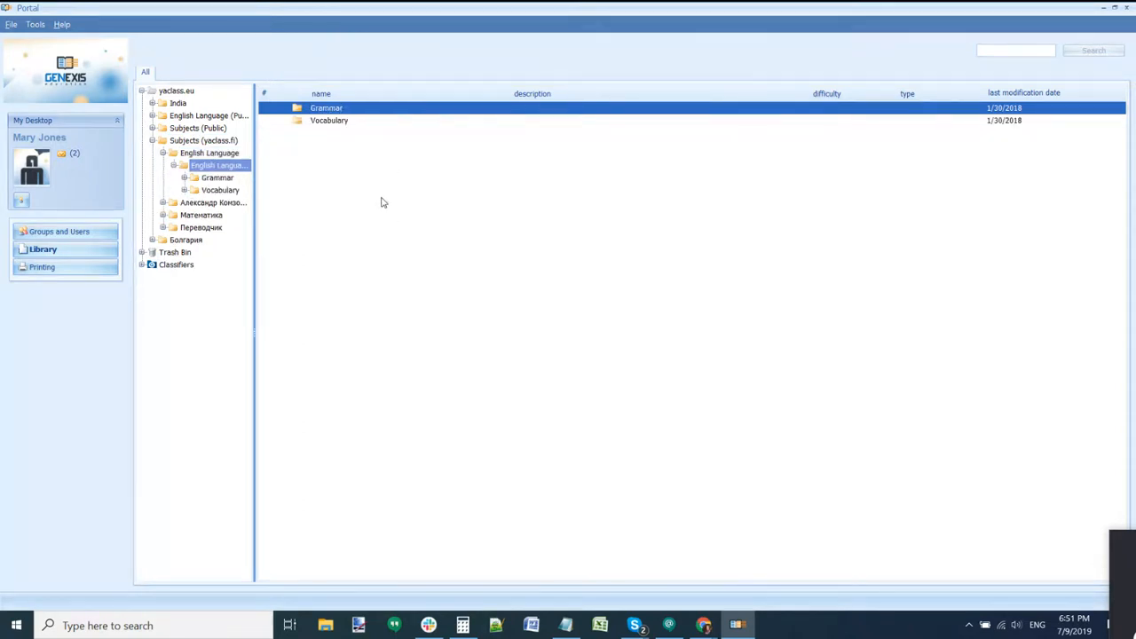
Step: Compare the Grammar and Vocabulary folder contents, ending on Grammar
left_click(228, 181)
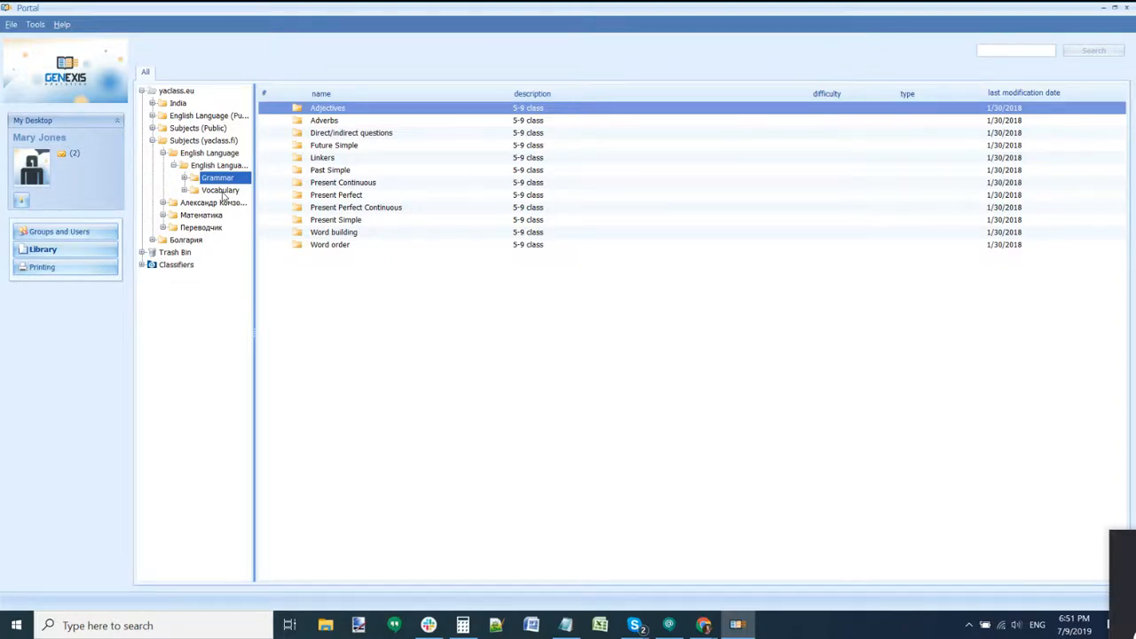
left_click(223, 194)
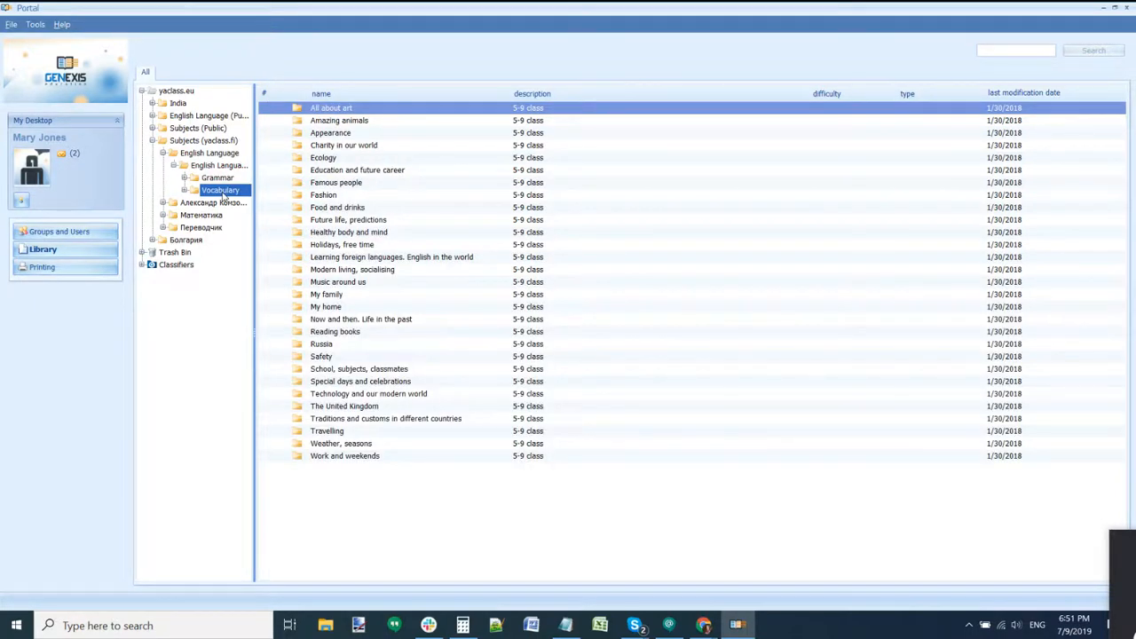
left_click(222, 179)
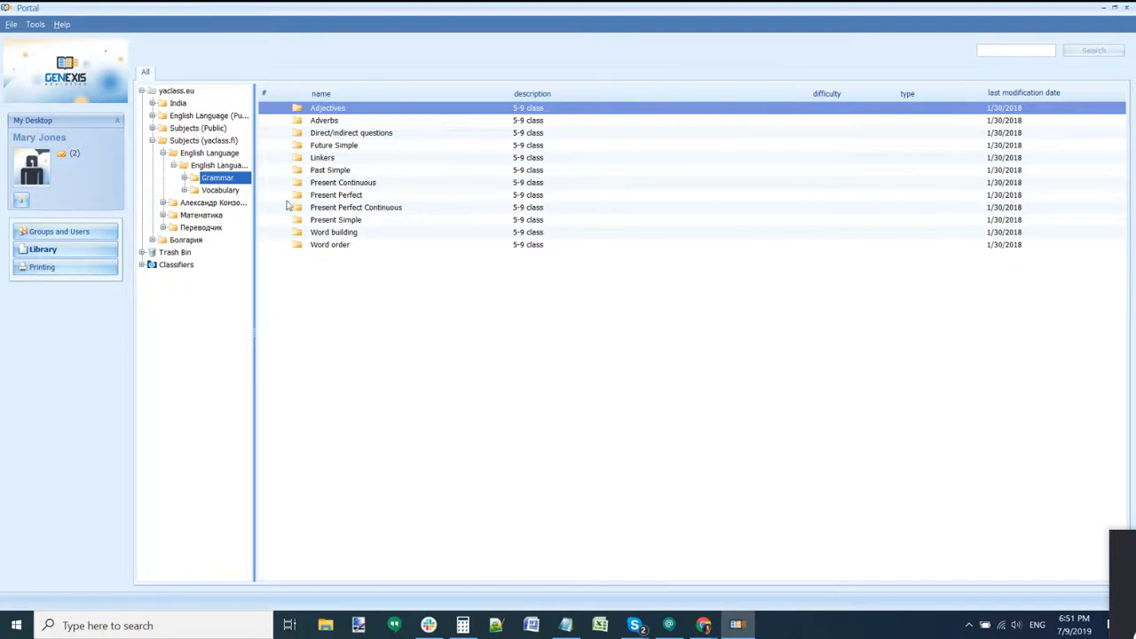
left_click(233, 190)
left_click(229, 179)
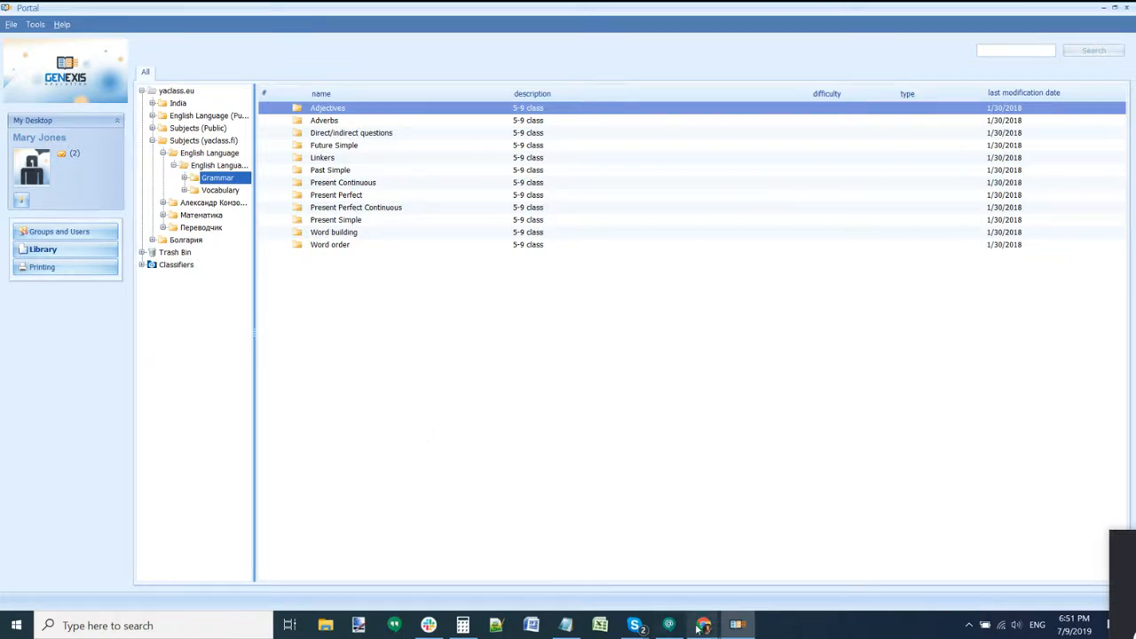
Step: Consult the Global Editorial training document, then return to the Portal library list
mouse_move(703, 626)
left_click(630, 552)
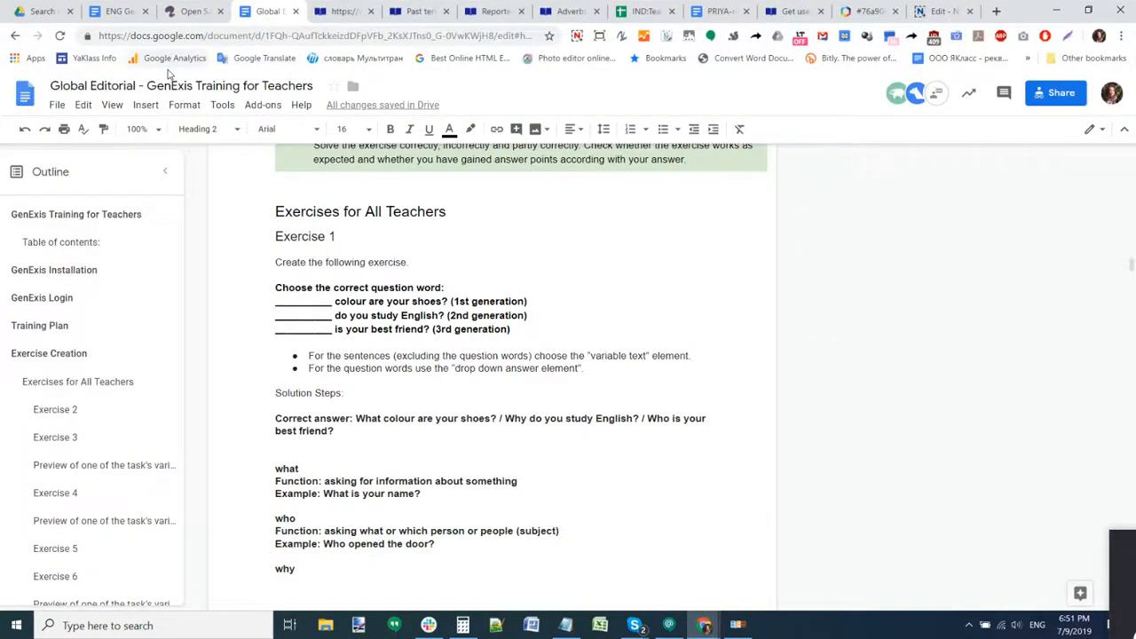
left_click(577, 35)
left_click(1056, 11)
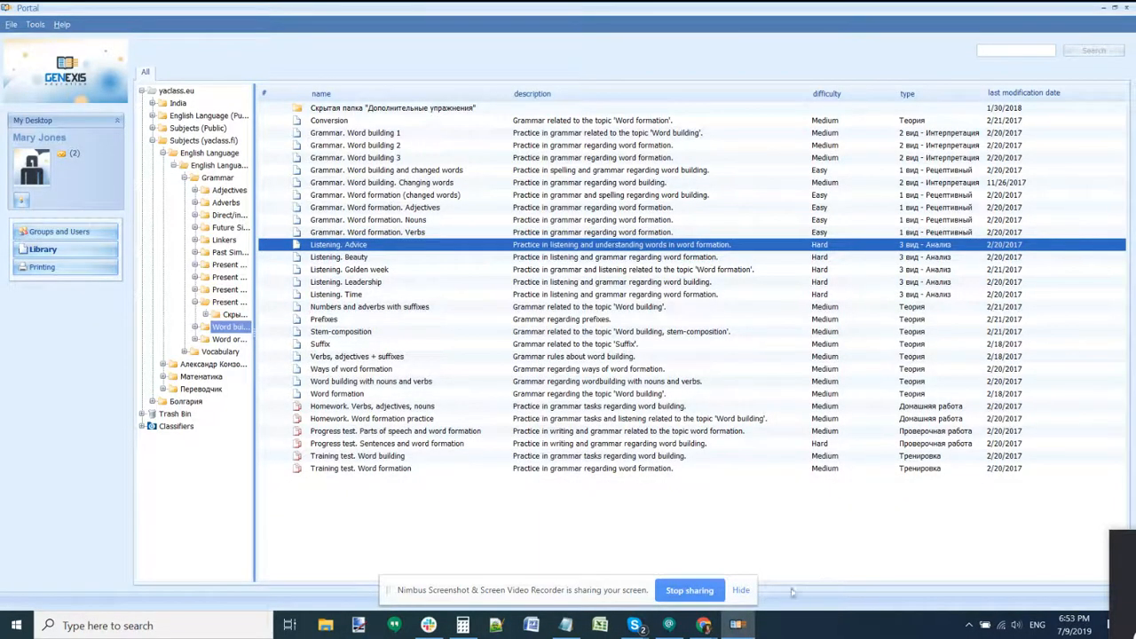
Step: Open the Verbs, adjectives + suffixes exercise, look through it, and close it
left_click(740, 591)
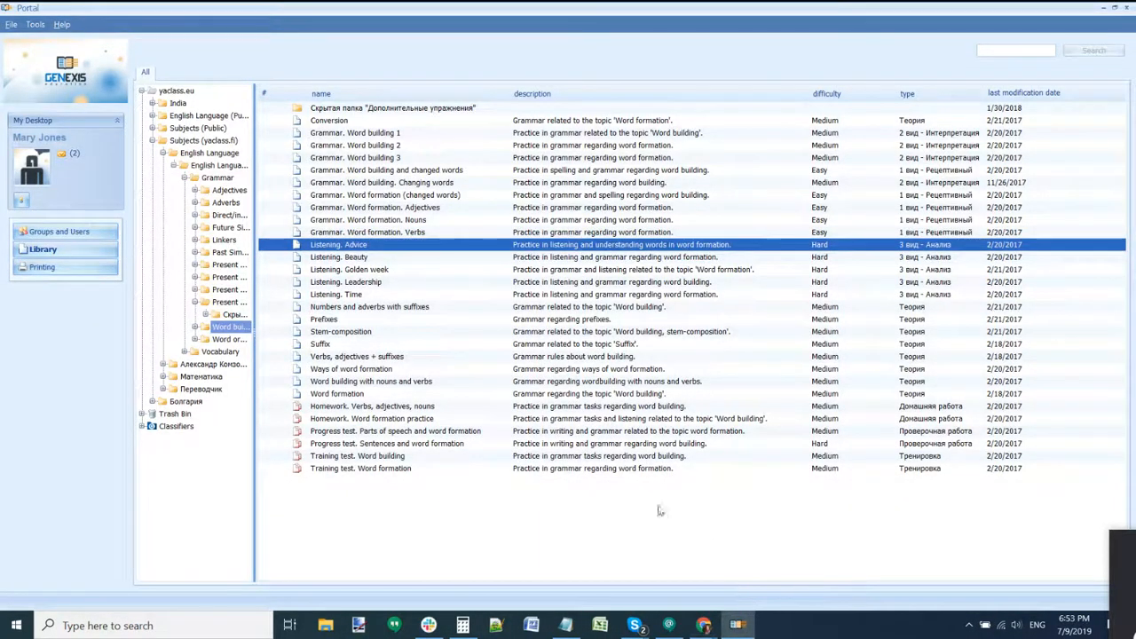
left_click(397, 358)
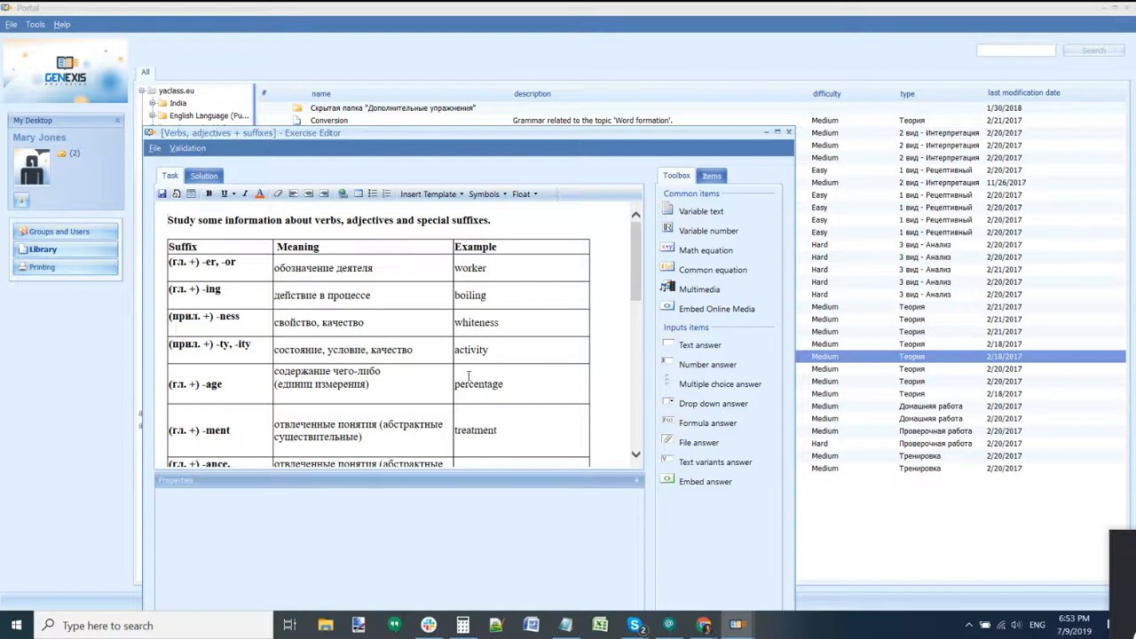
scroll(468, 377, "down", 3)
scroll(469, 377, "up", 2)
left_click(788, 131)
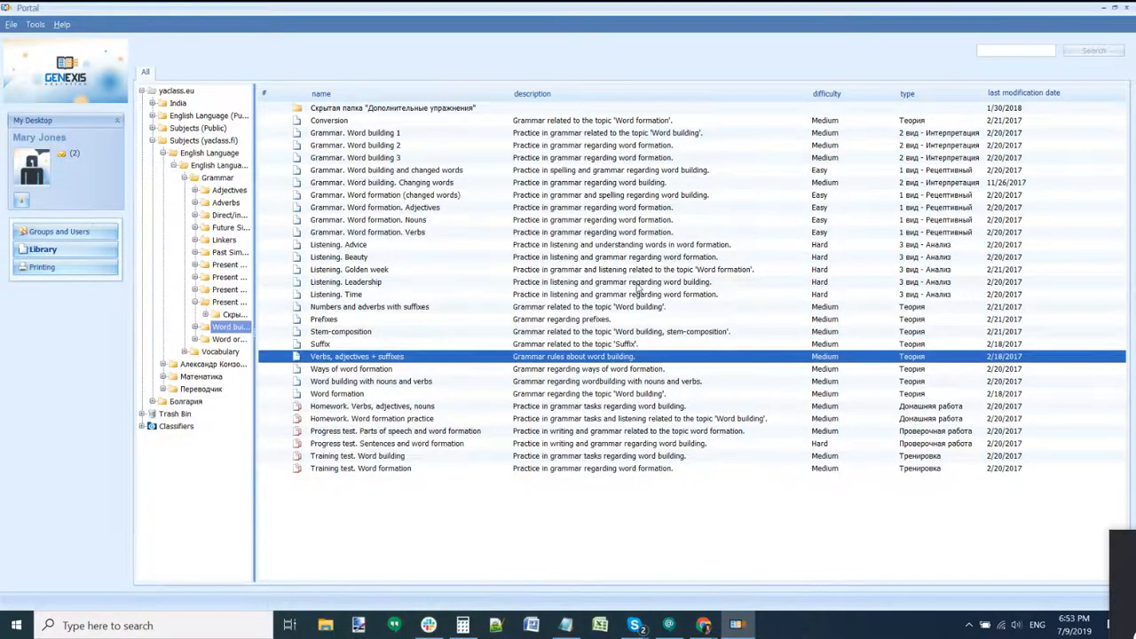
Step: Open the Listening. Leadership exercise and dismiss its Properties dialog unchanged
double_click(573, 283)
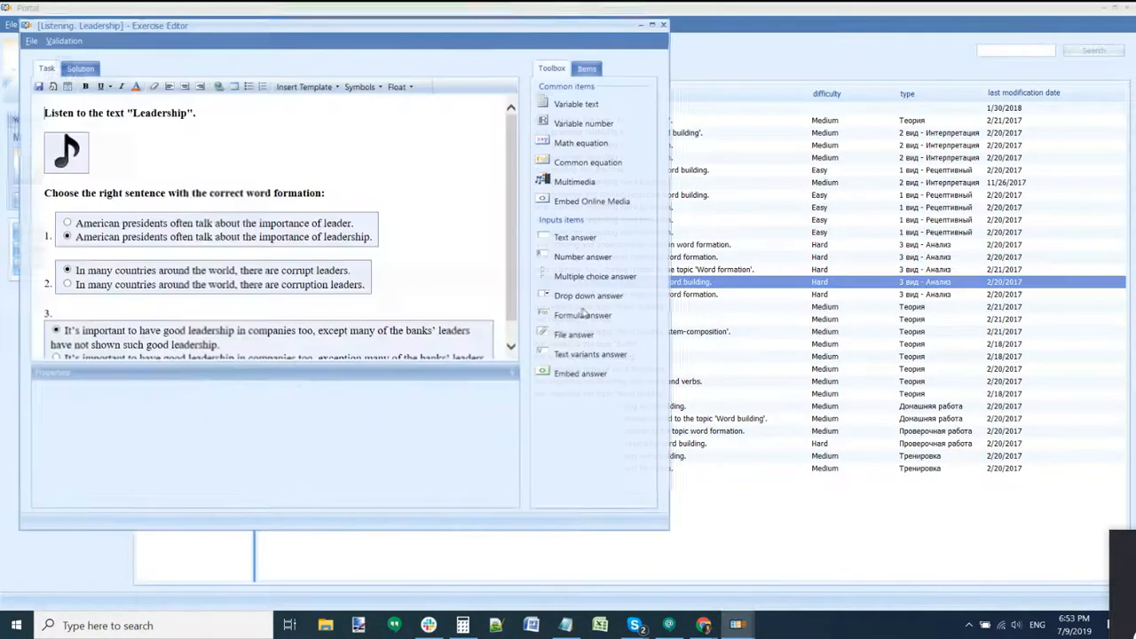
scroll(360, 233, "down", 1)
scroll(355, 235, "up", 1)
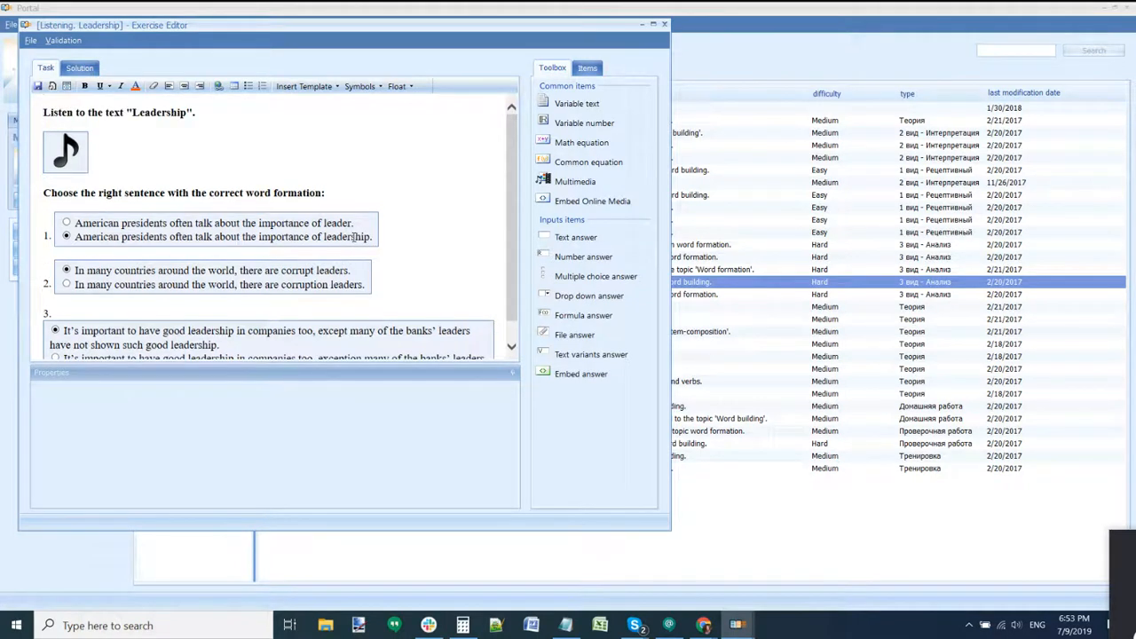
left_click(30, 41)
left_click(203, 196)
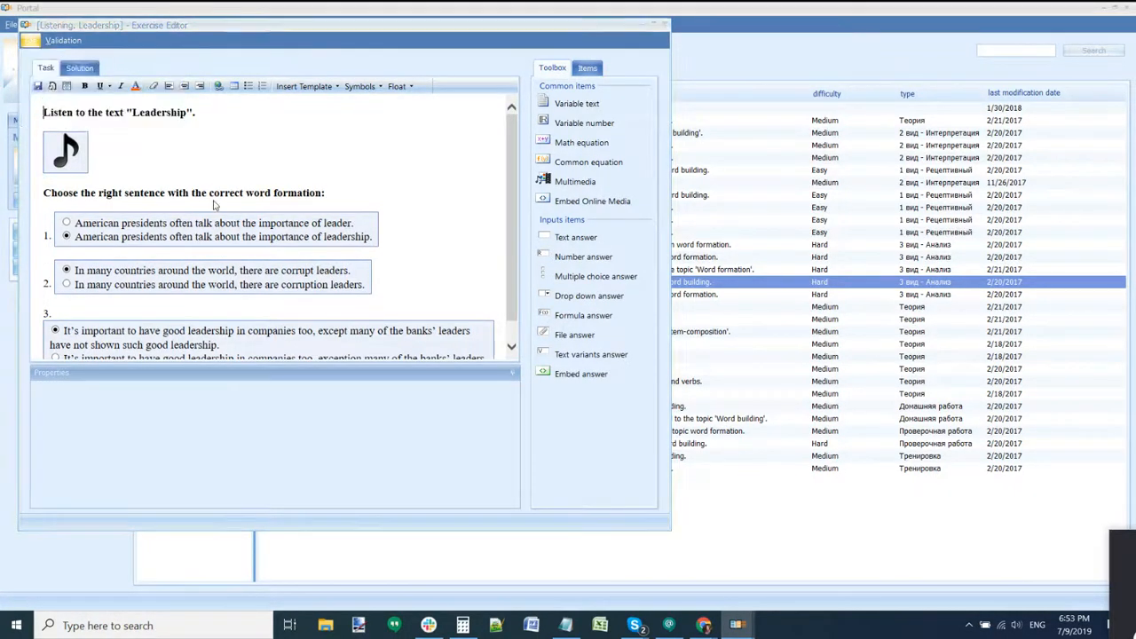
left_click(665, 513)
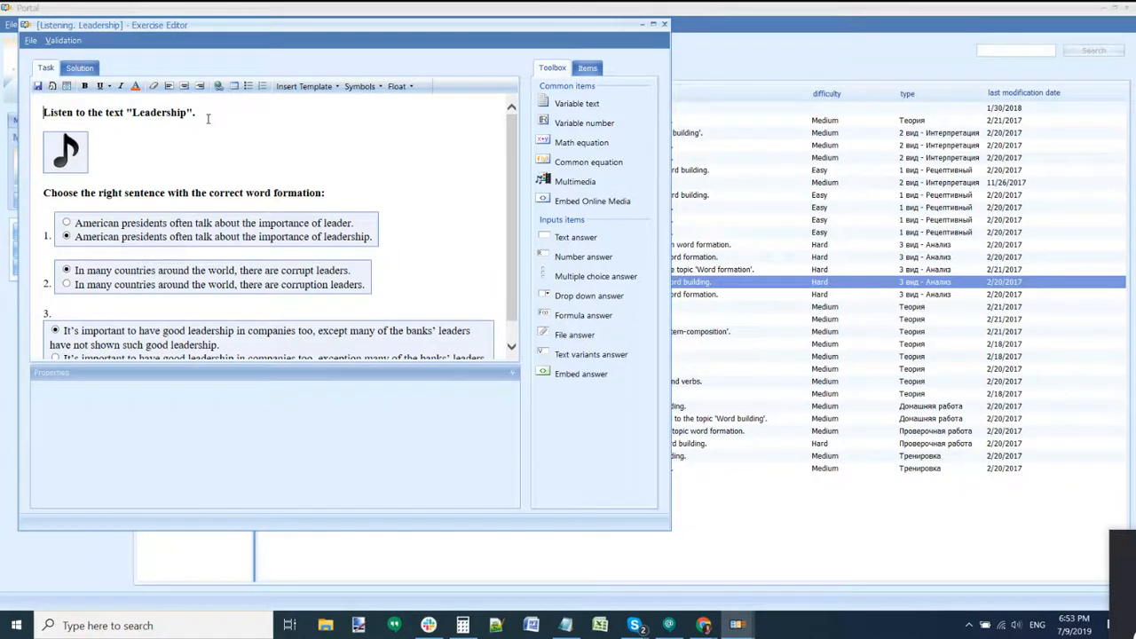
Step: Add an empty line below the title and drop a Multimedia element onto it
key("Return")
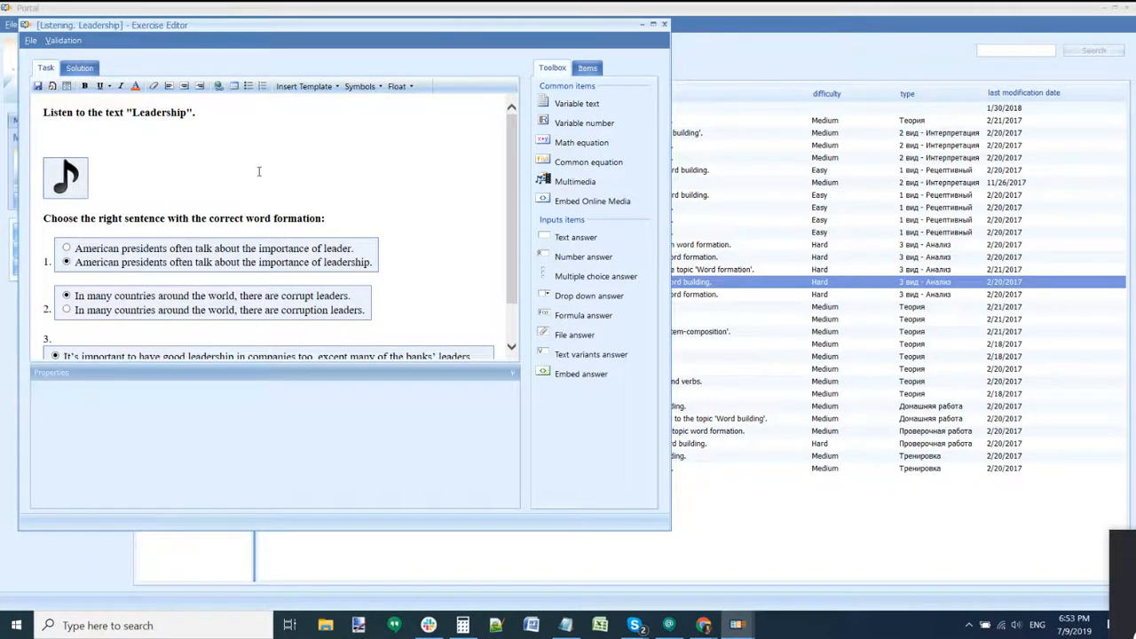
scroll(259, 171, "down", 1)
left_click(231, 213)
left_click(213, 302)
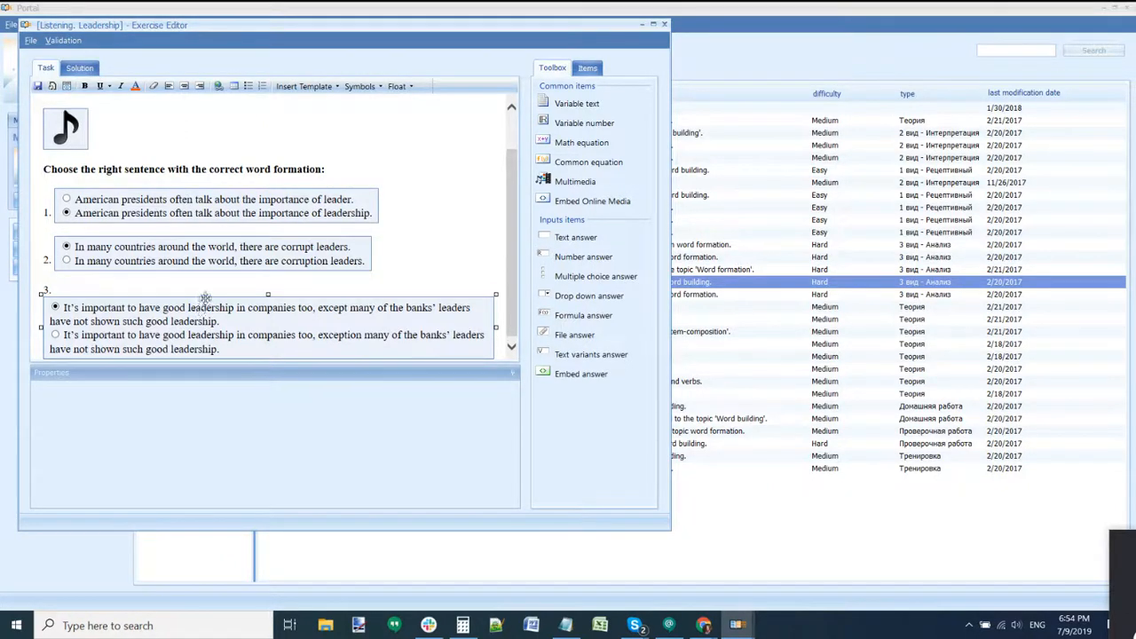
scroll(119, 196, "up", 1)
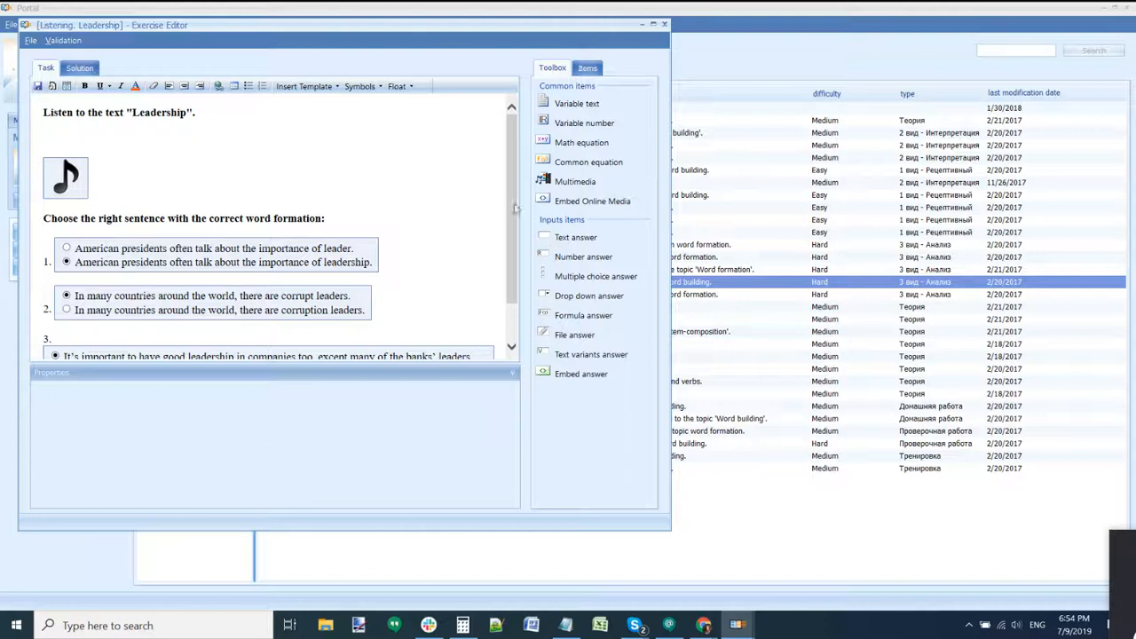
left_click_drag(560, 182, 175, 146)
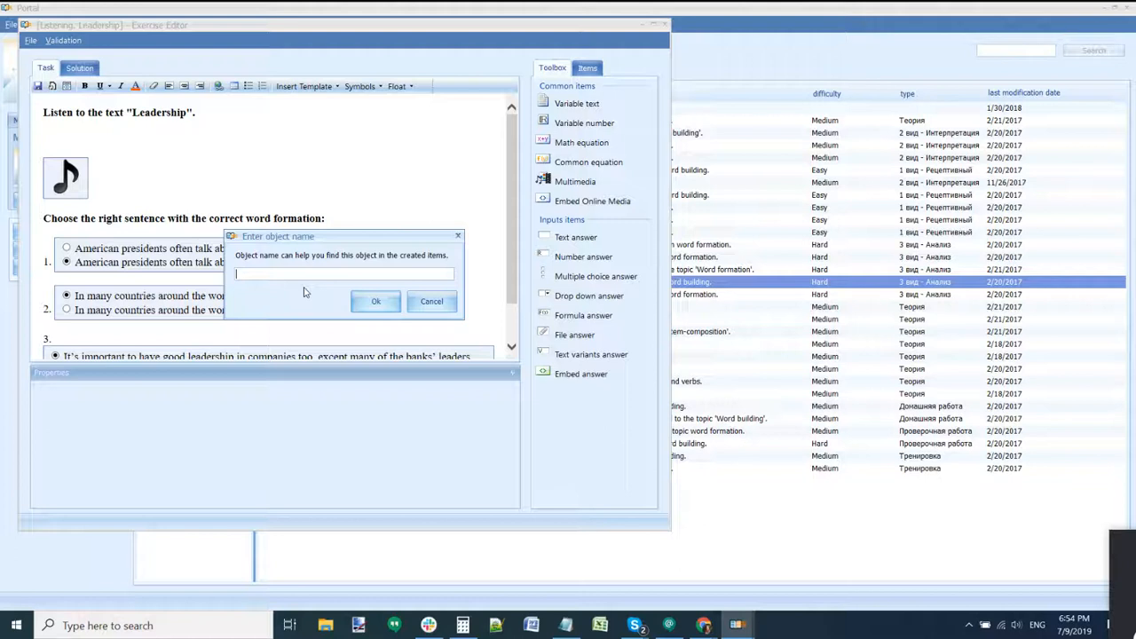
Step: Name the new object 'pic' and load apple image download (2) from the яблоко folder
type("pic")
key("Return")
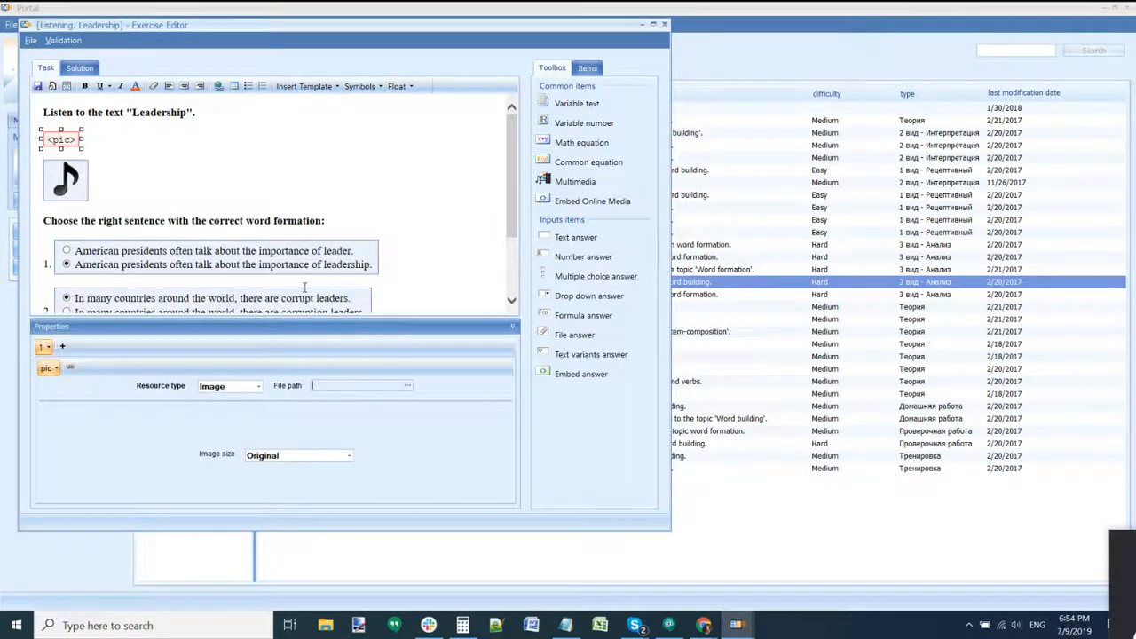
left_click(407, 385)
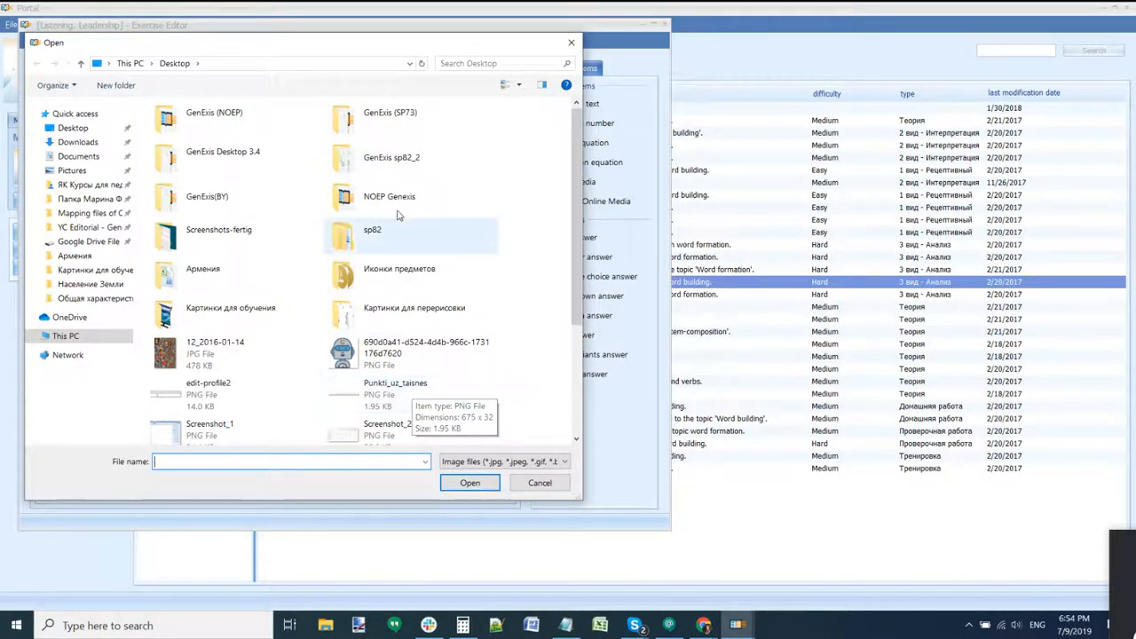
left_click_drag(332, 49, 733, 67)
scroll(660, 371, "down", 3)
scroll(660, 371, "up", 3)
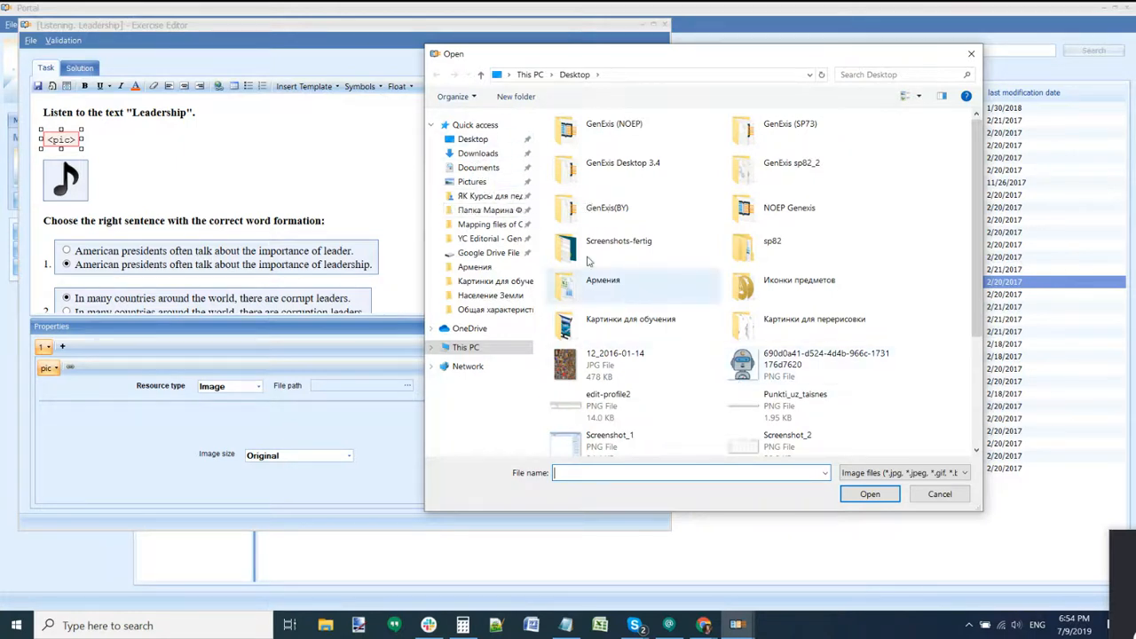
left_click(482, 282)
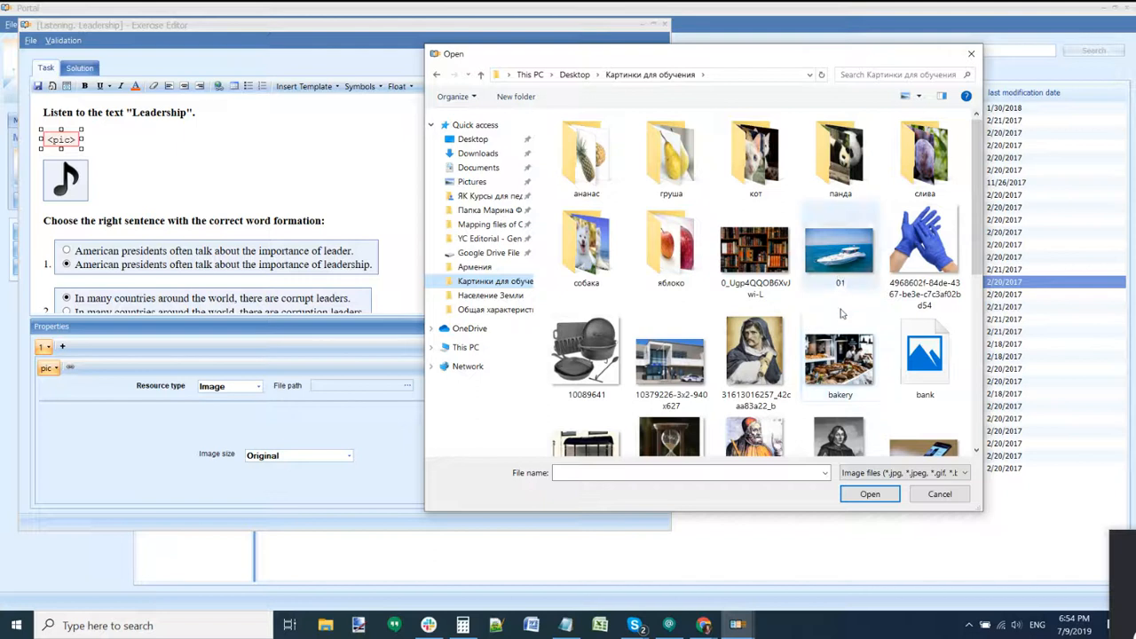
scroll(804, 326, "down", 2)
left_click(755, 253)
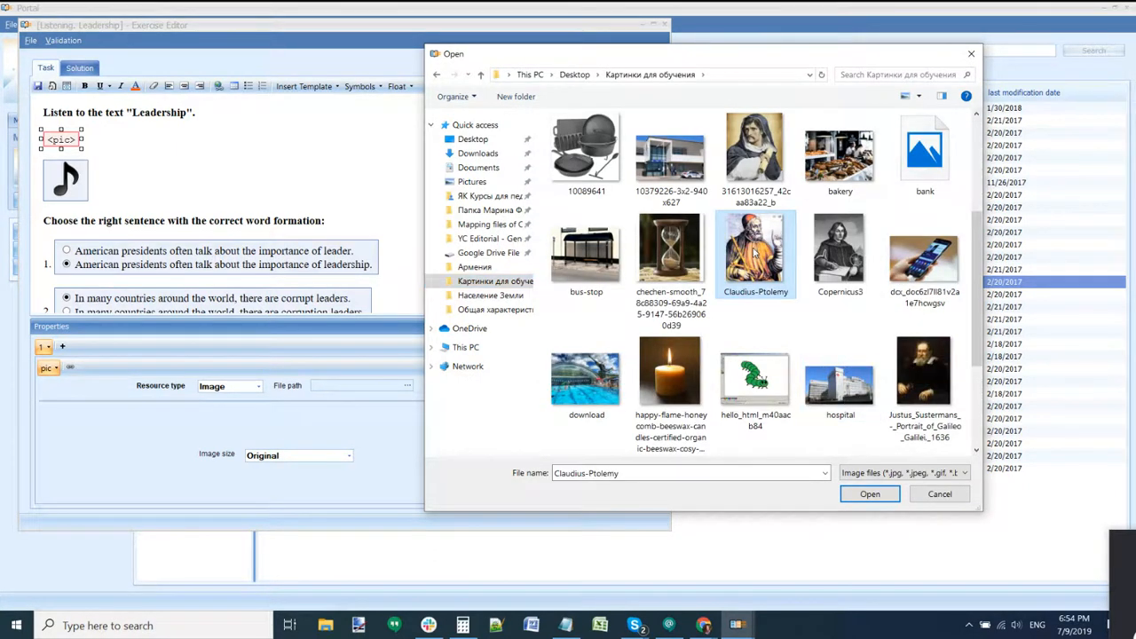
scroll(755, 253, "up", 2)
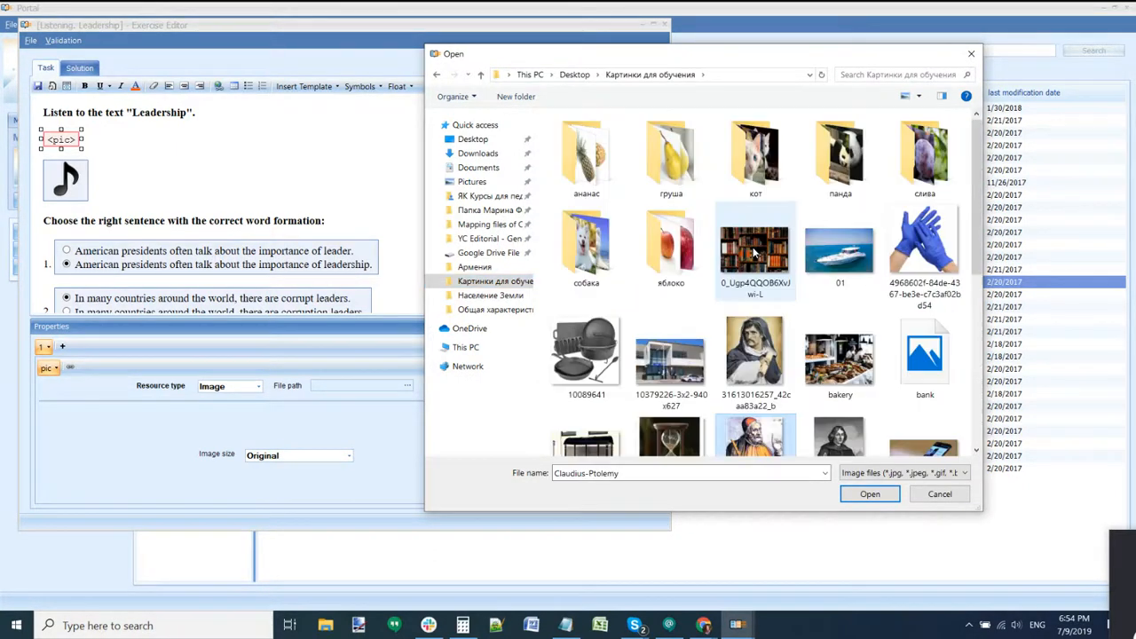
double_click(635, 246)
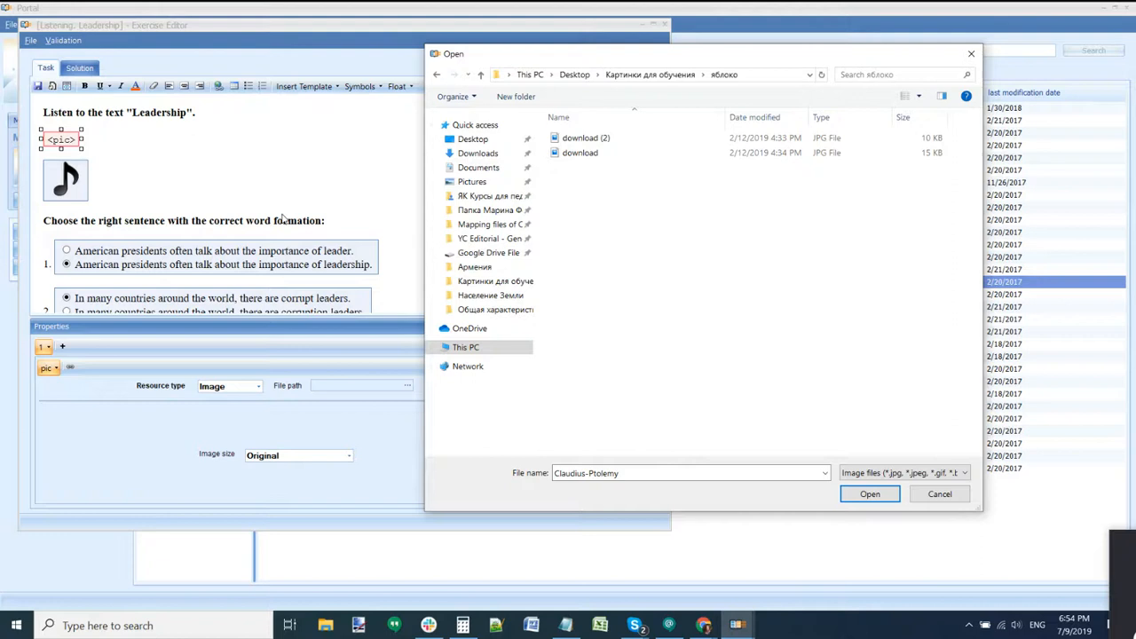
double_click(585, 139)
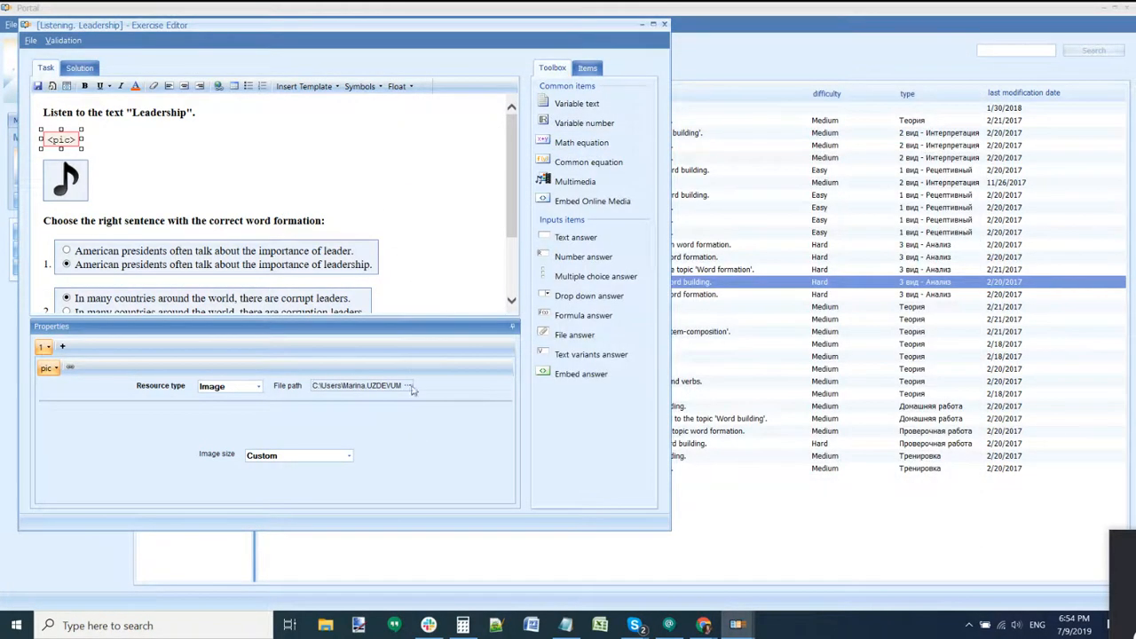
Step: Add a second image variant using the apple image 'download' and compare both variants
left_click(64, 348)
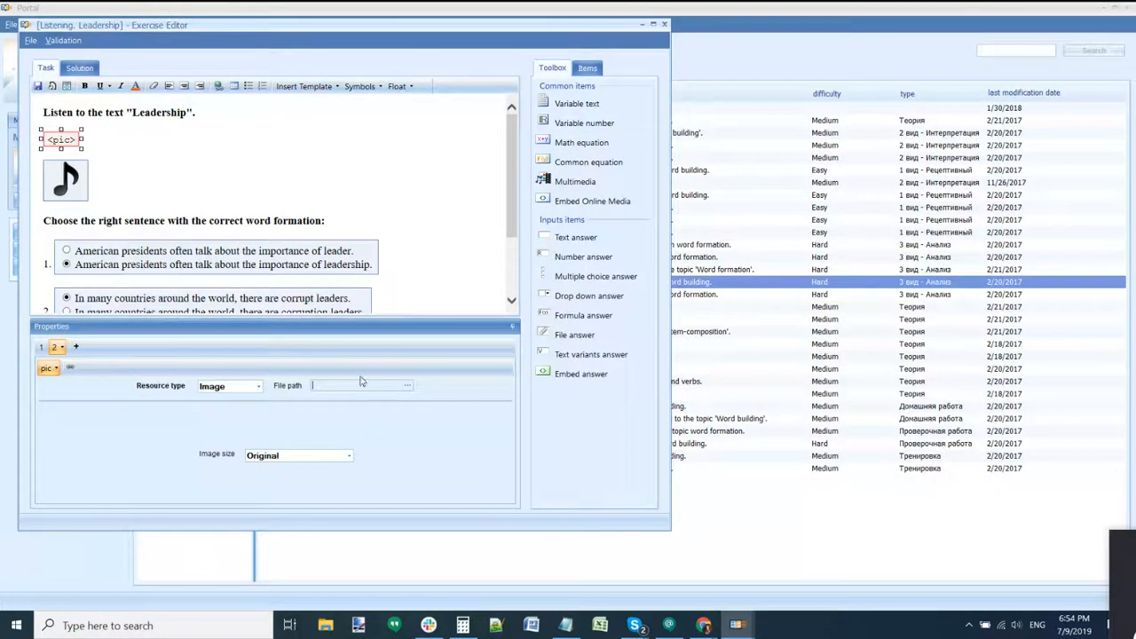
left_click(406, 385)
double_click(183, 157)
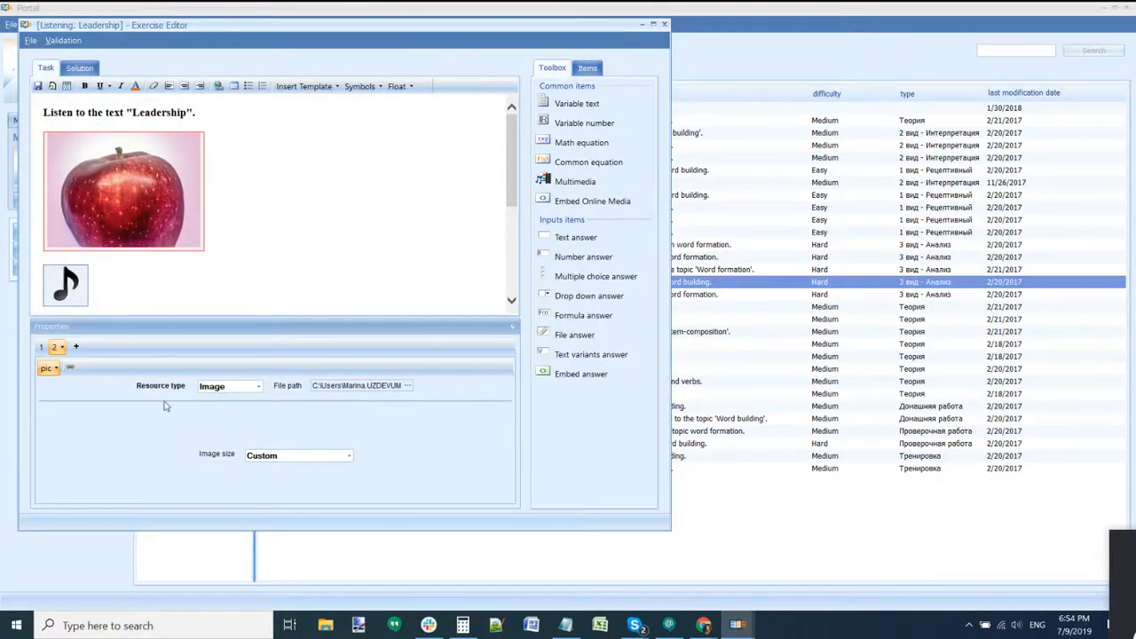
left_click(42, 347)
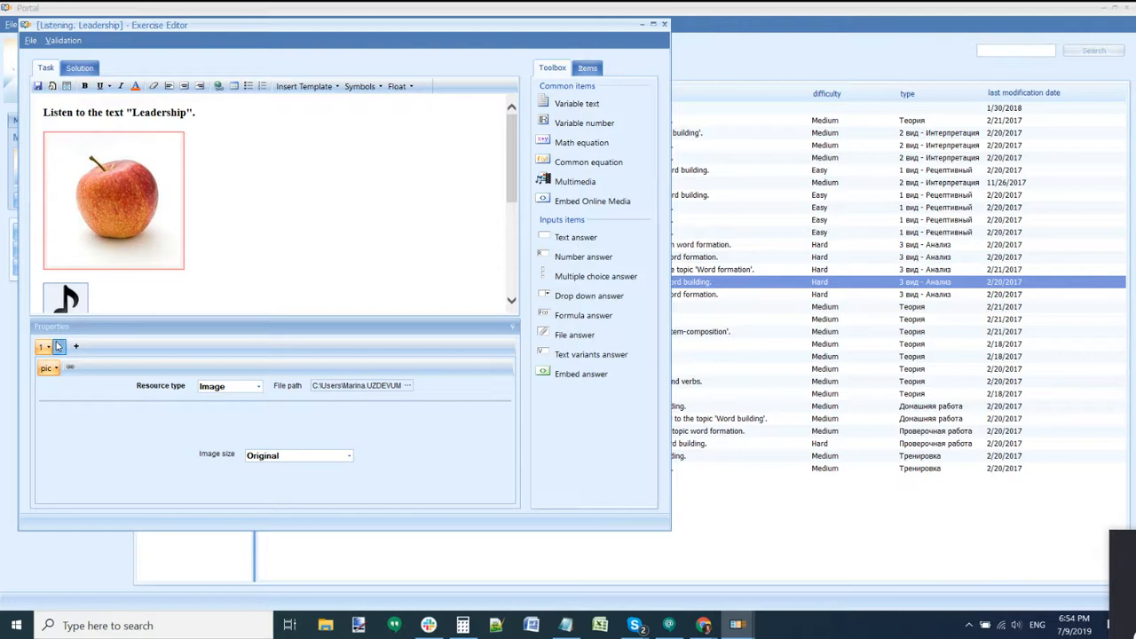
left_click(226, 232)
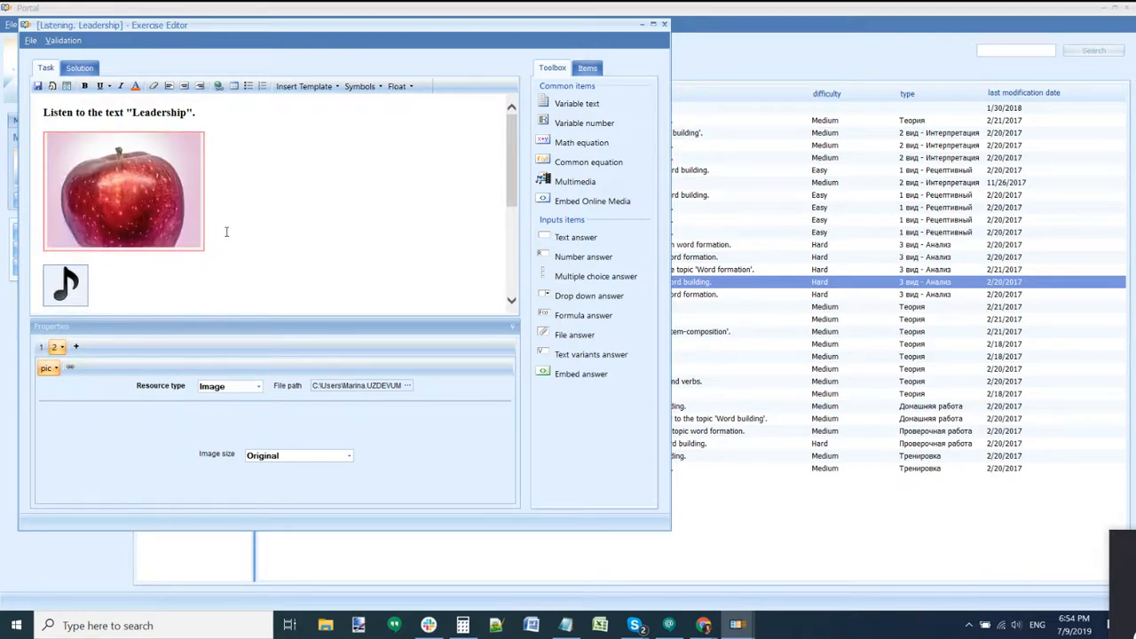
left_click_drag(246, 32, 435, 53)
Step: Save Listening. Leadership, checking its properties before and after, then close the editor
left_click(220, 63)
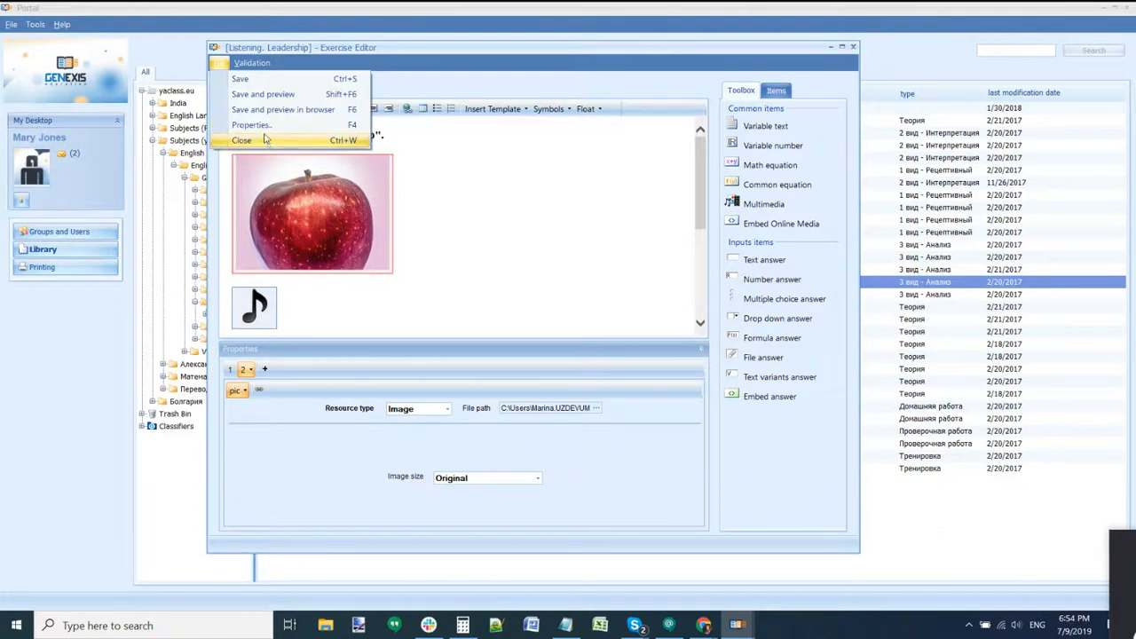
left_click(257, 124)
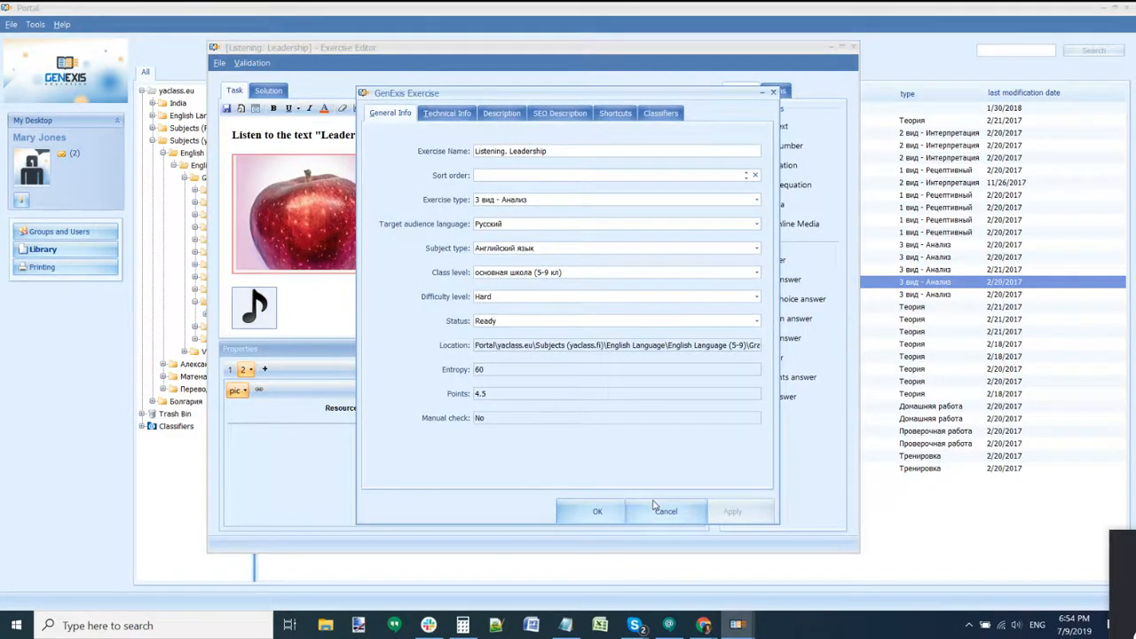
left_click(658, 511)
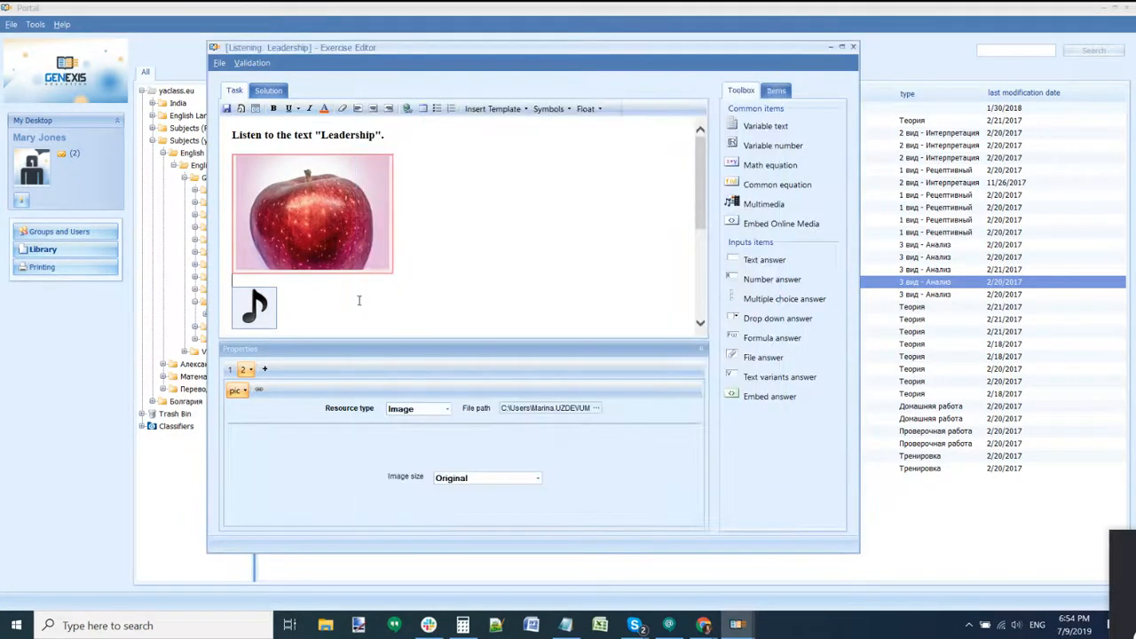
left_click(226, 109)
left_click(219, 63)
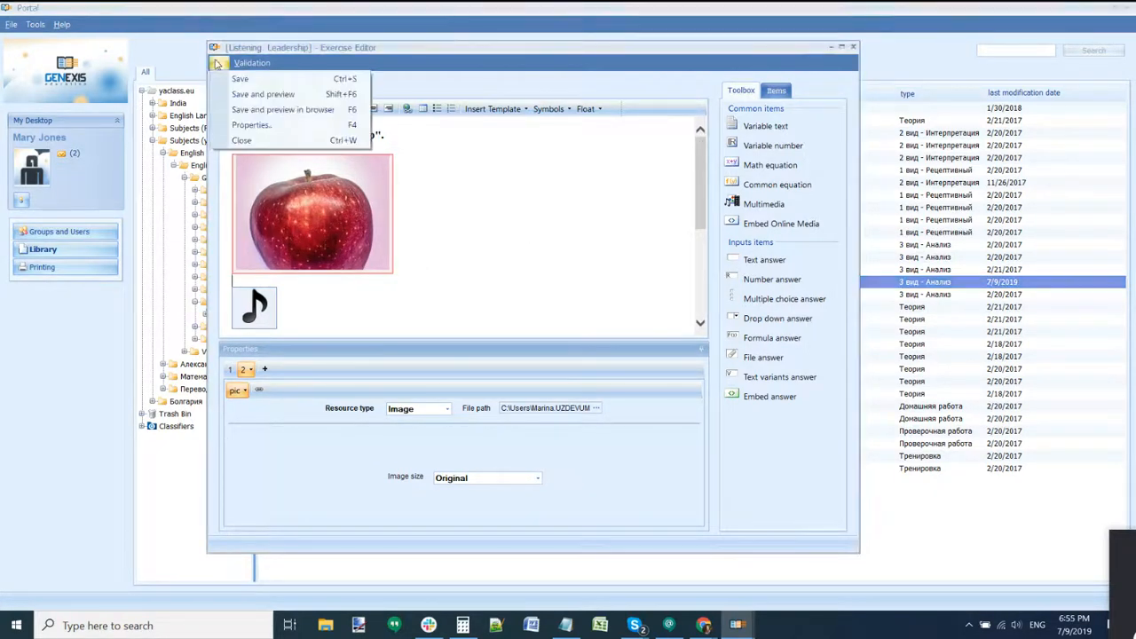
left_click(250, 125)
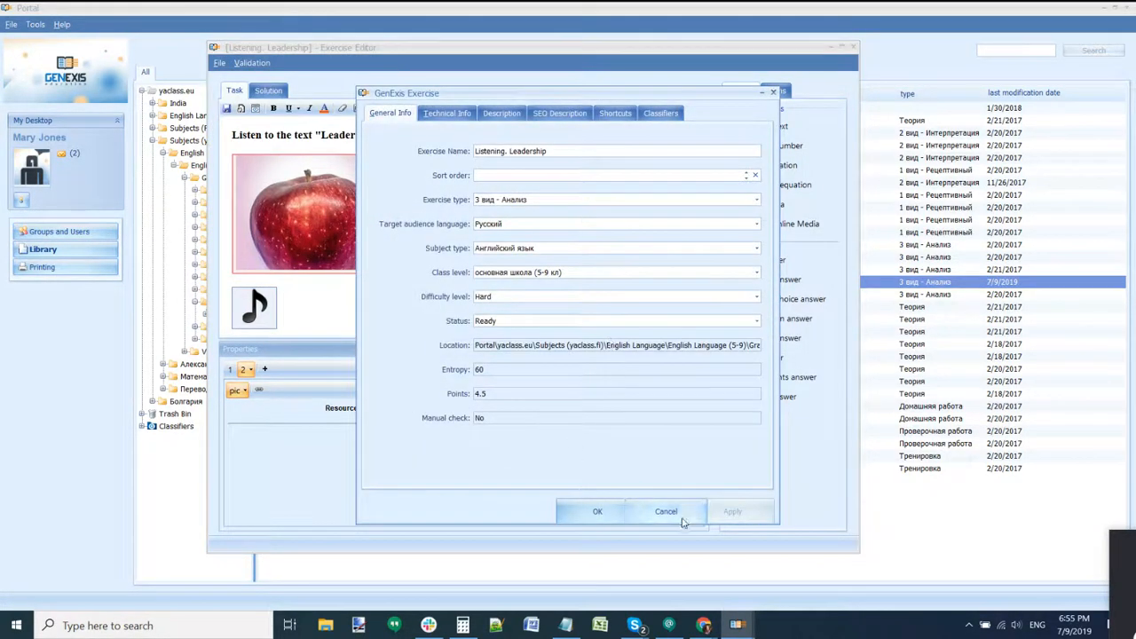
left_click(664, 510)
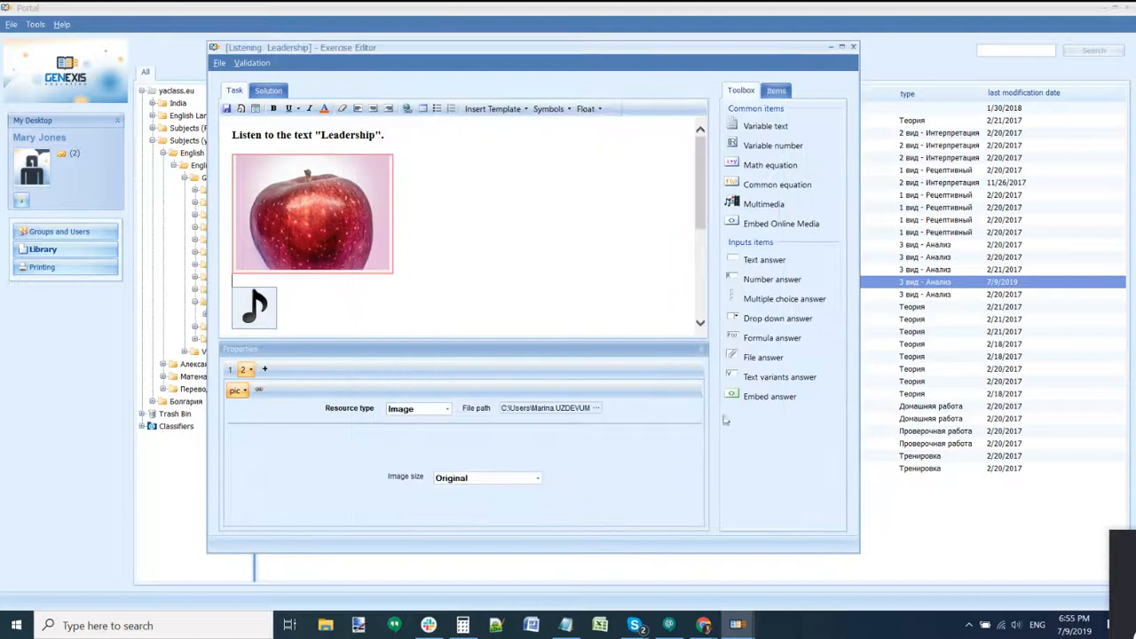
left_click(853, 48)
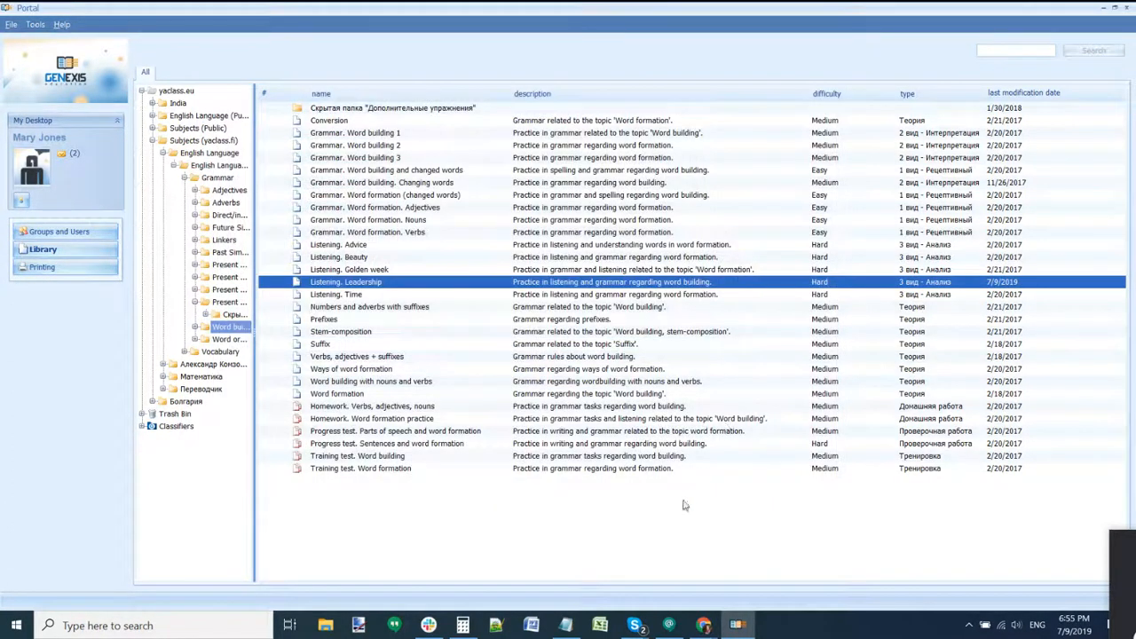
Step: Refresh the whole library list with Refresh All
right_click(510, 534)
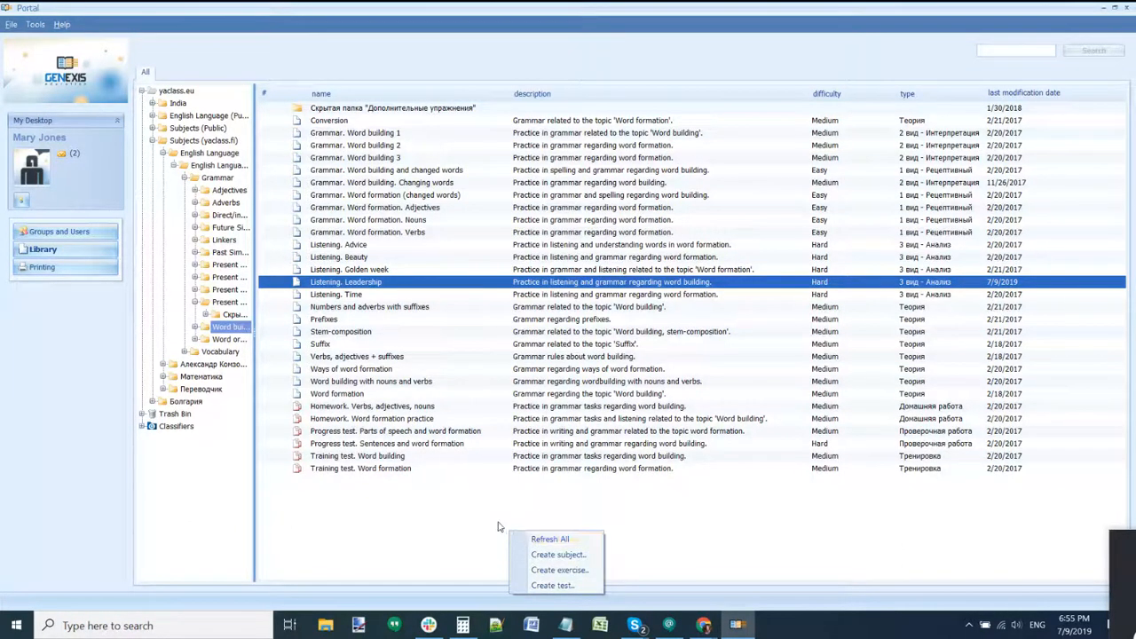
right_click(500, 522)
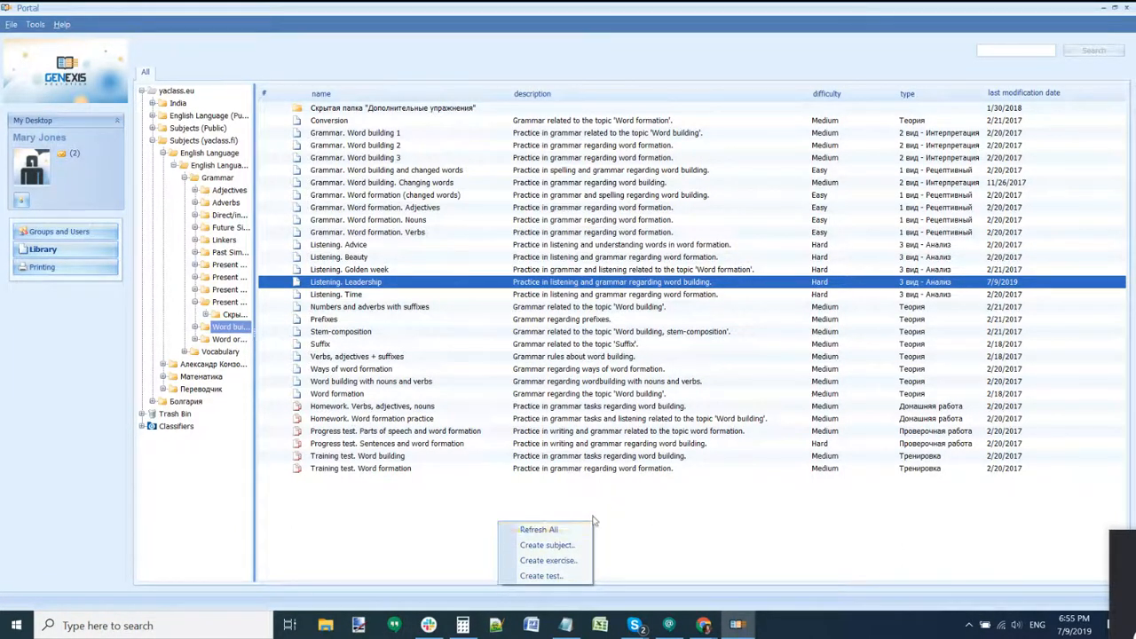
left_click(532, 530)
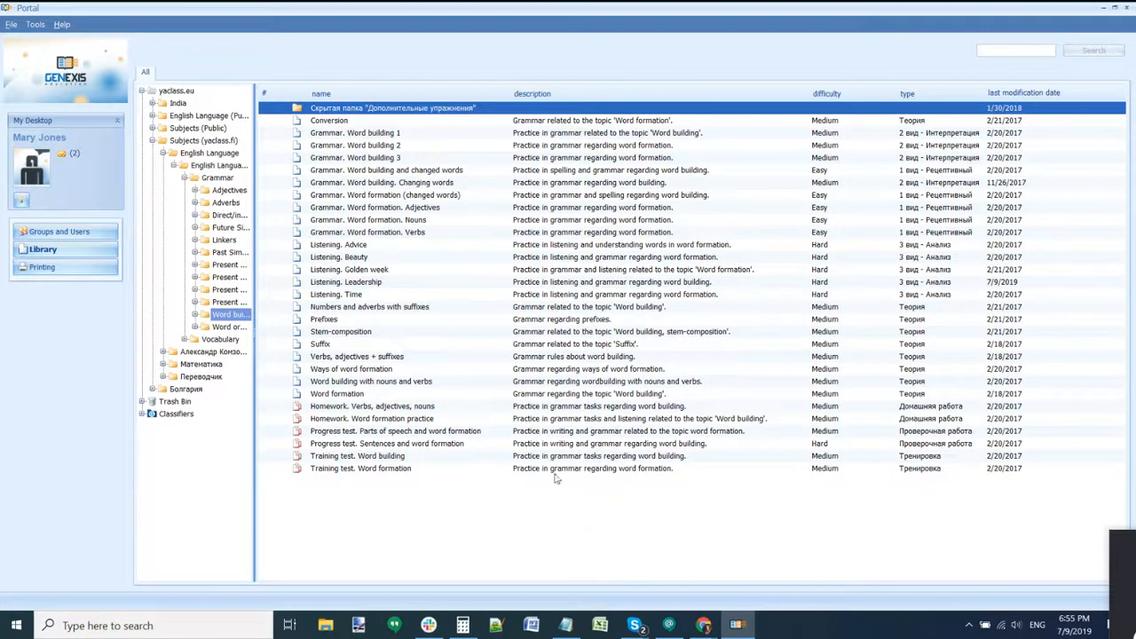
Step: Open Listening. Leadership's properties and confirm its Entropy is 120
left_click(377, 293)
left_click(377, 283)
right_click(377, 284)
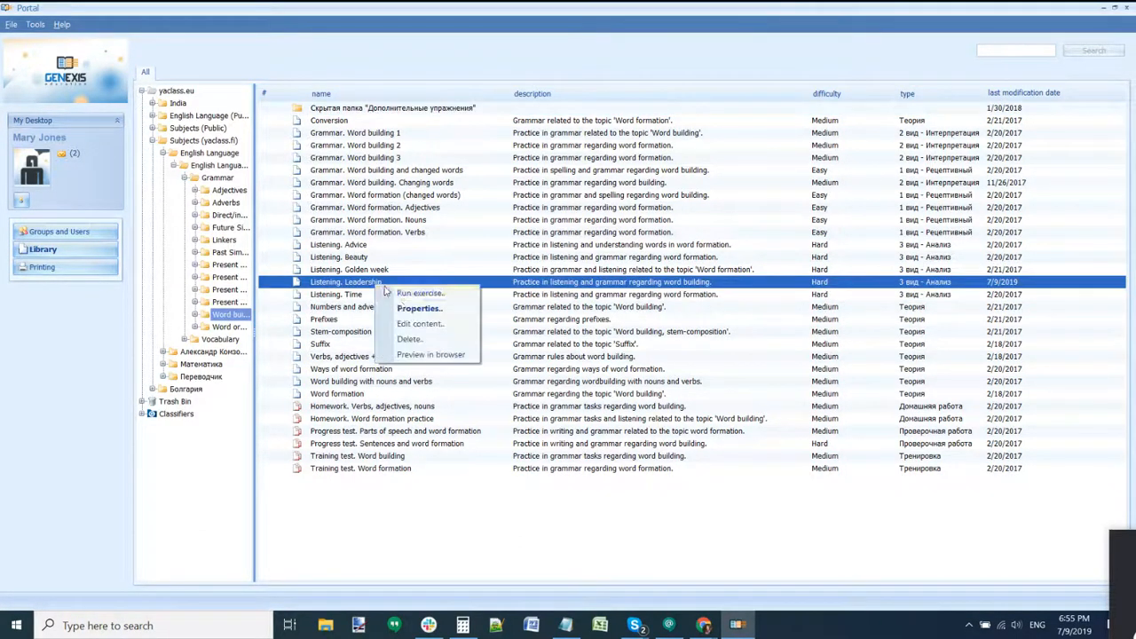
left_click(414, 311)
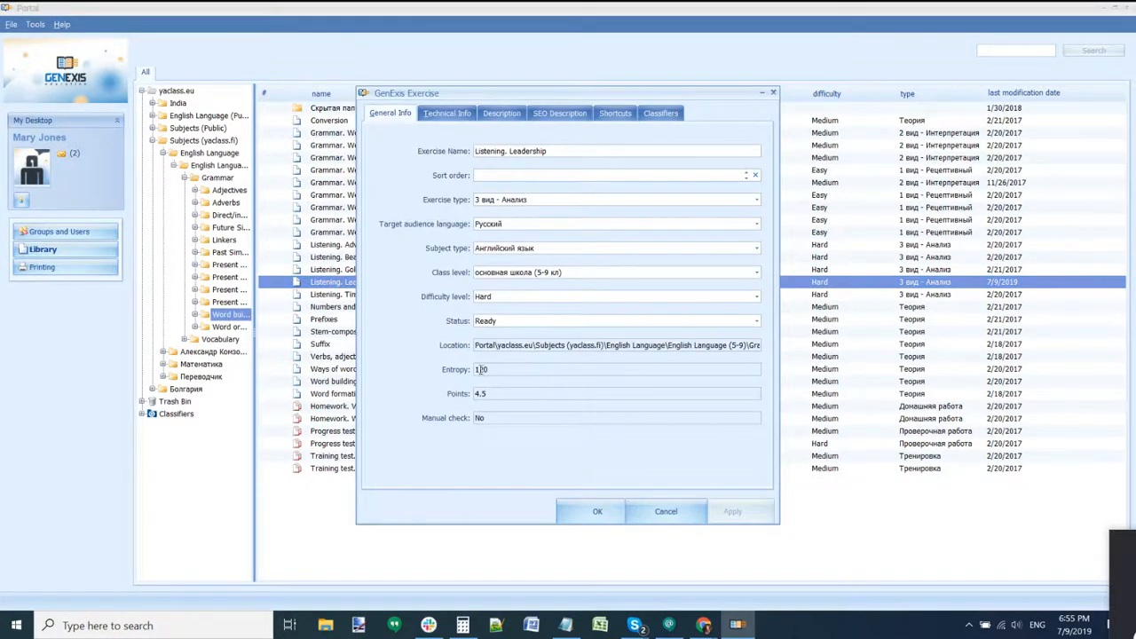
left_click_drag(488, 369, 455, 374)
left_click(666, 512)
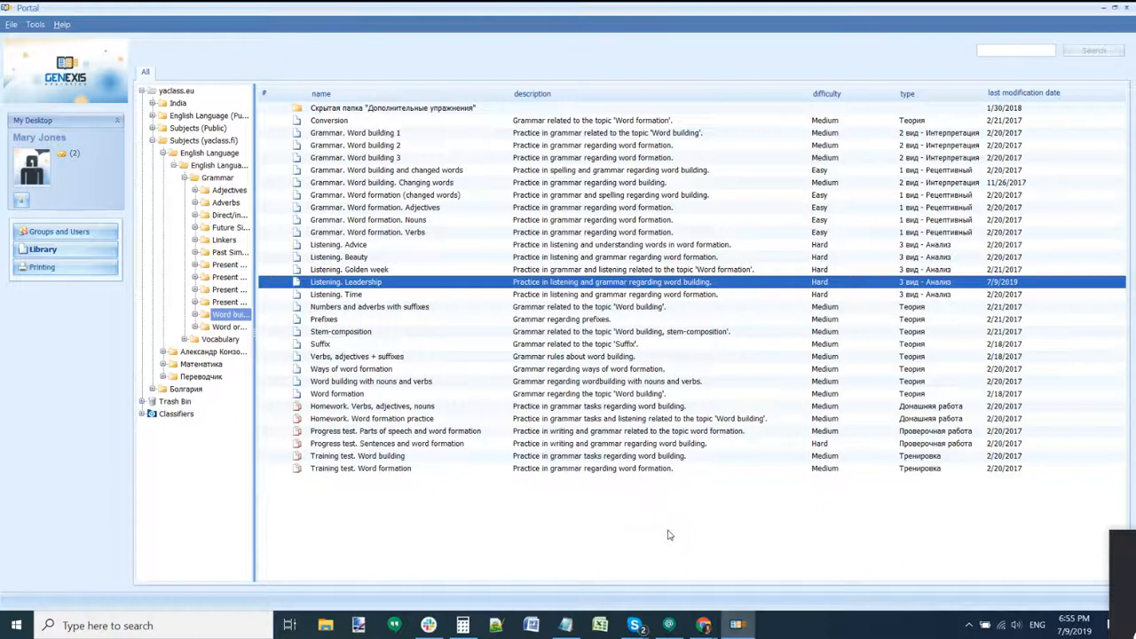
Step: Go to Vocabulary > Future life and open the Listening. Solar energy exercise
left_click(325, 334)
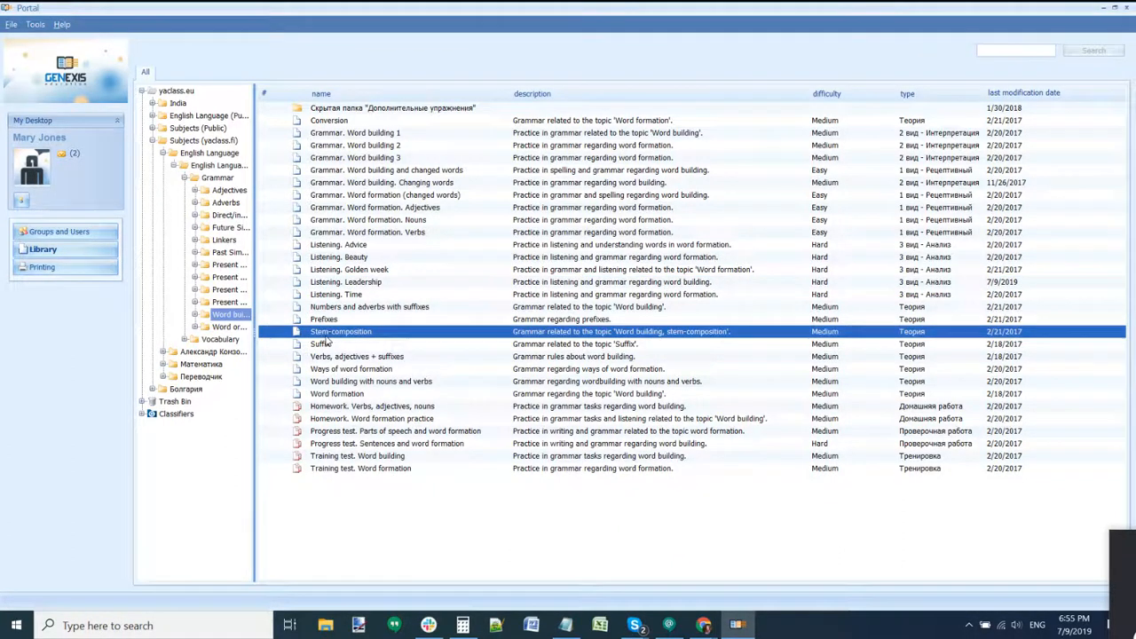
left_click(206, 340)
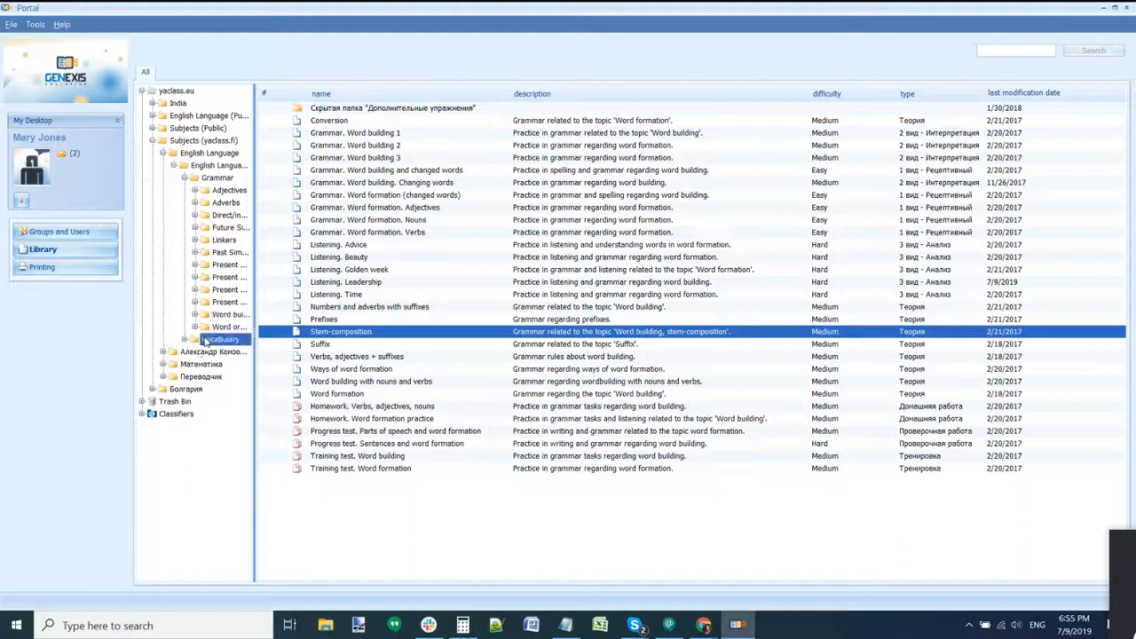
double_click(342, 220)
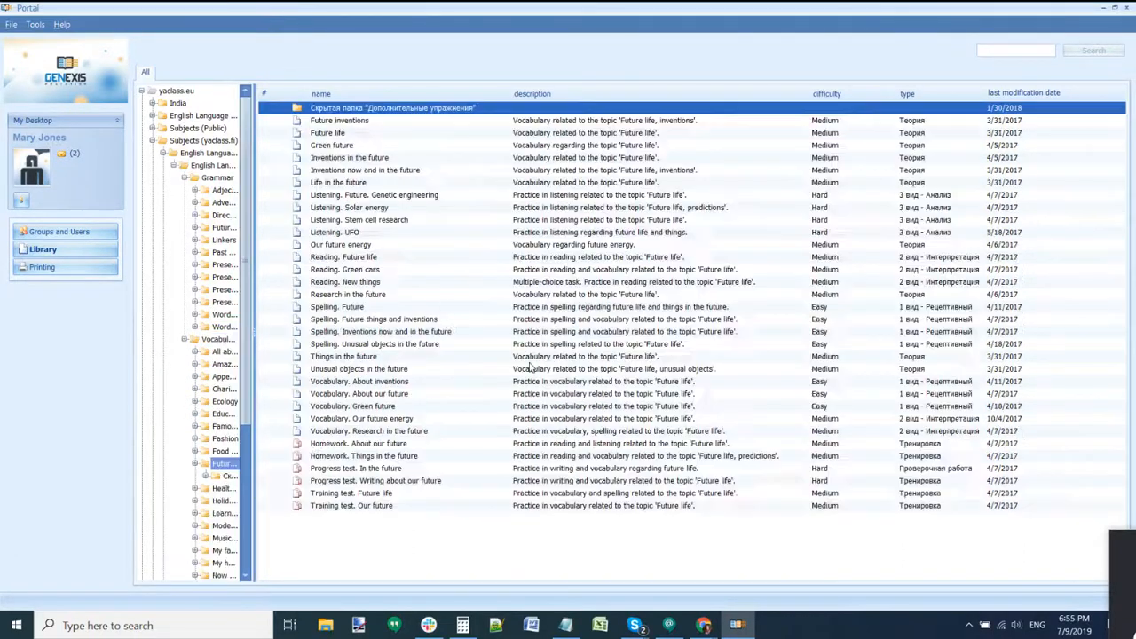
left_click(689, 210)
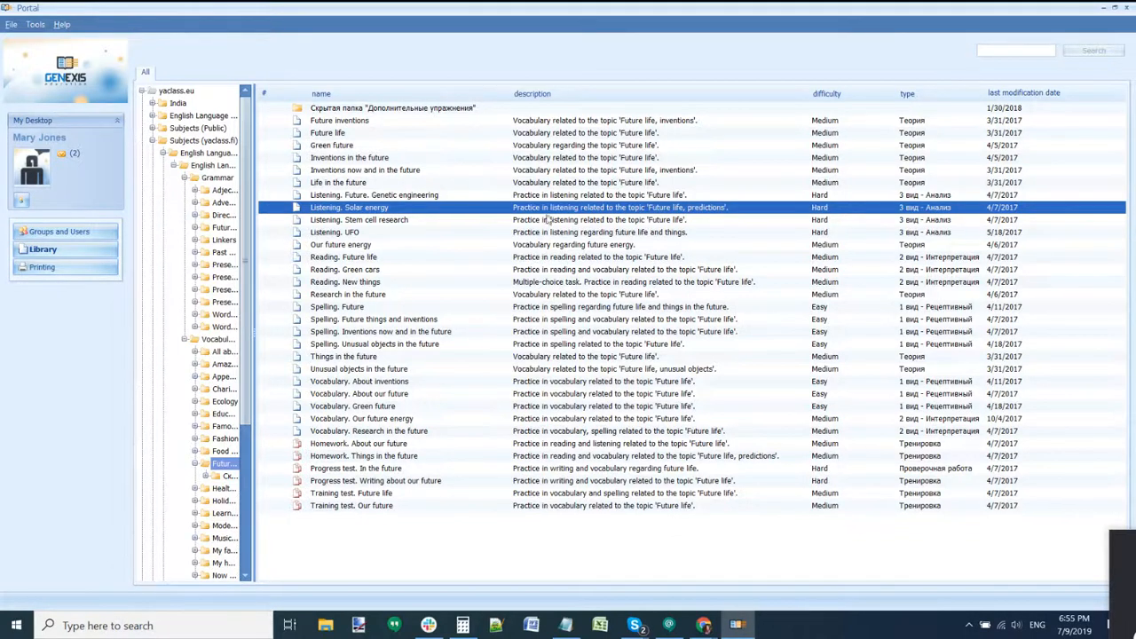
double_click(433, 210)
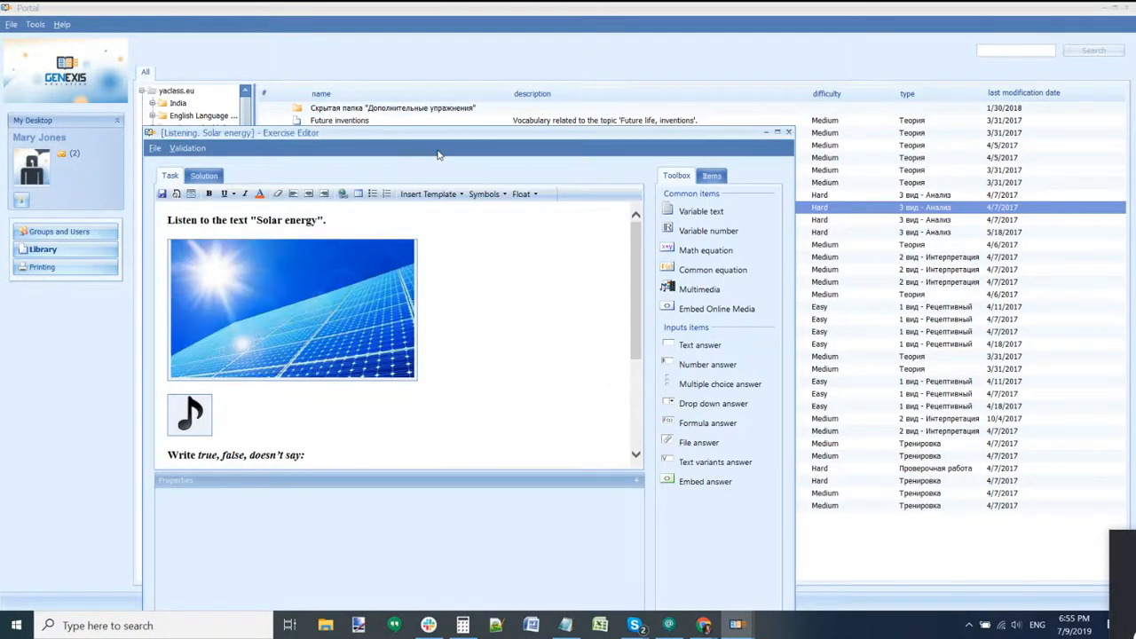
Step: Inspect the grouped items and each of the three statements' changing variants
scroll(605, 305, "down", 3)
scroll(604, 304, "down", 1)
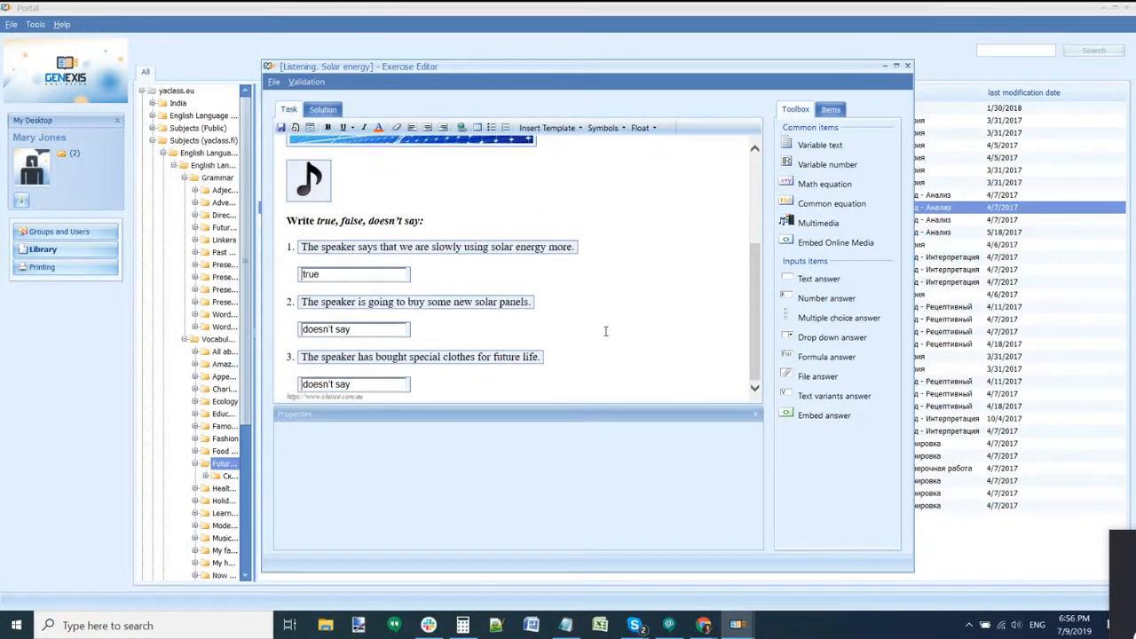
left_click(825, 107)
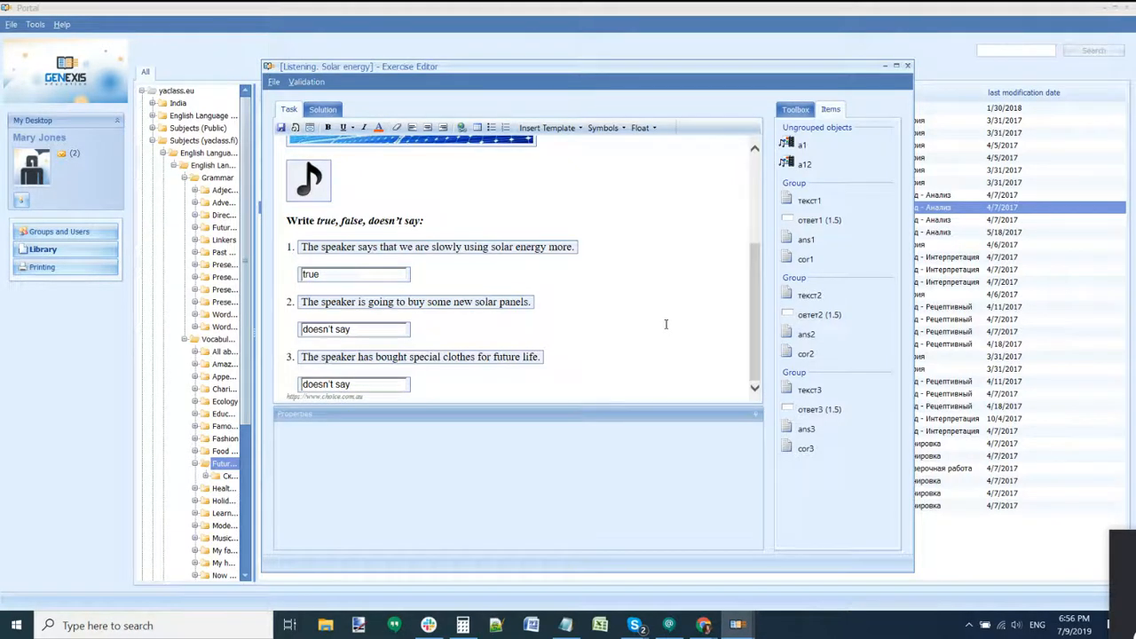
left_click_drag(625, 69, 630, 42)
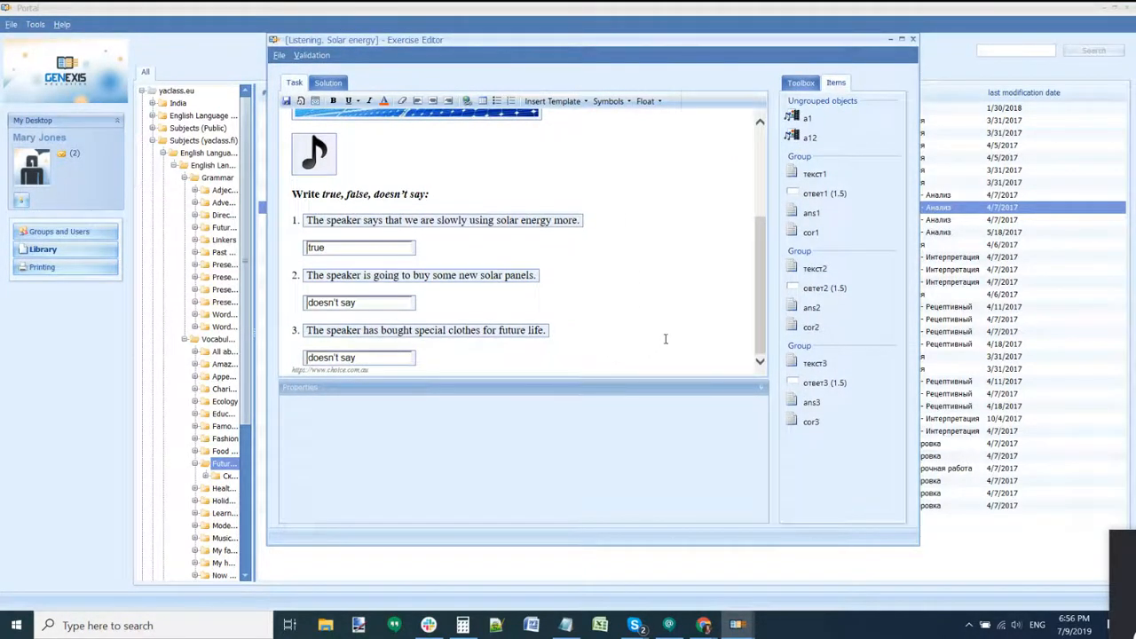
left_click(530, 223)
double_click(529, 223)
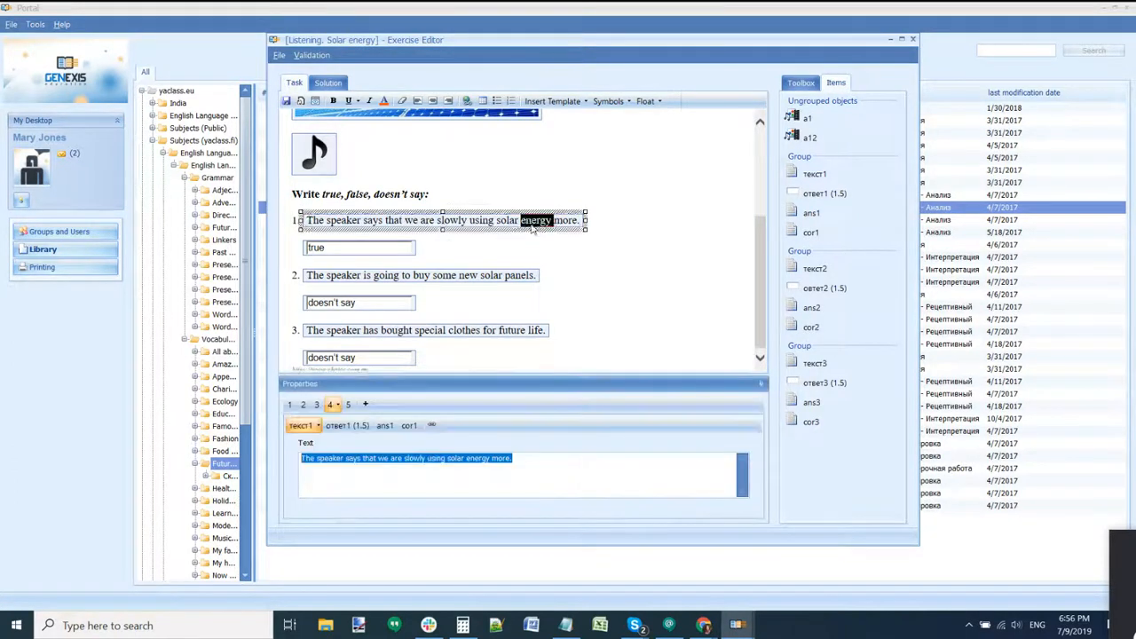
left_click(439, 276)
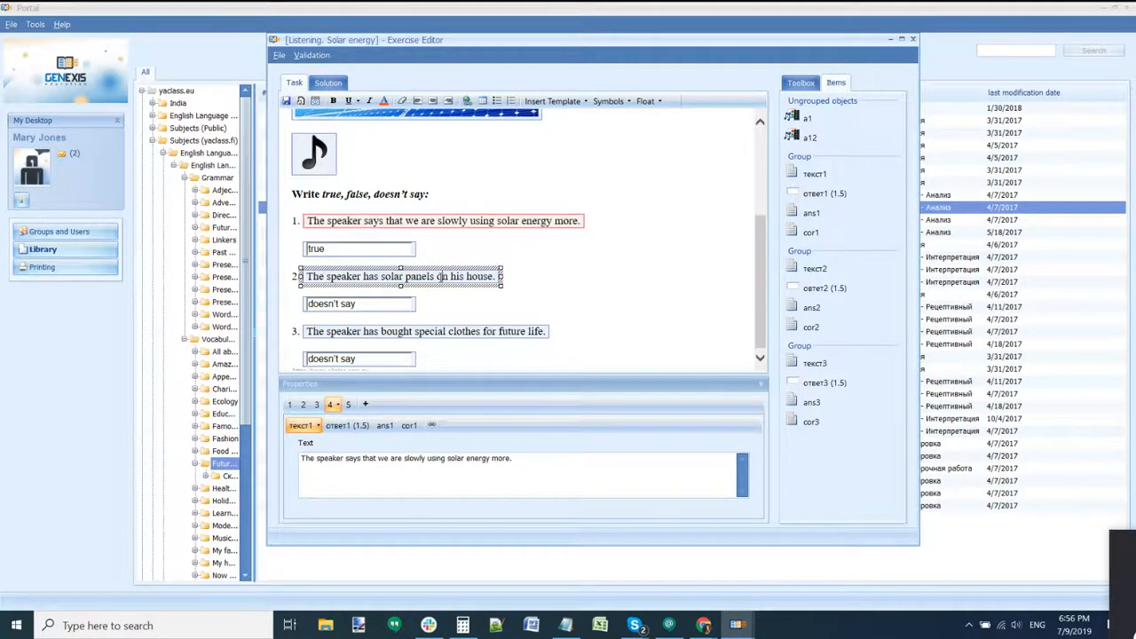
double_click(417, 336)
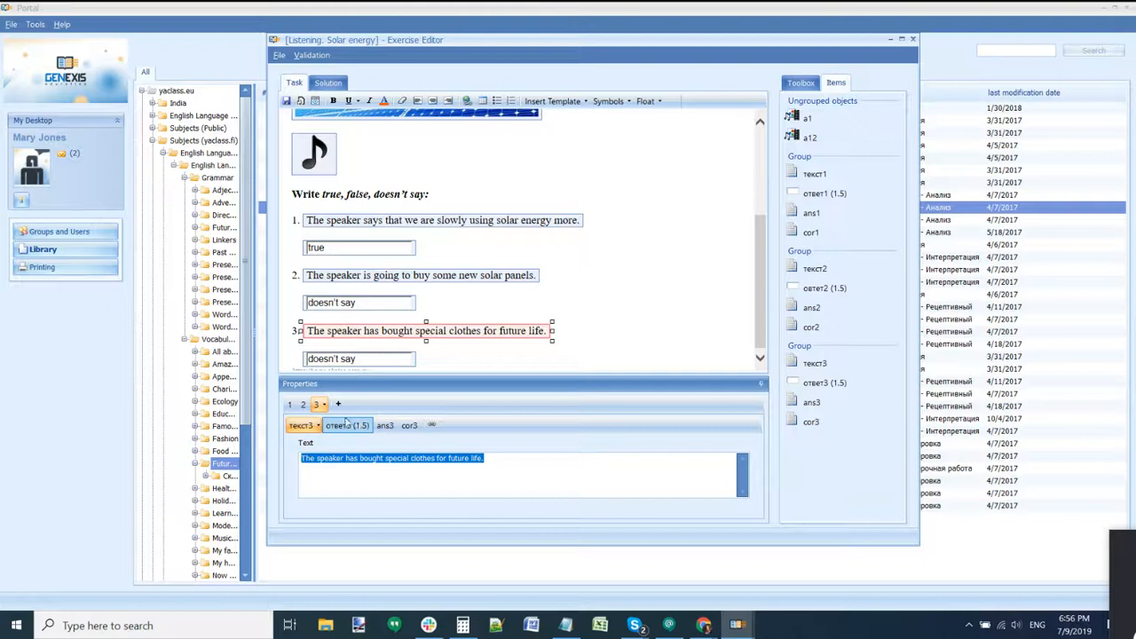
left_click(455, 276)
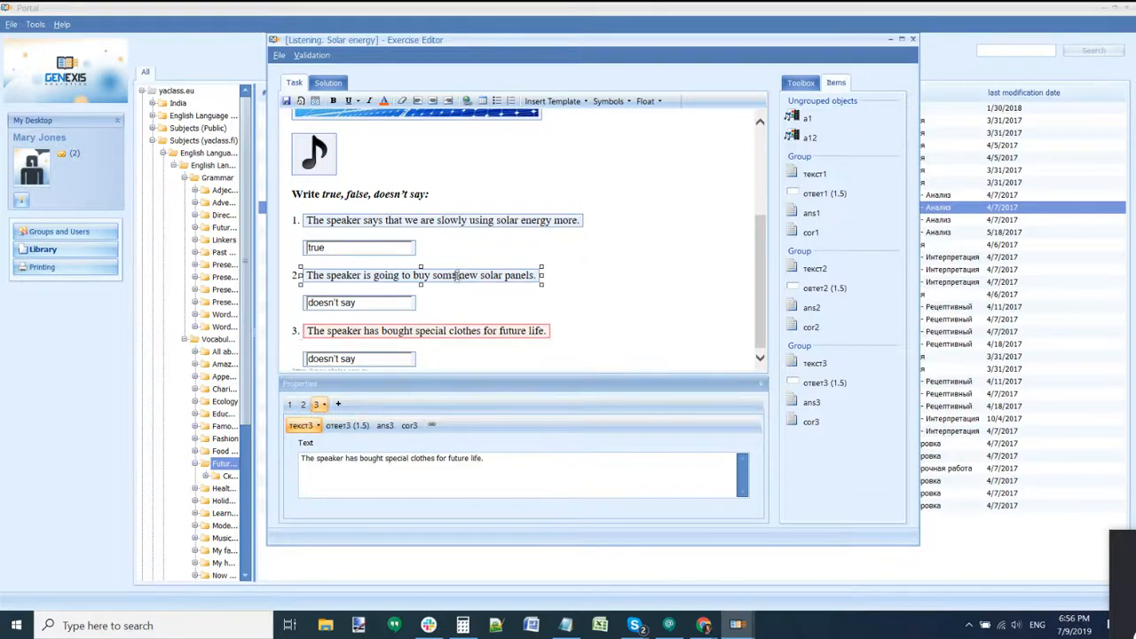
double_click(459, 220)
double_click(463, 278)
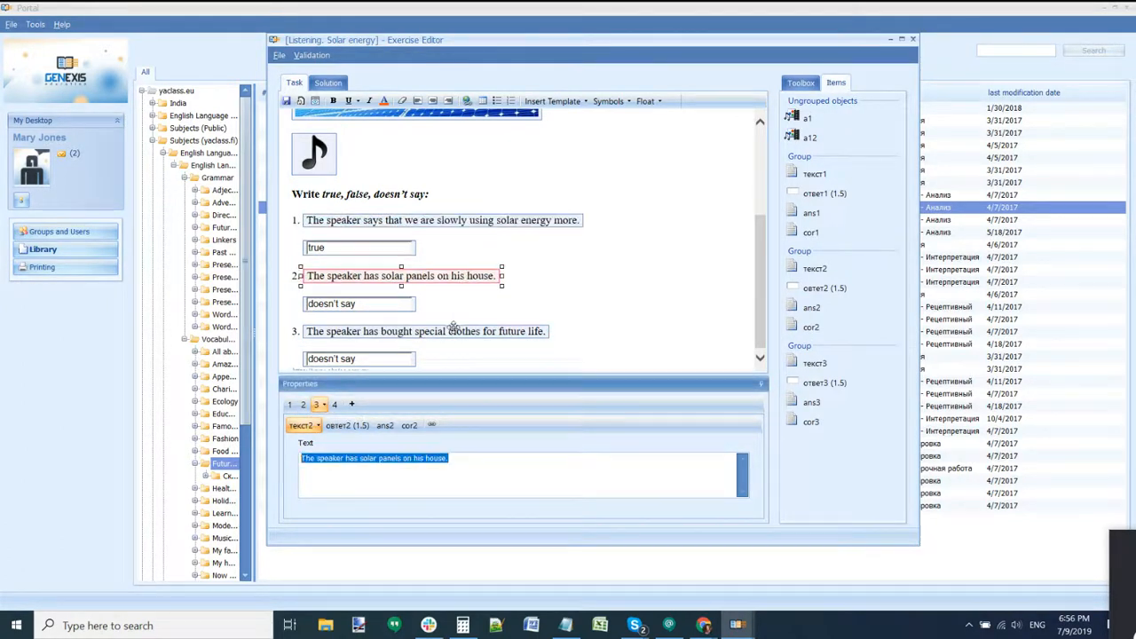
double_click(451, 334)
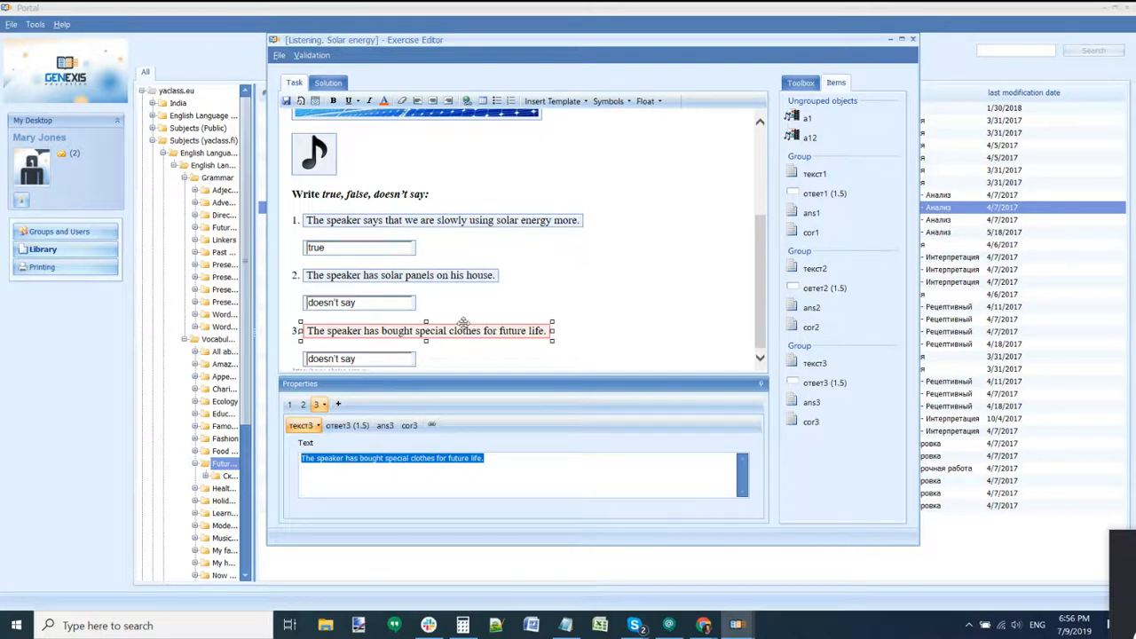
Step: Close the exercise and collapse the English Language and Subjects (yaclass.fi) folders
left_click(913, 41)
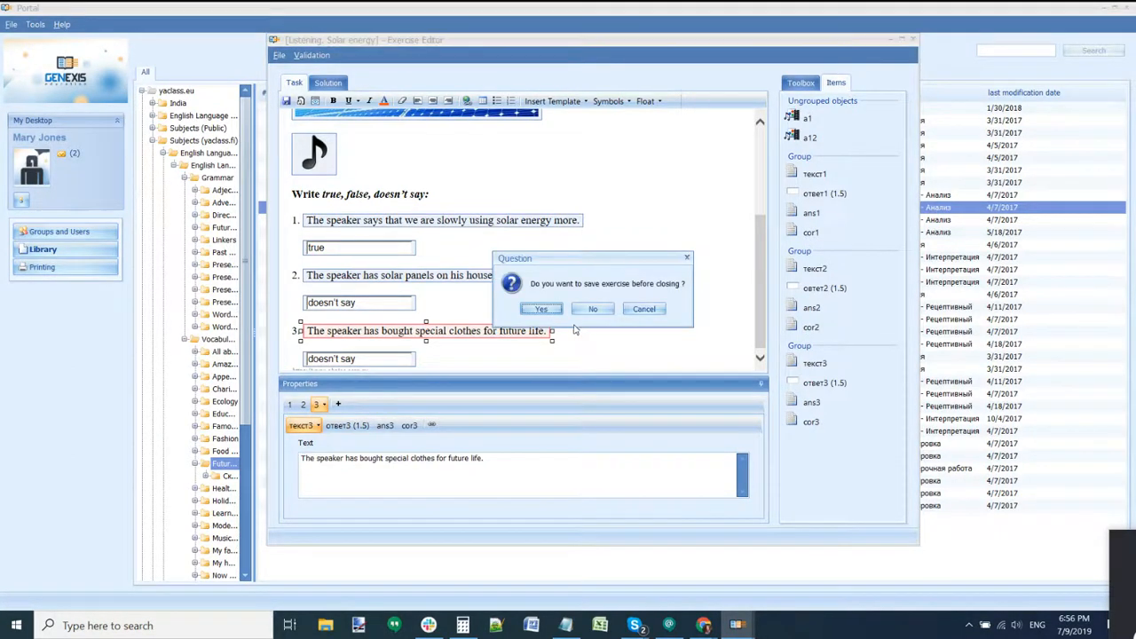
left_click(600, 307)
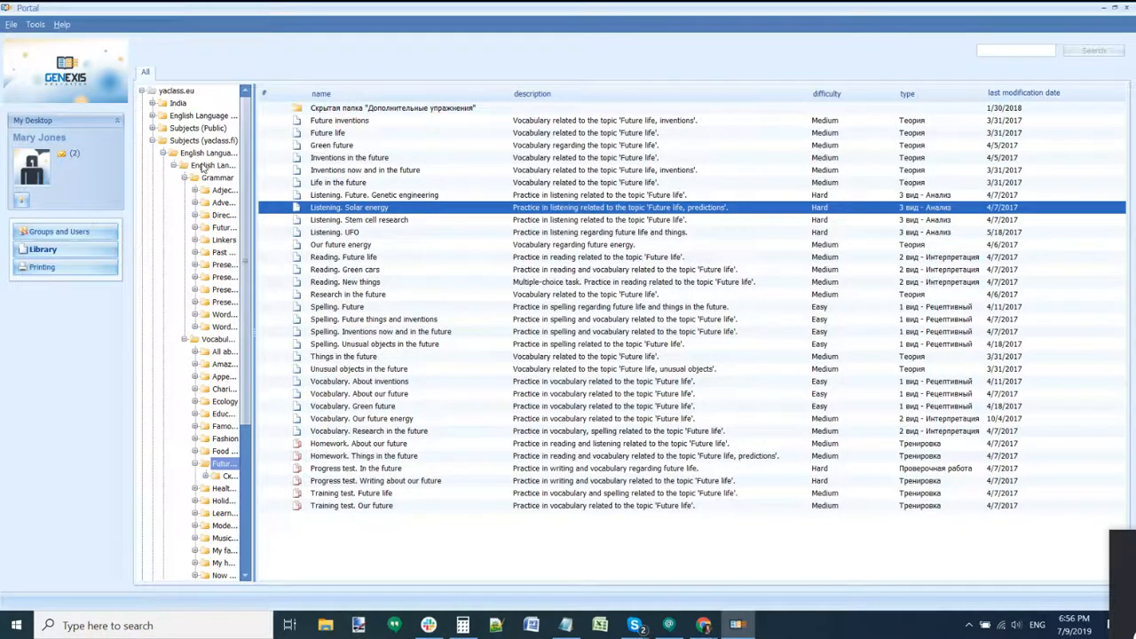
left_click(162, 154)
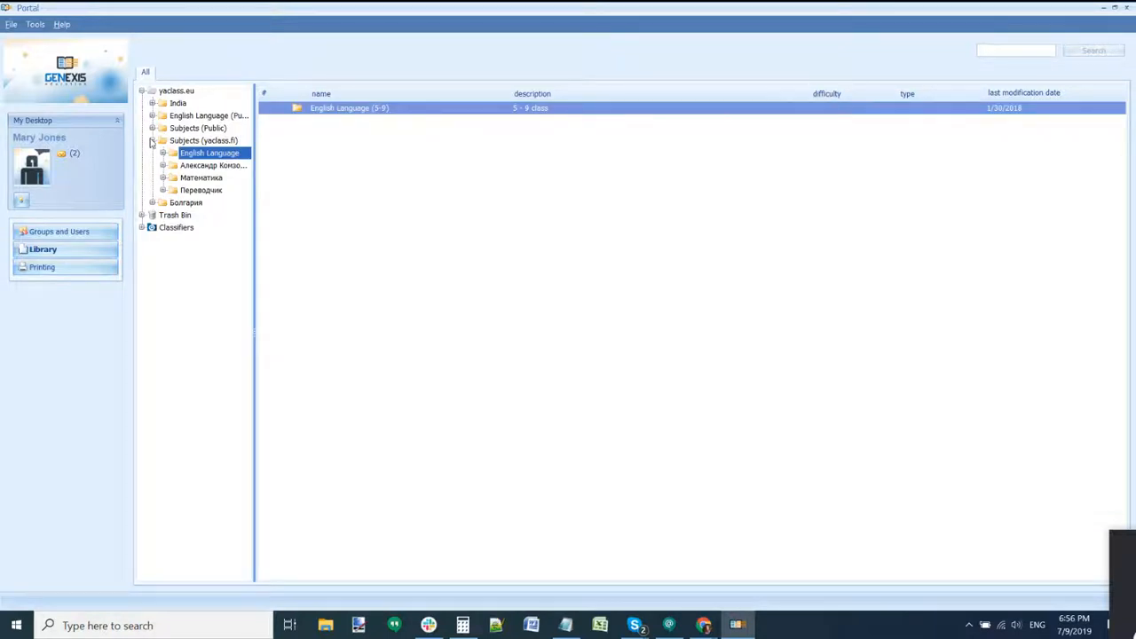
left_click(151, 140)
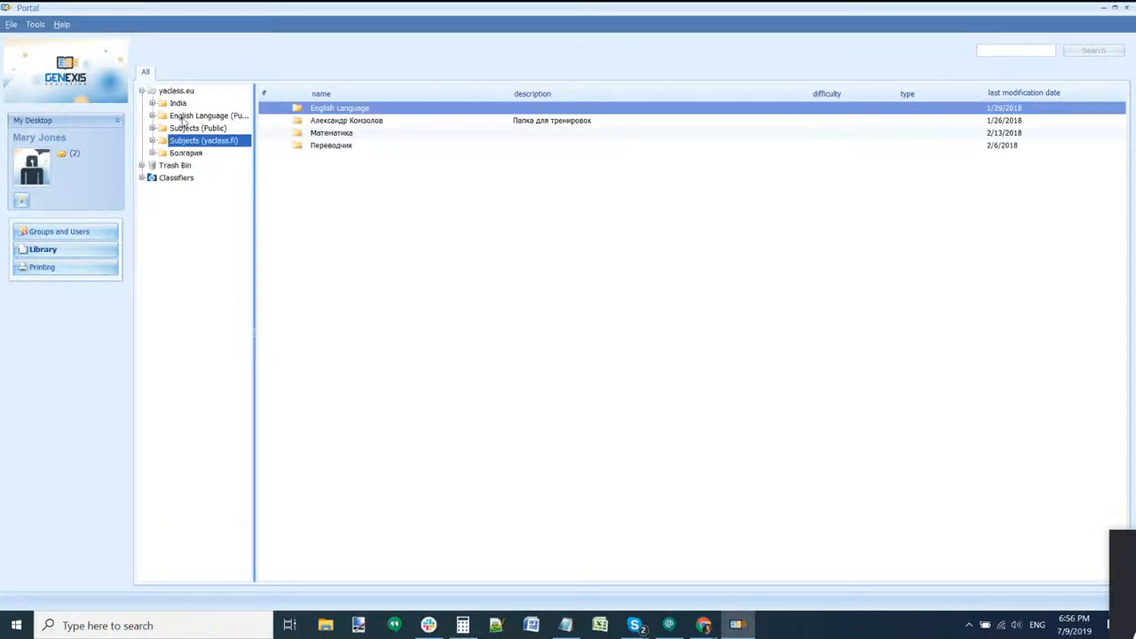
Step: Navigate India > Teachers' Folders into a teacher's folder and open Exercise3
left_click(184, 117)
left_click(178, 103)
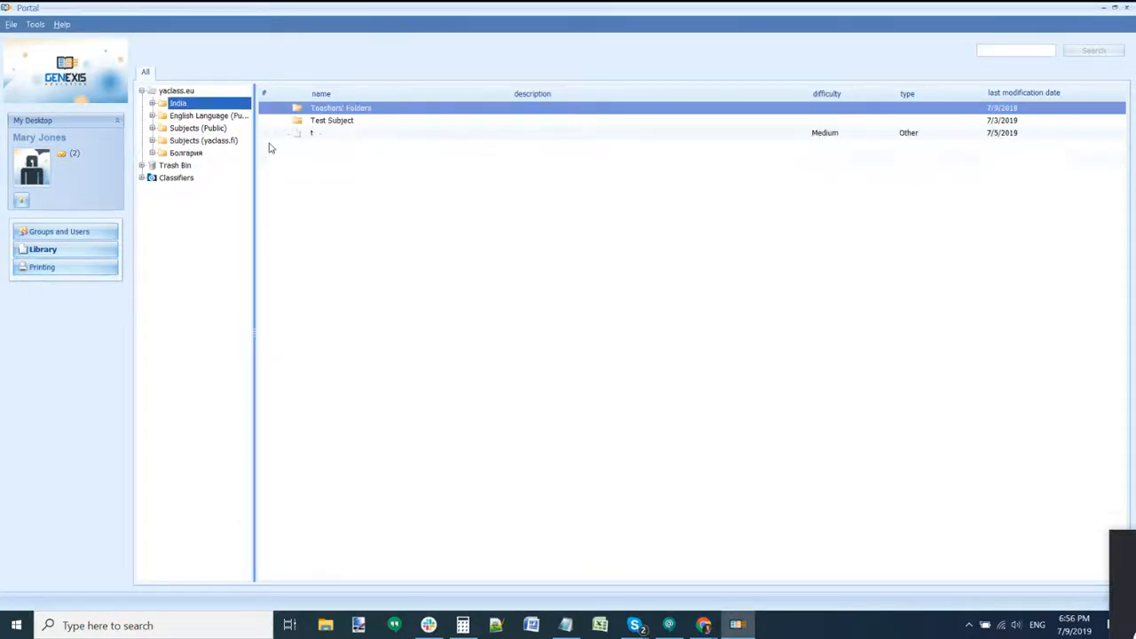
double_click(330, 108)
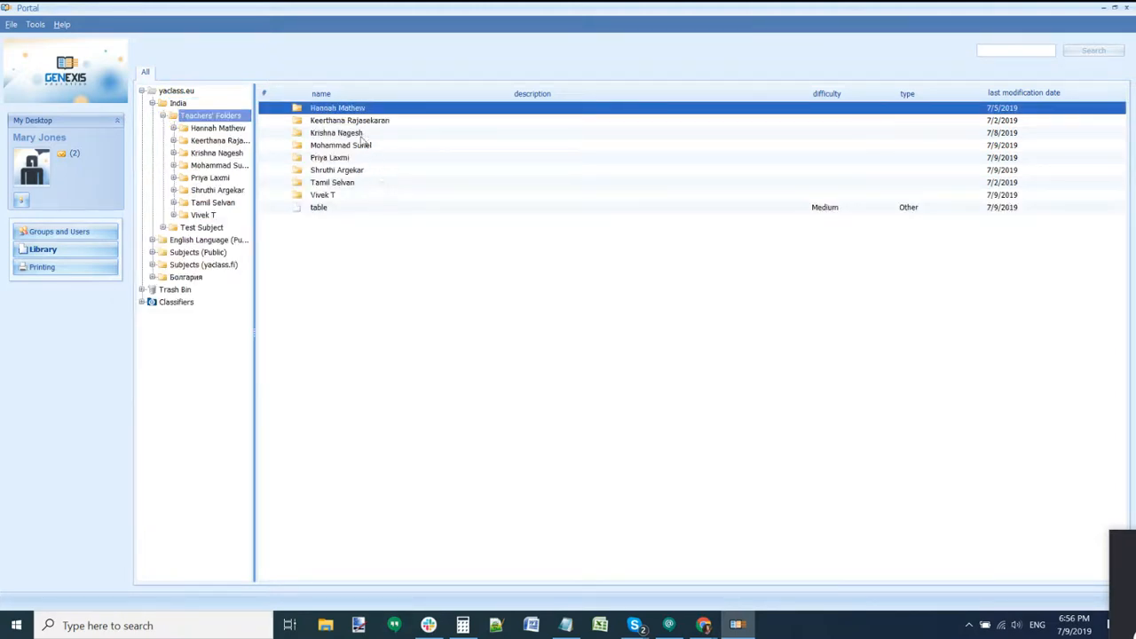
double_click(345, 133)
left_click(344, 133)
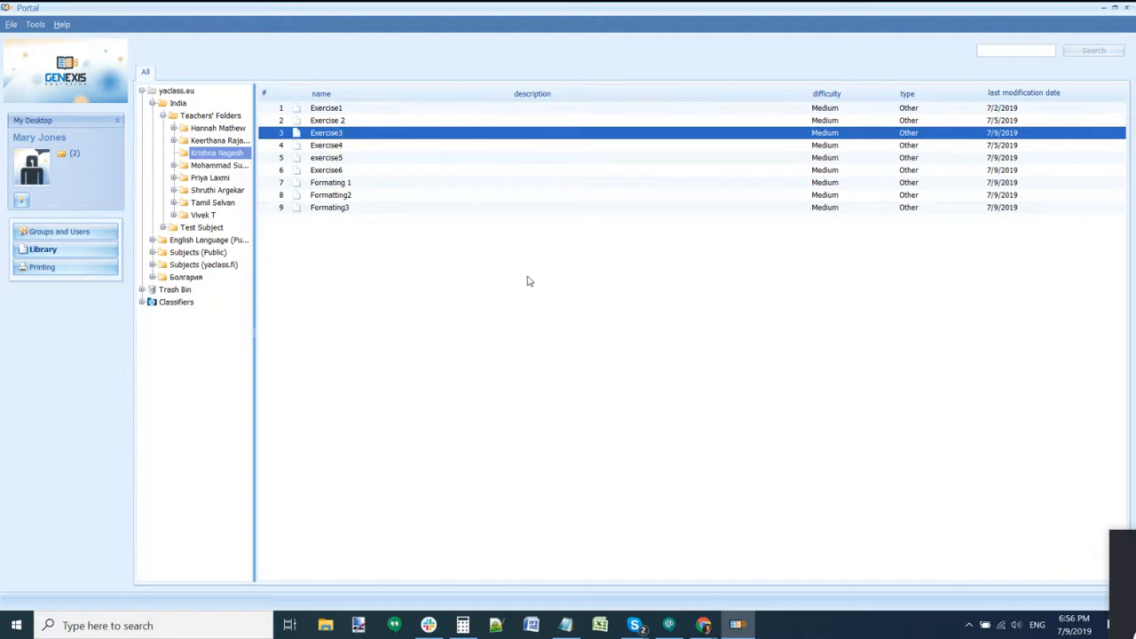
double_click(428, 135)
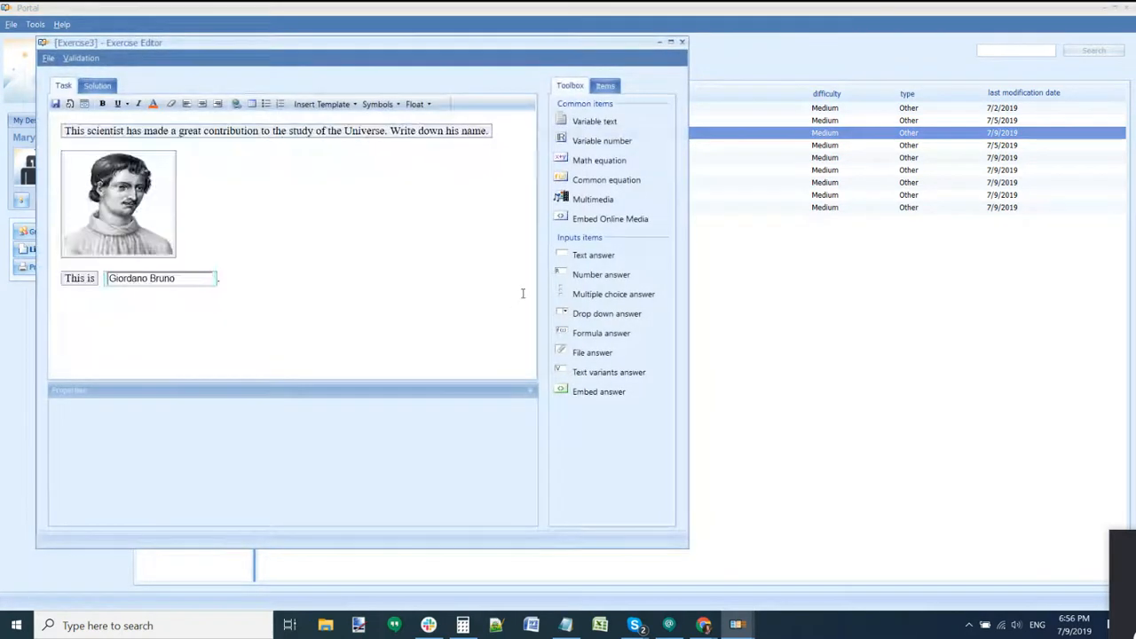
Step: Close Exercise3, declining the empty answer generation, and open Exercise4
left_click(681, 42)
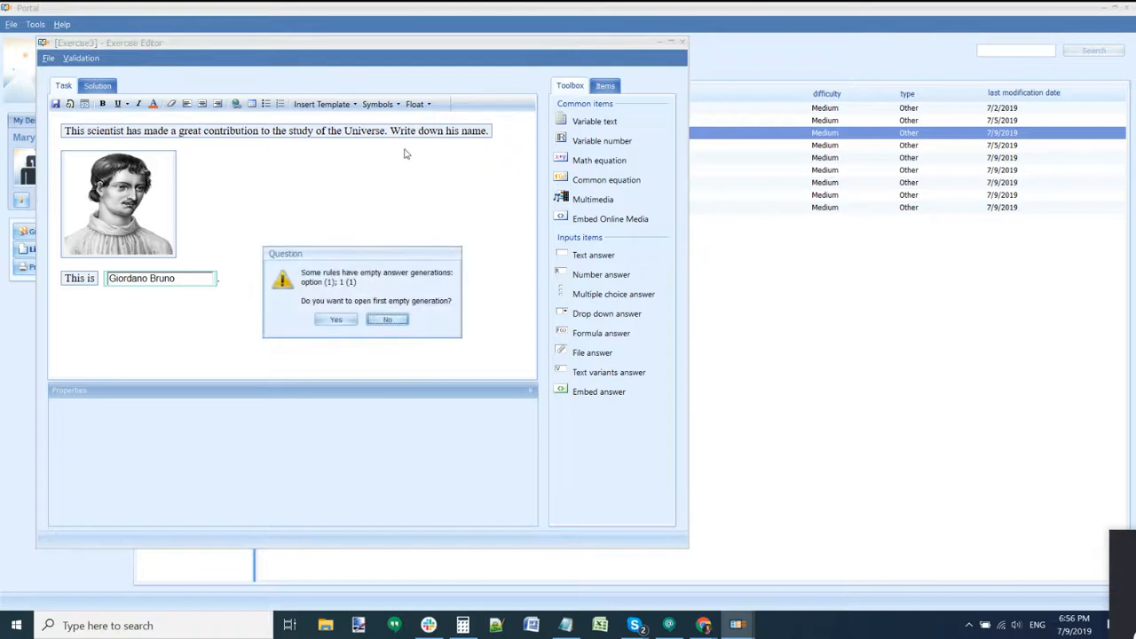
left_click(387, 319)
double_click(338, 145)
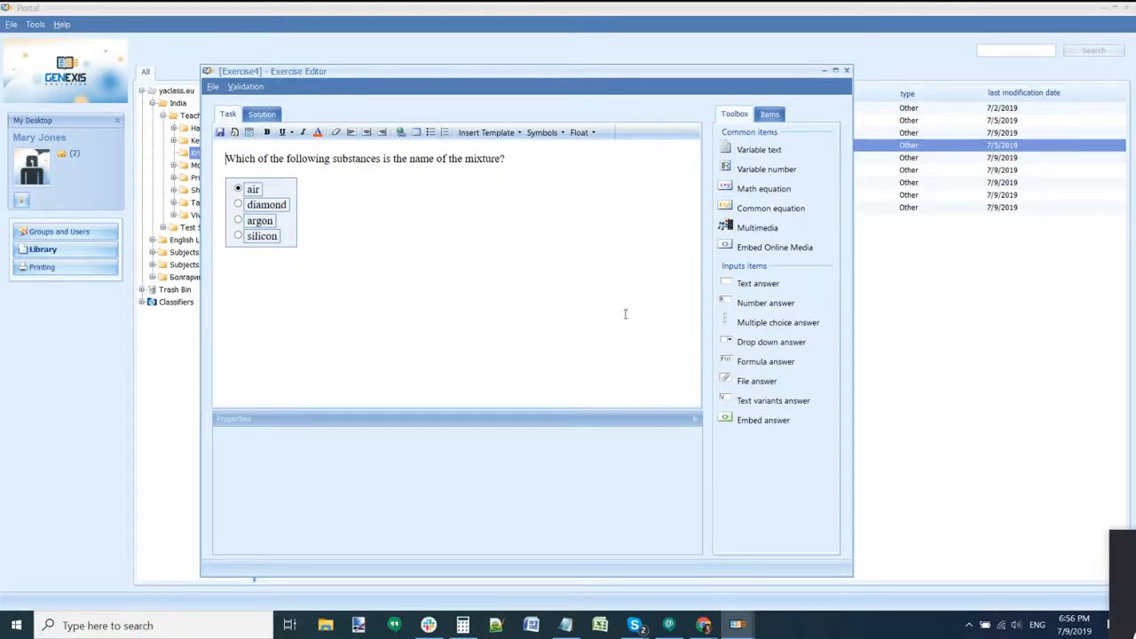
Step: Regenerate Exercise4's choices to diamond, steel (correct), hydrogen, silicon and open its properties
left_click(768, 113)
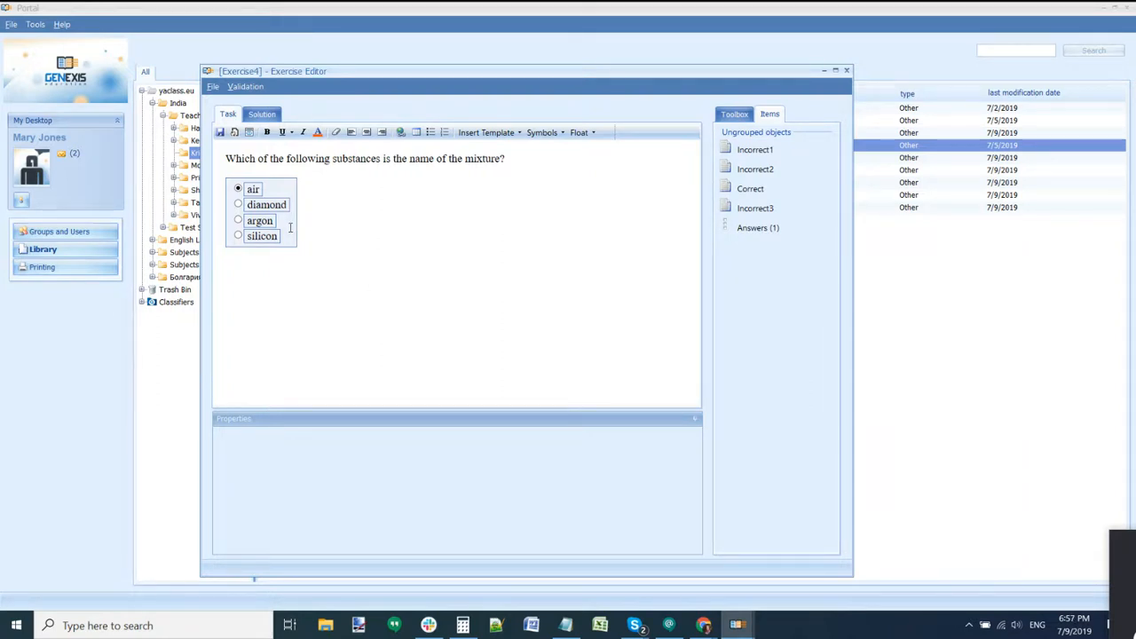
left_click(289, 227)
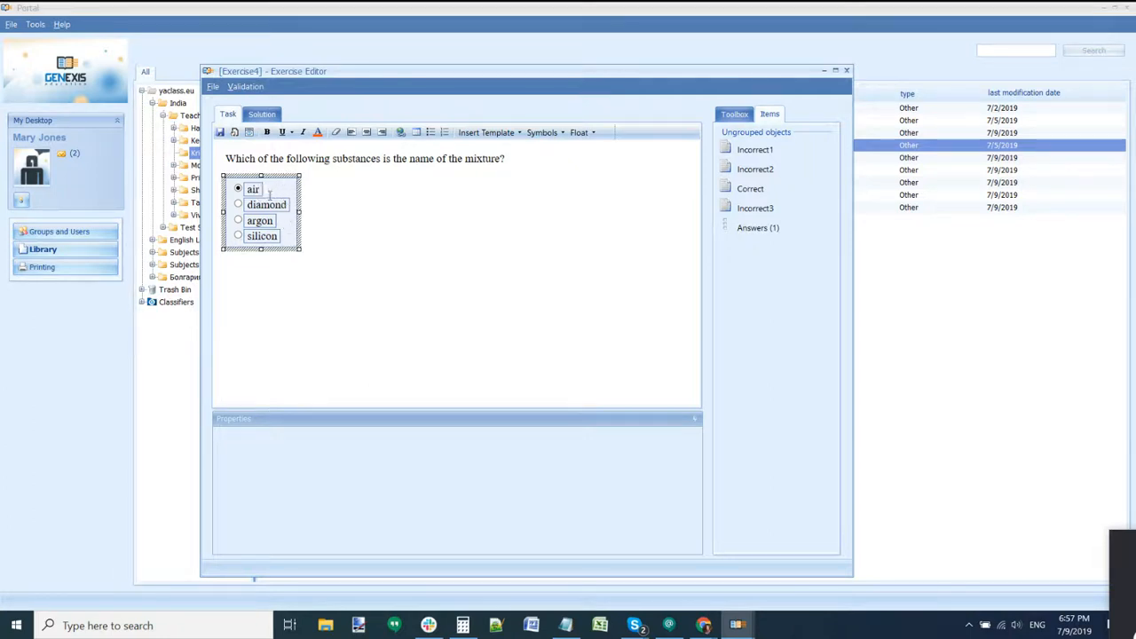
left_click(757, 153)
left_click(755, 170)
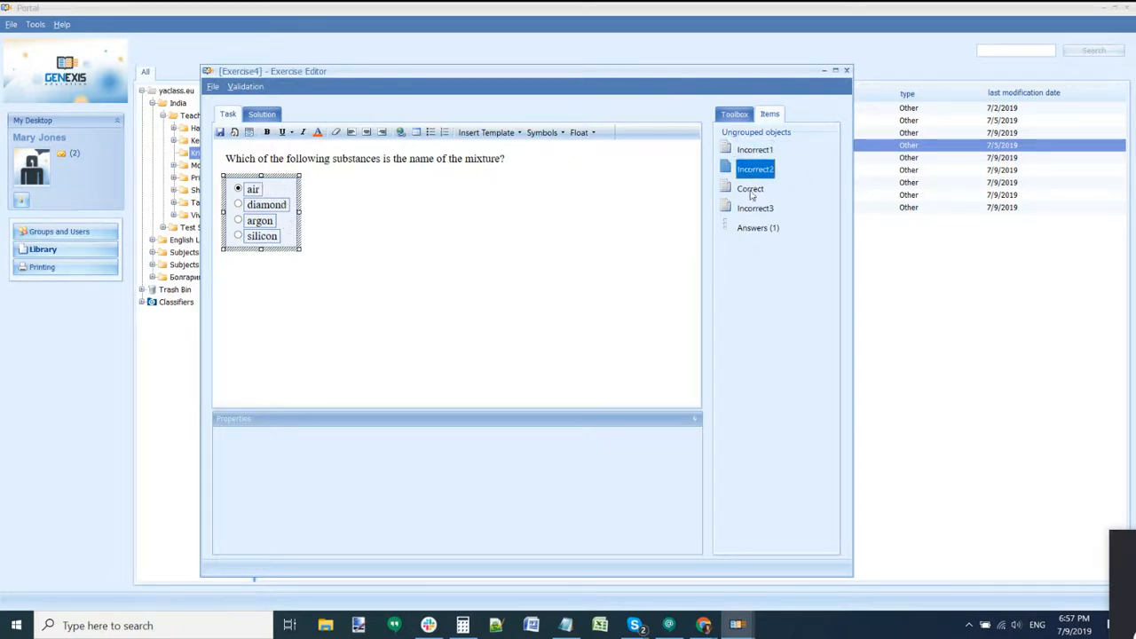
left_click(751, 208)
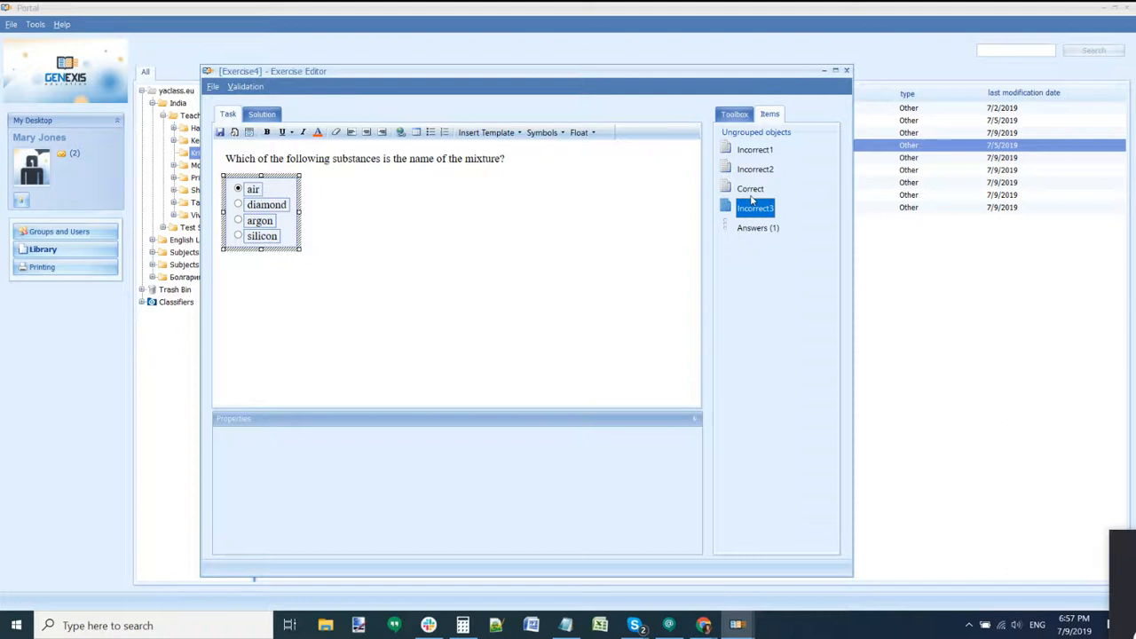
left_click(754, 170)
left_click(751, 188)
left_click(756, 150)
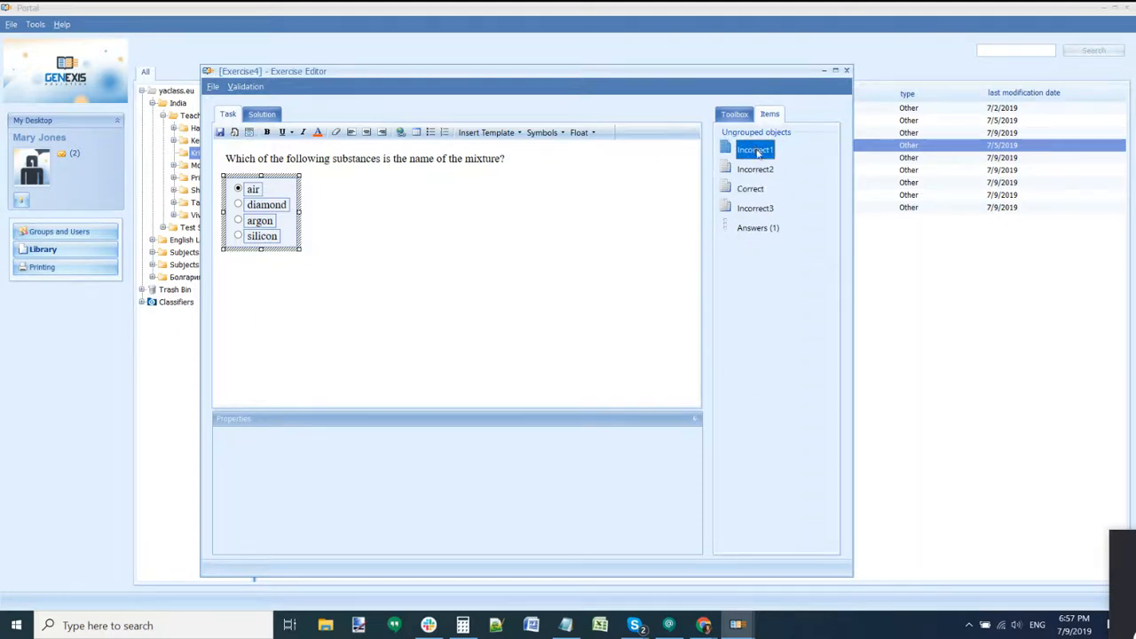
left_click(755, 172)
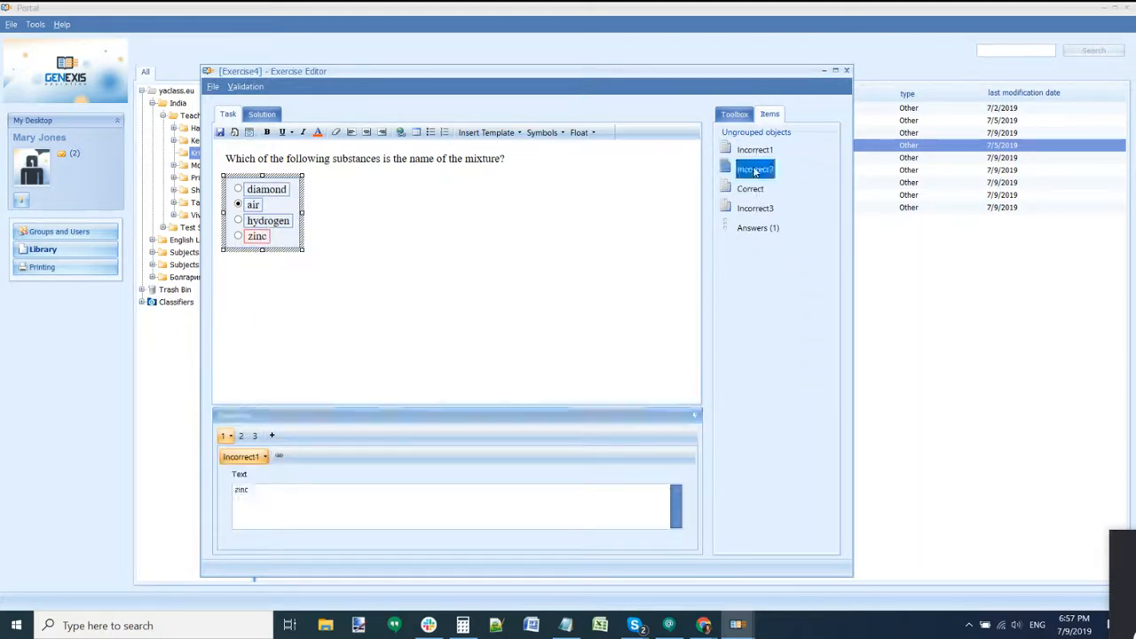
left_click(756, 207)
left_click(752, 190)
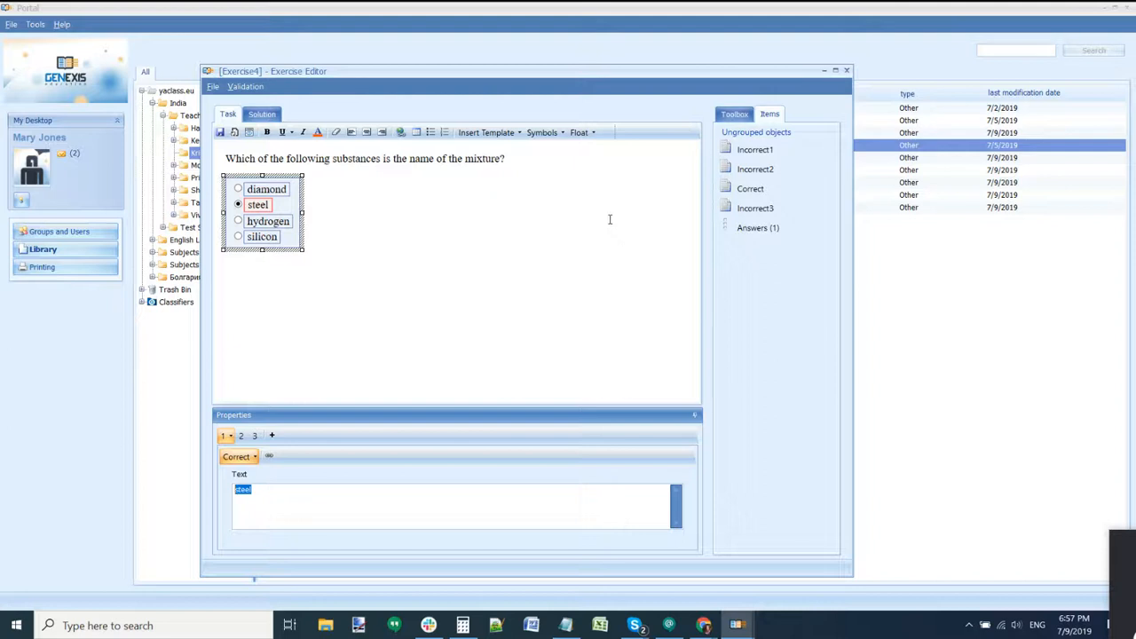
left_click(212, 88)
left_click(254, 149)
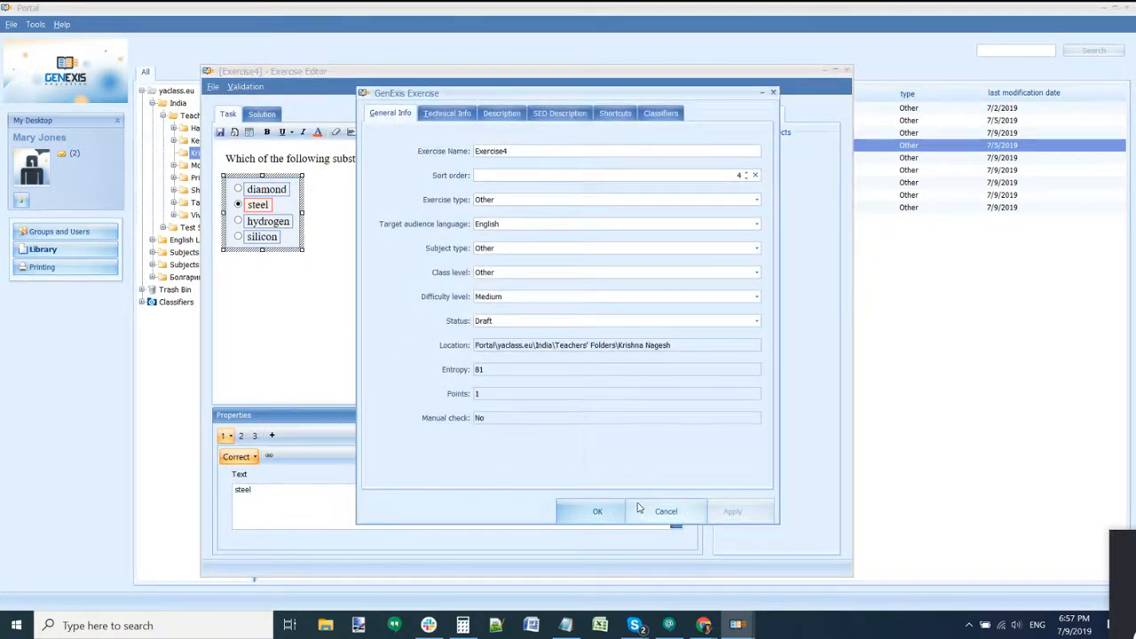
Step: Close the properties, cycle the answer items again, and close Exercise4 without saving
left_click(666, 511)
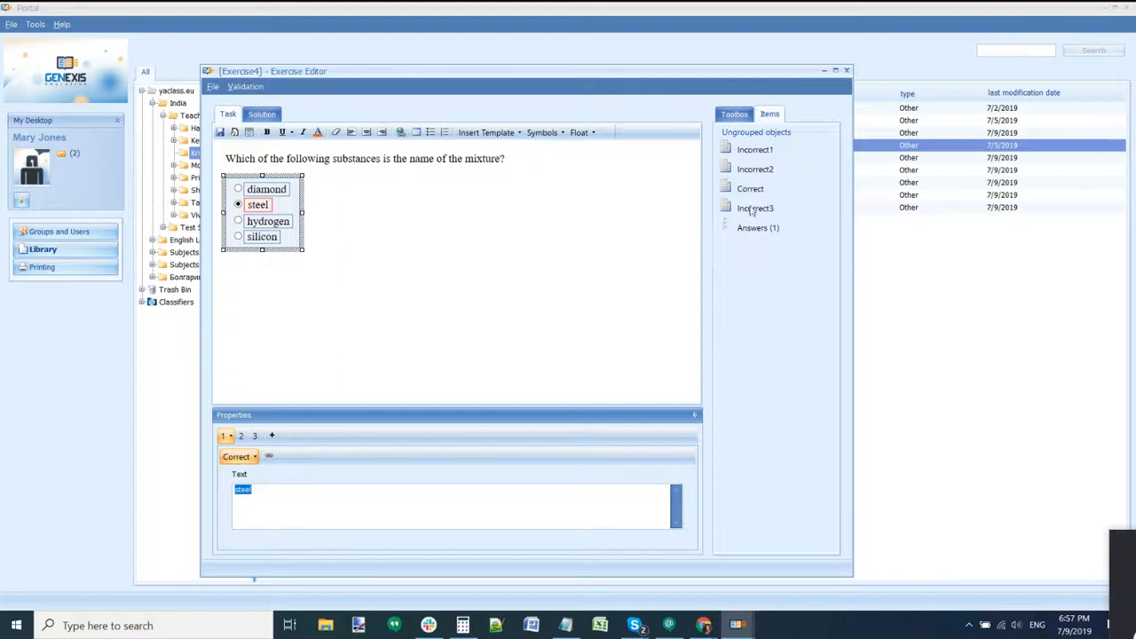
left_click(755, 150)
left_click(755, 169)
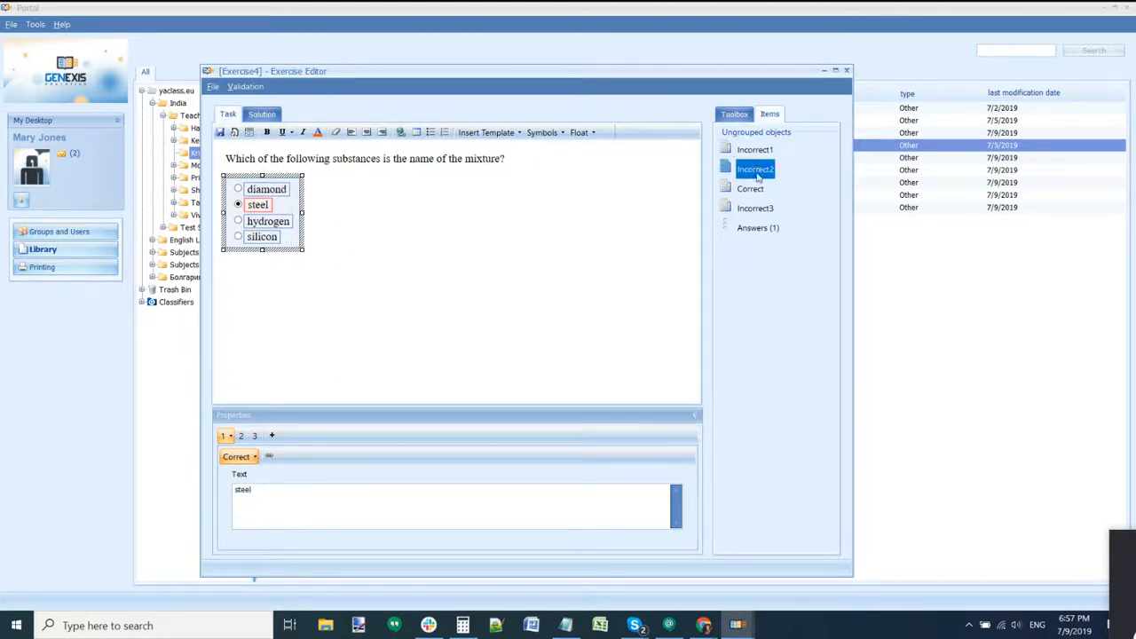
left_click(758, 191)
left_click(757, 206)
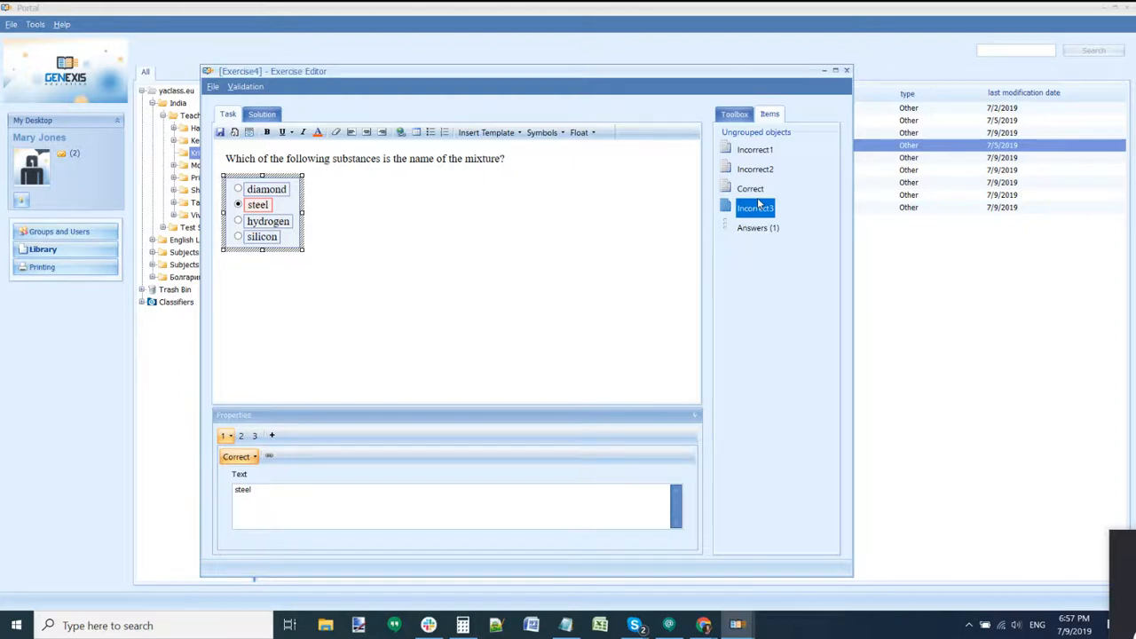
left_click(755, 149)
left_click(755, 170)
left_click(750, 189)
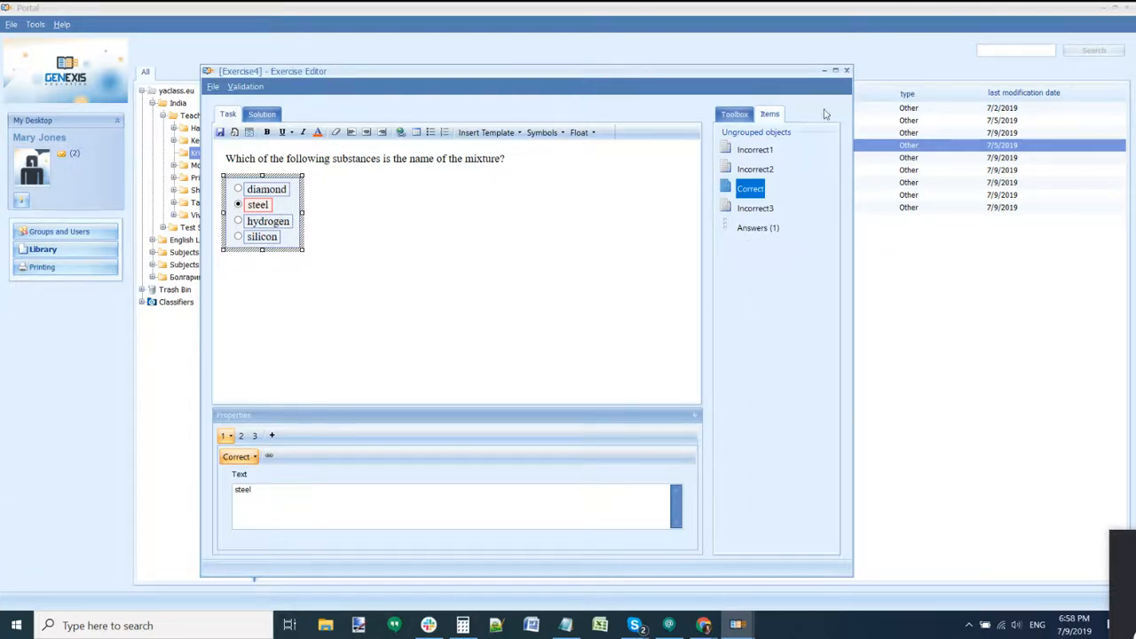
left_click(846, 70)
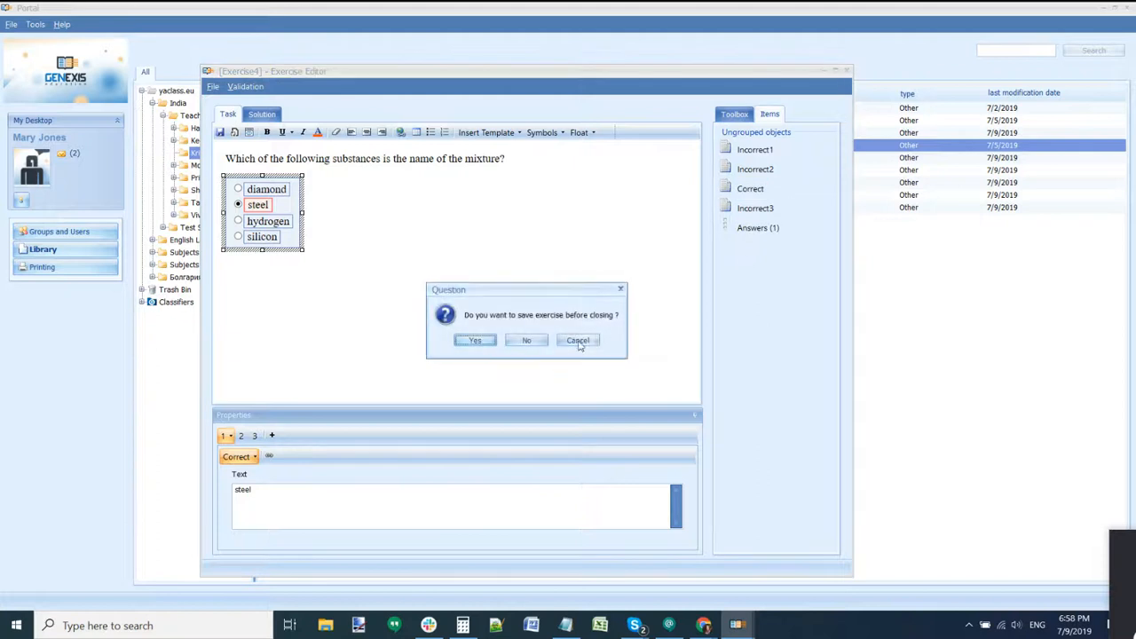
left_click(526, 340)
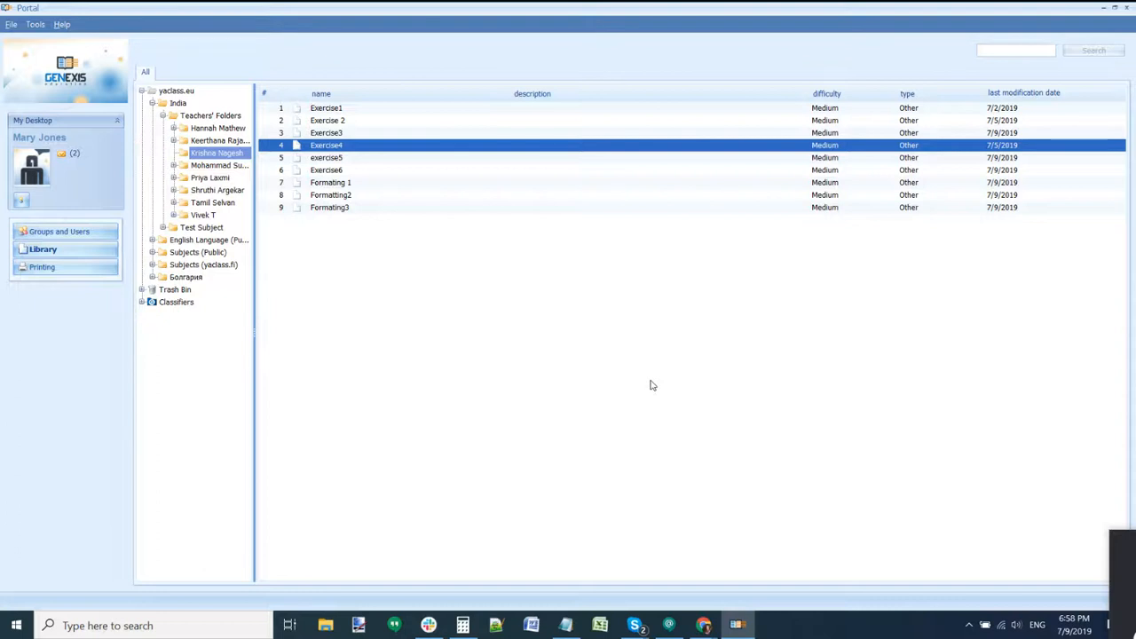
Step: Check the screen recorder window, then return focus to the library
left_click(705, 624)
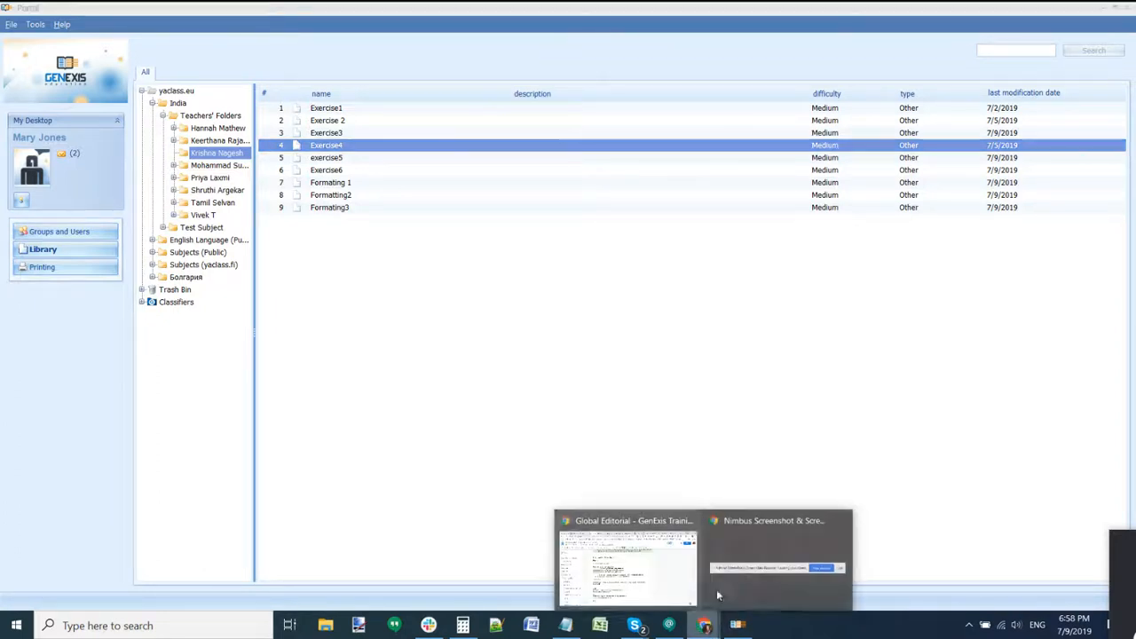
left_click(744, 572)
mouse_move(700, 632)
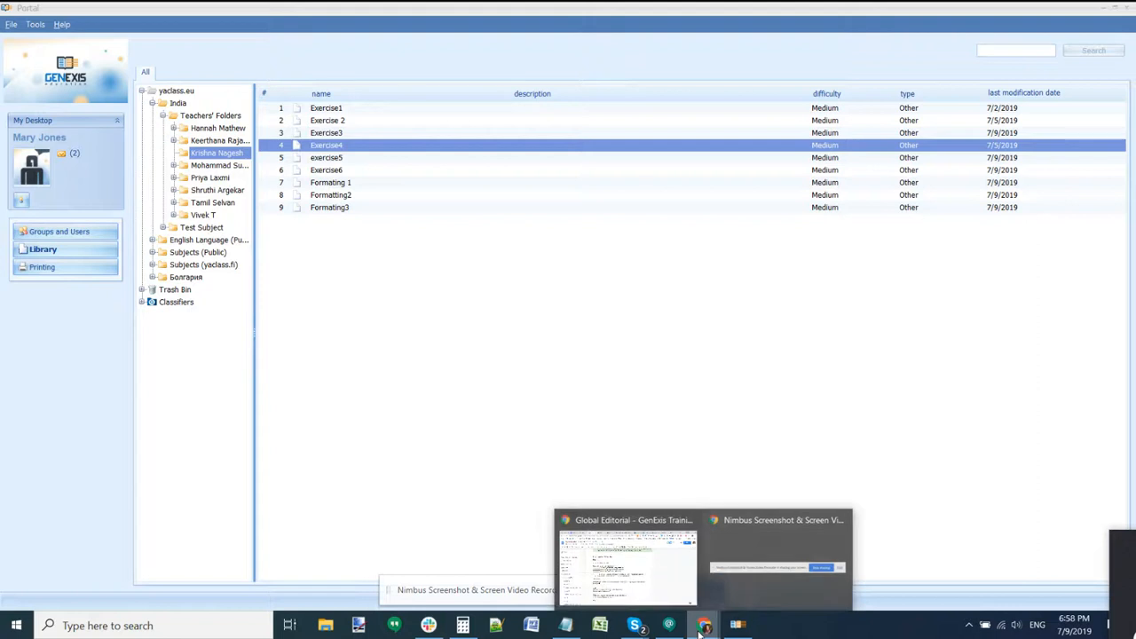
left_click(619, 468)
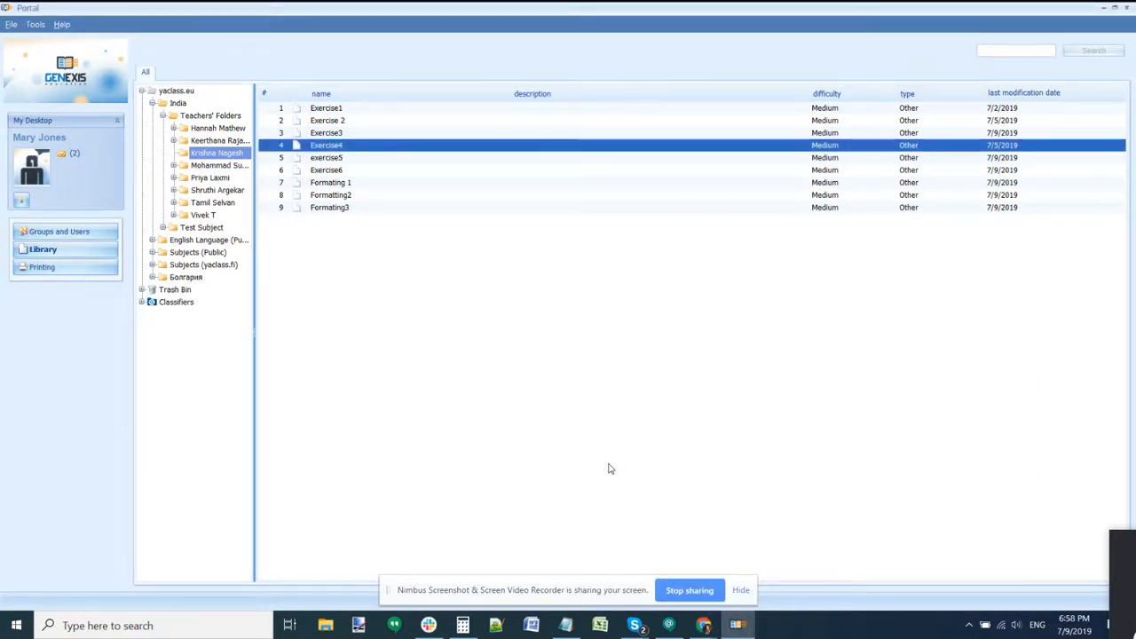
Step: Browse several teacher folders, then open public English Language and select Word Classes
left_click(213, 168)
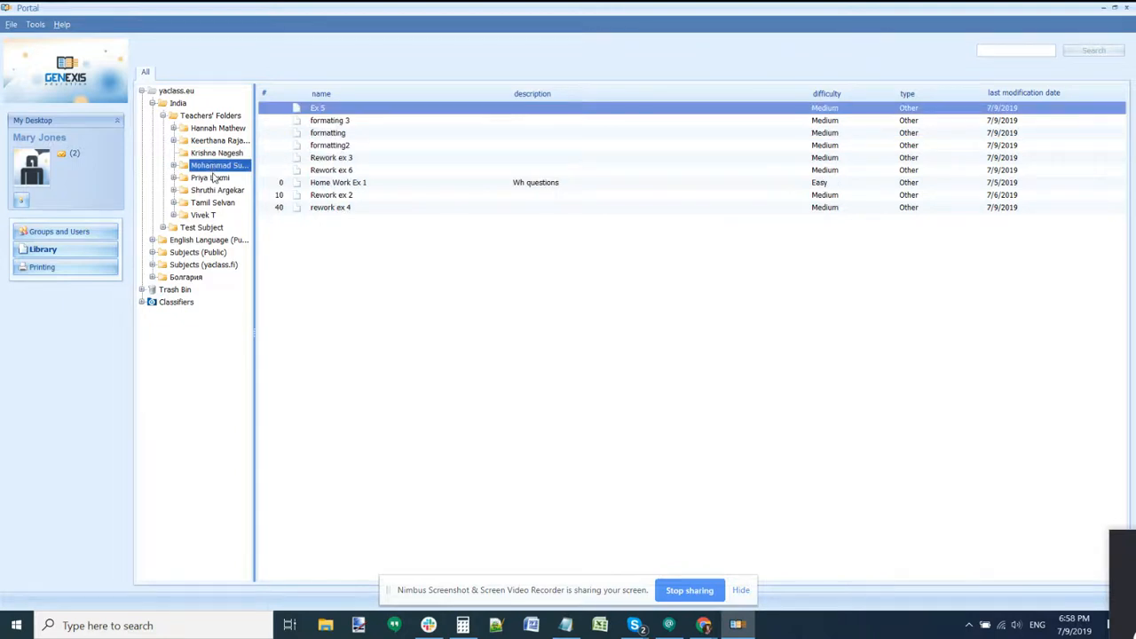
left_click(213, 178)
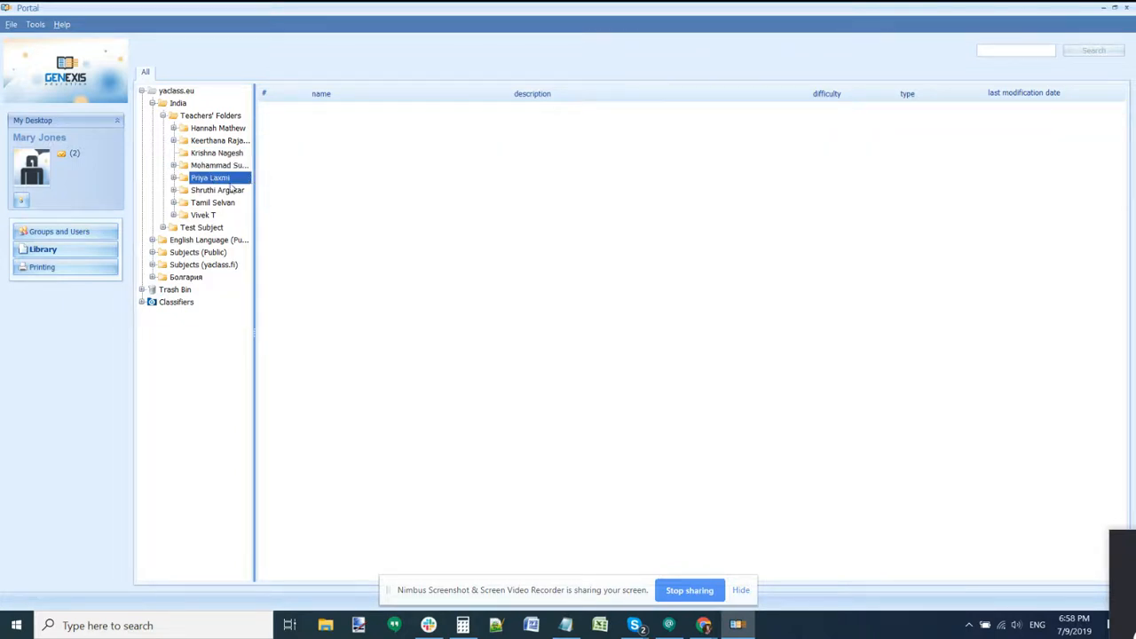
left_click(220, 155)
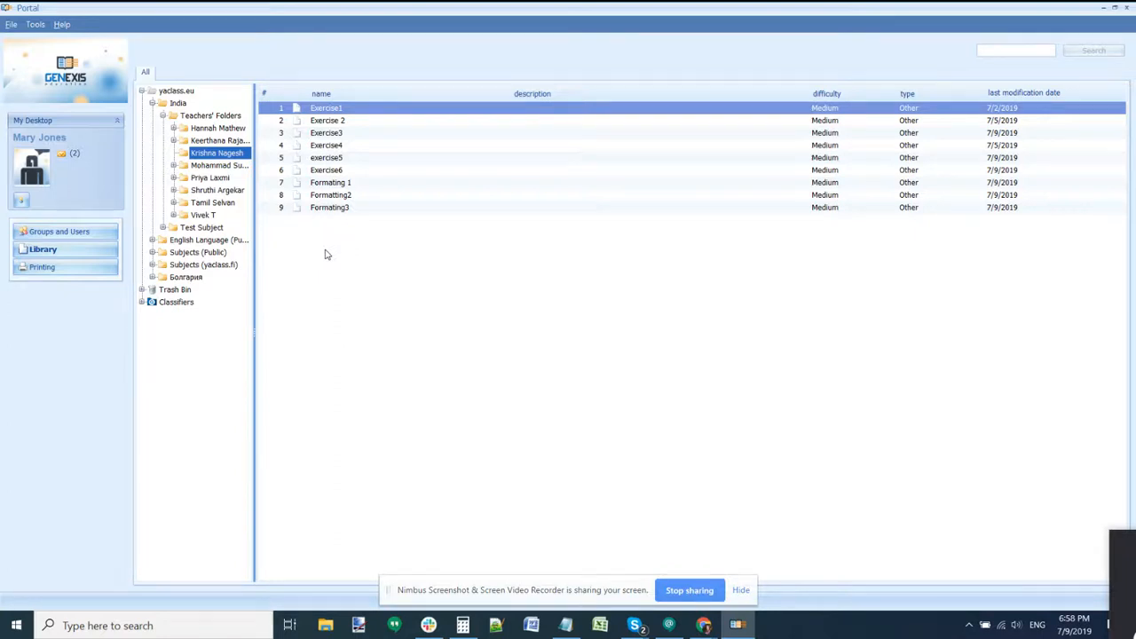
left_click(228, 242)
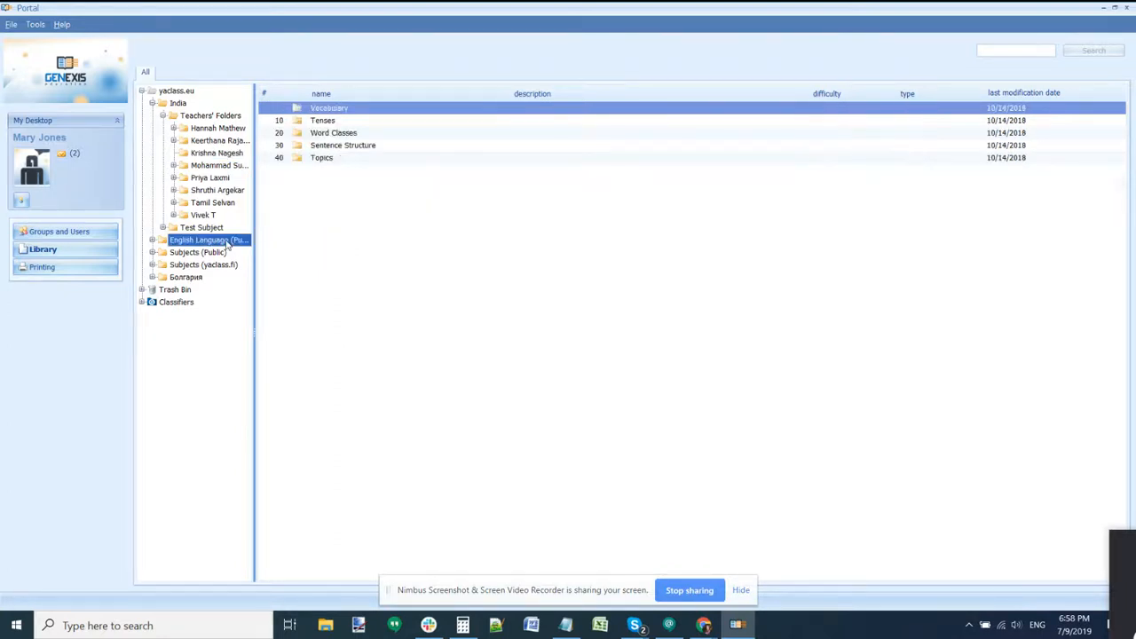
left_click(321, 133)
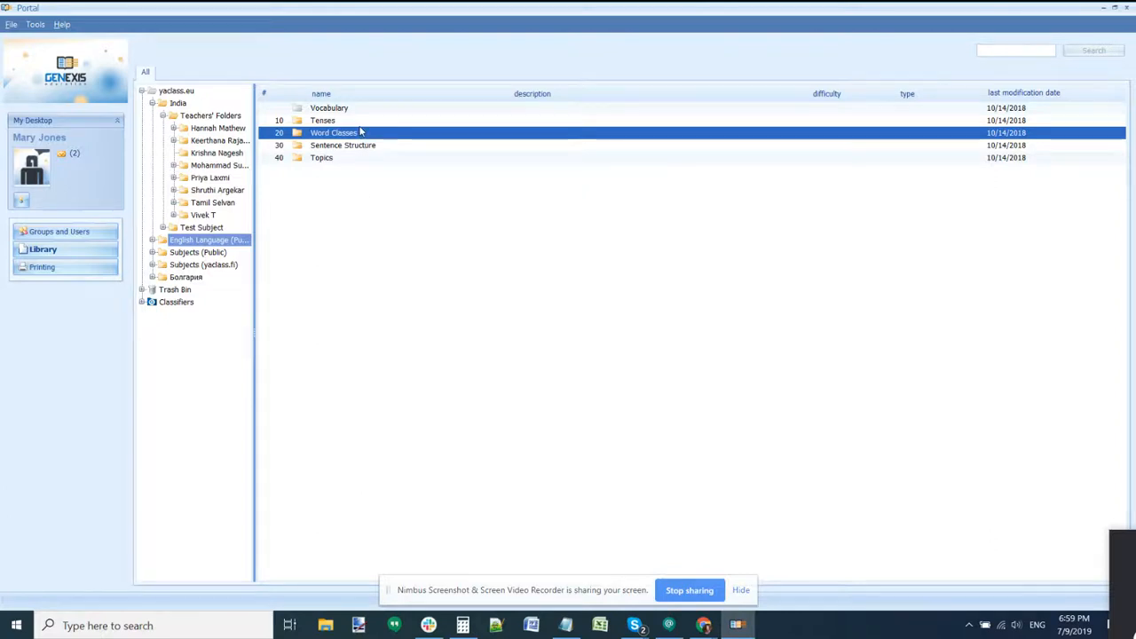
Step: Open the Word Classes folder and select the 'intended order' exercise
left_click(738, 590)
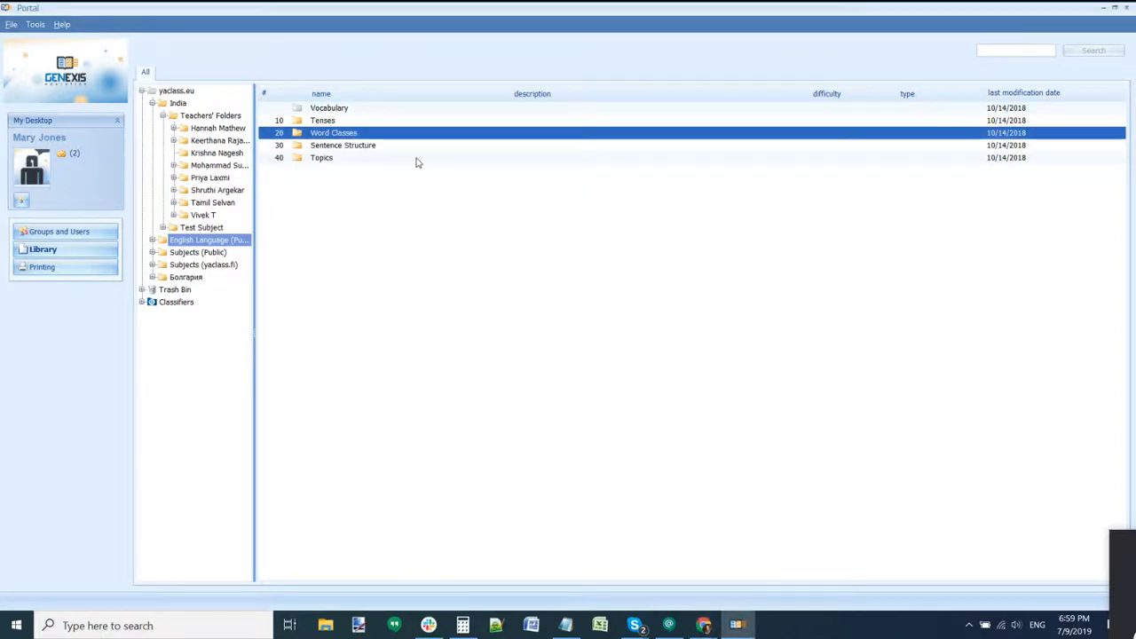
double_click(380, 135)
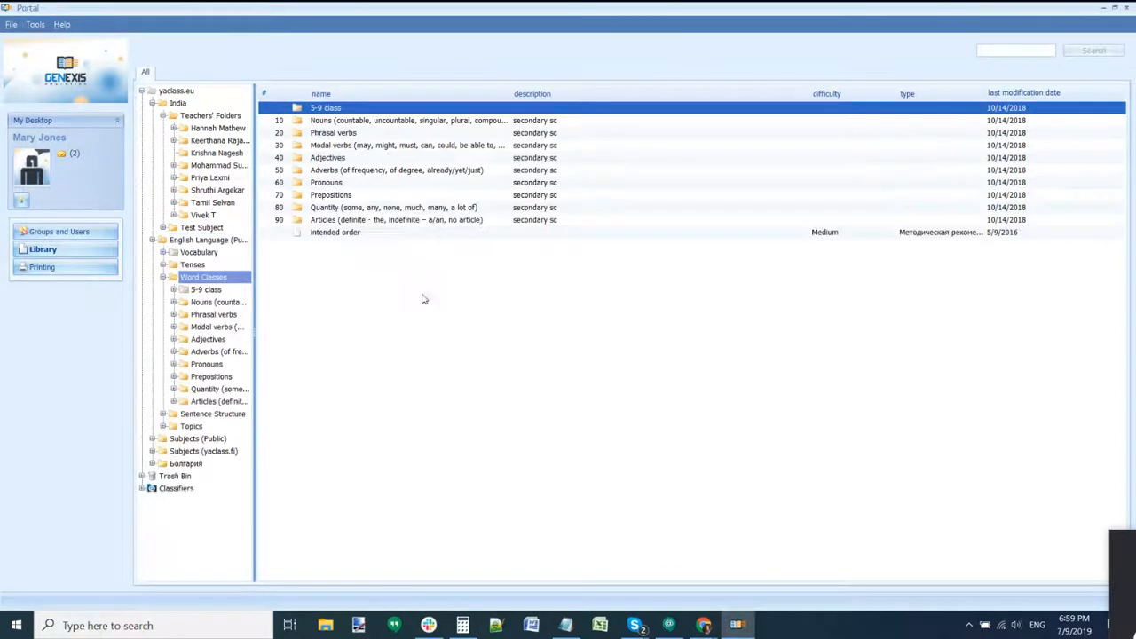
left_click(356, 221)
left_click(346, 232)
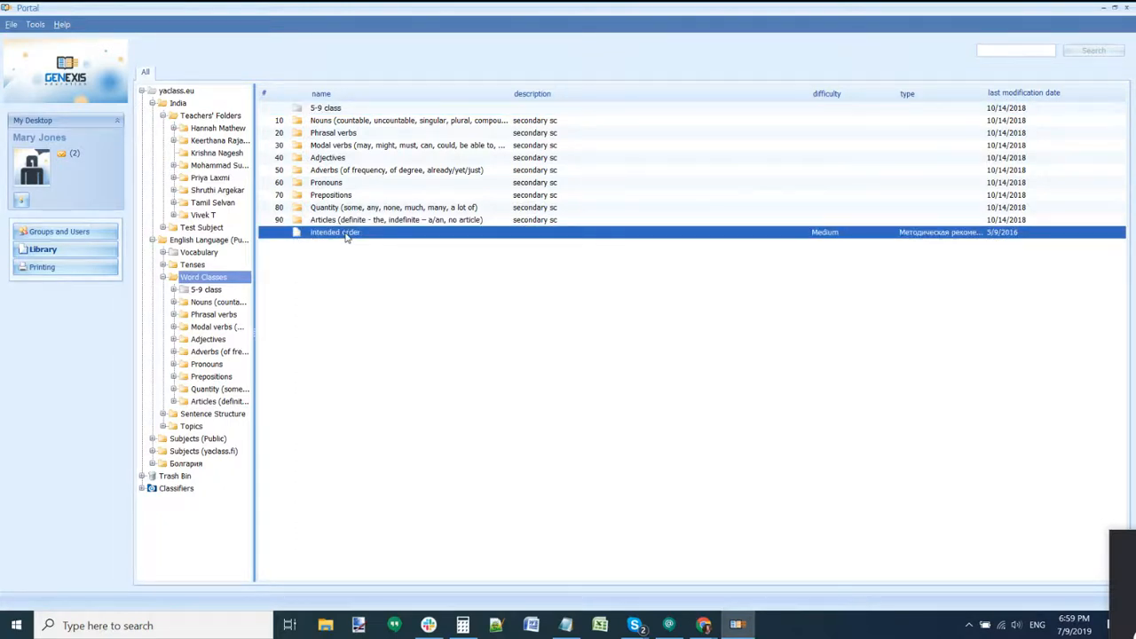
Step: View the 'intended order' exercise's properties, close them unchanged, and open the exercise for editing
right_click(347, 237)
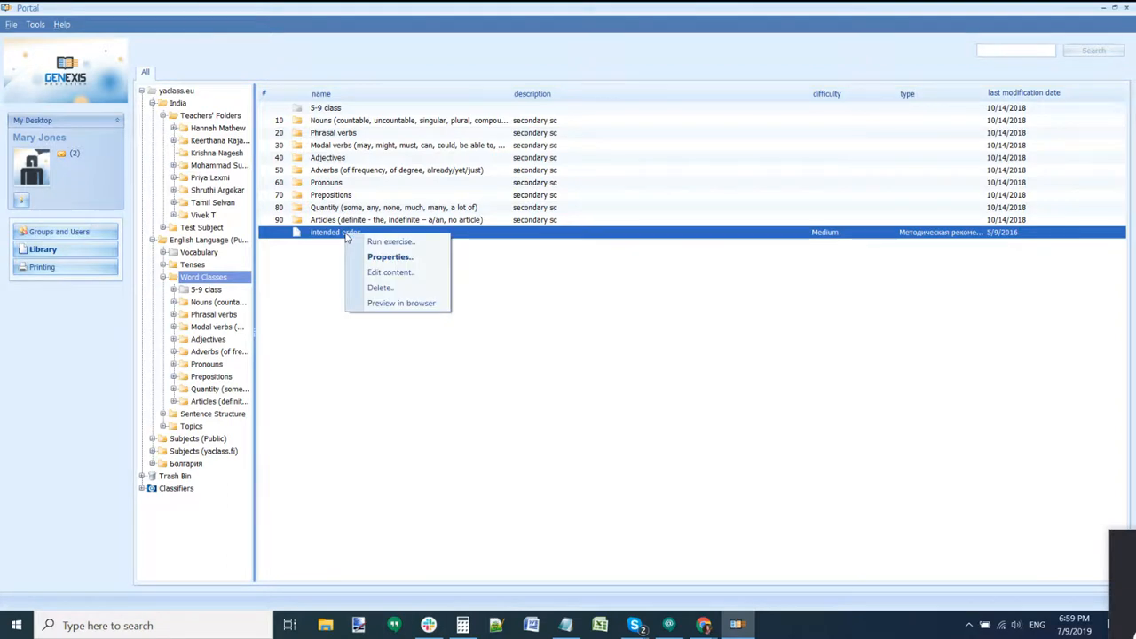
left_click(395, 257)
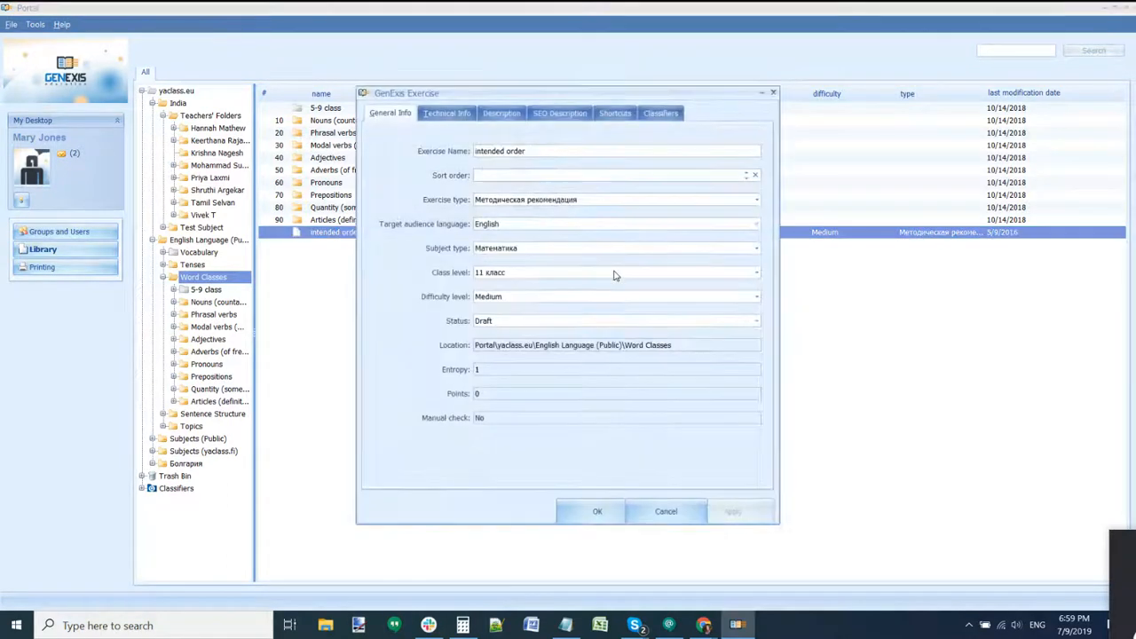
left_click(665, 512)
double_click(404, 235)
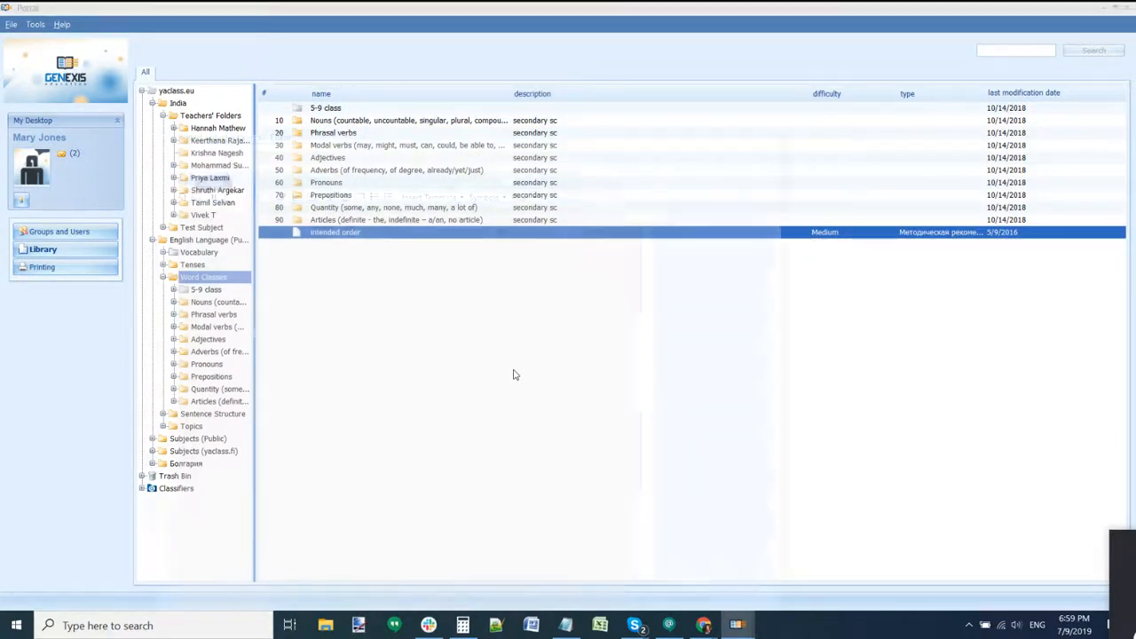
Step: Check the exercise properties from the editor's File menu and inspect the nine-line word list
left_click(156, 151)
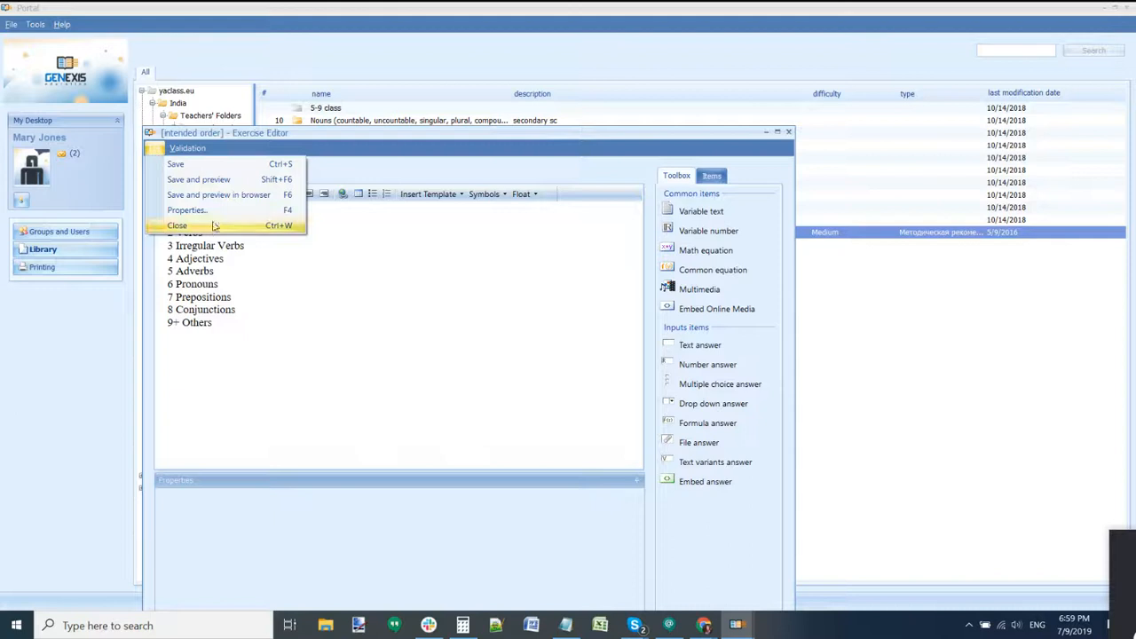
left_click(188, 210)
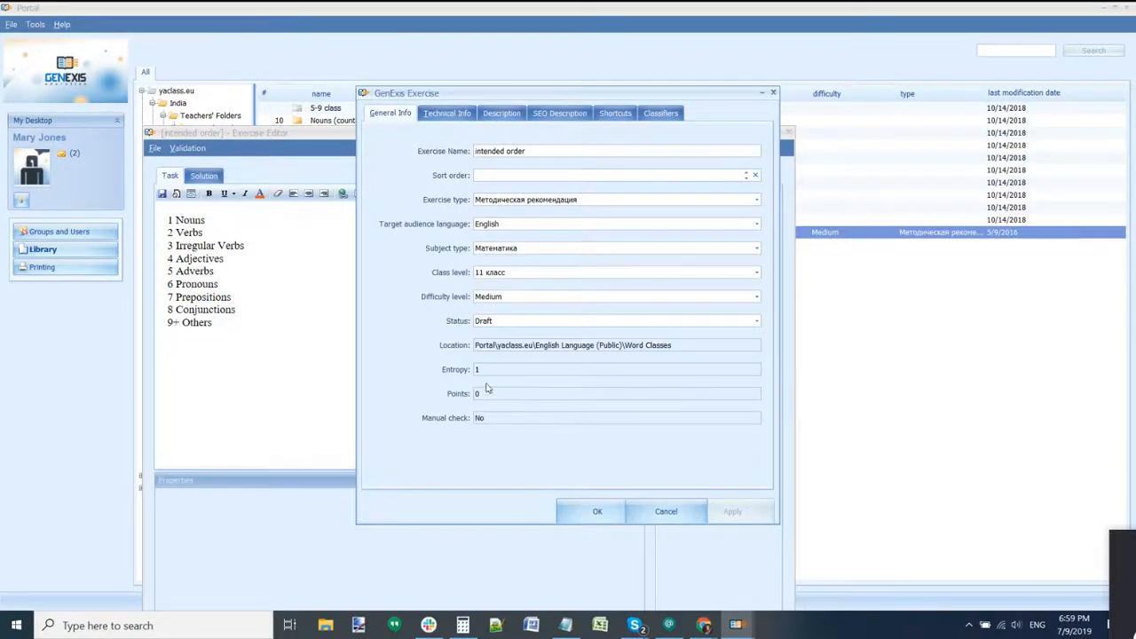
left_click(634, 507)
left_click_drag(210, 361, 164, 221)
left_click(297, 311)
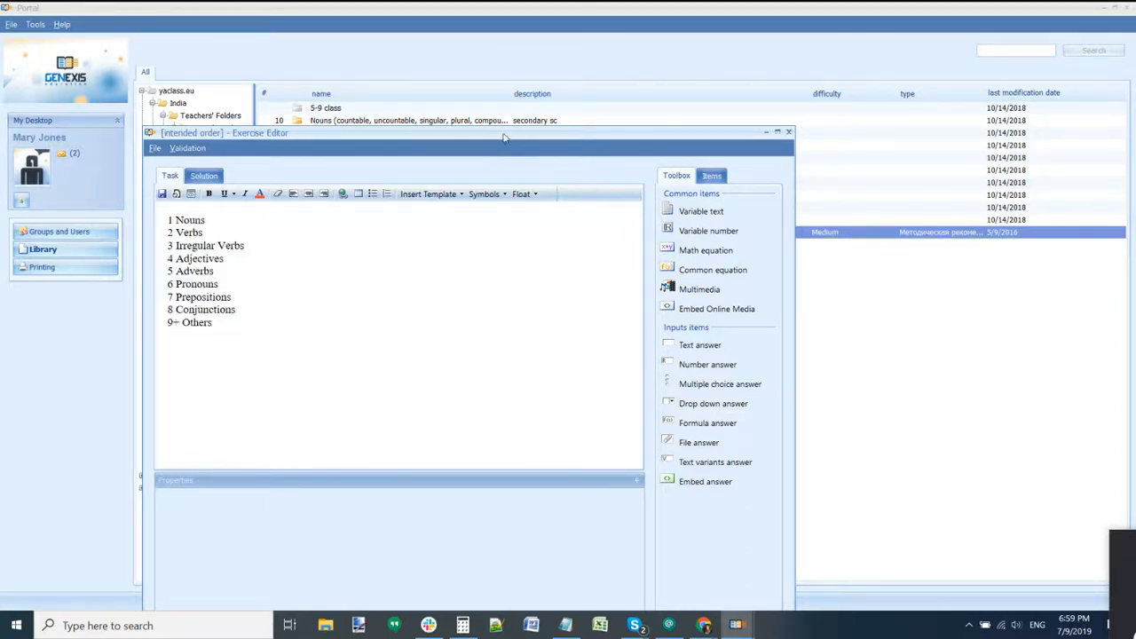
Step: Close the 'intended order' exercise editor, answering the save prompt
left_click_drag(505, 136, 611, 94)
left_click(894, 93)
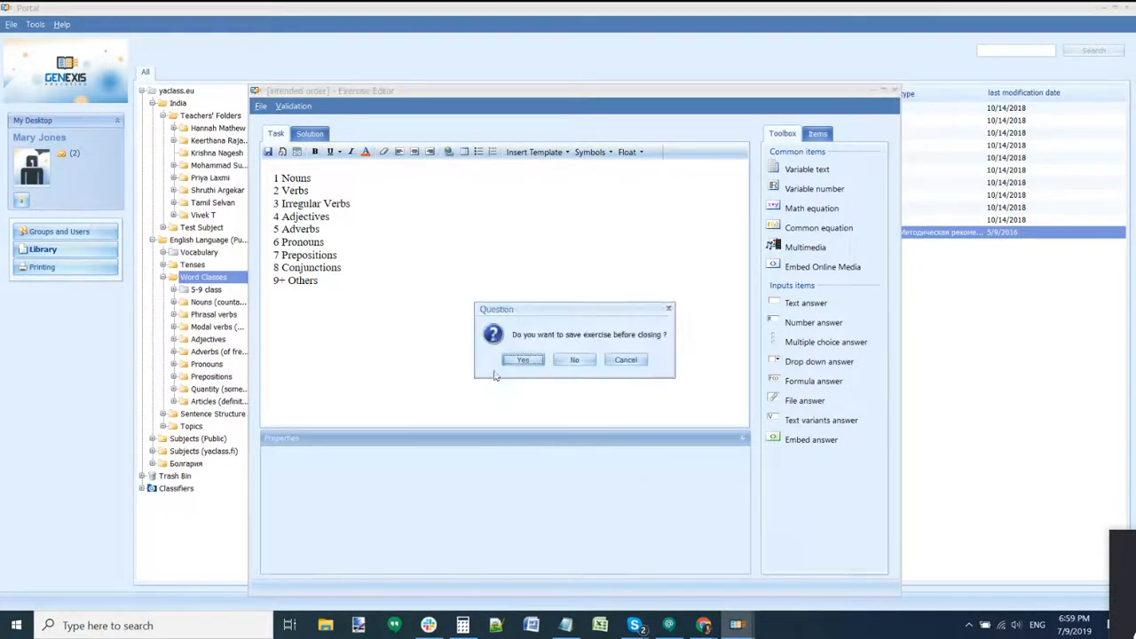
left_click(568, 364)
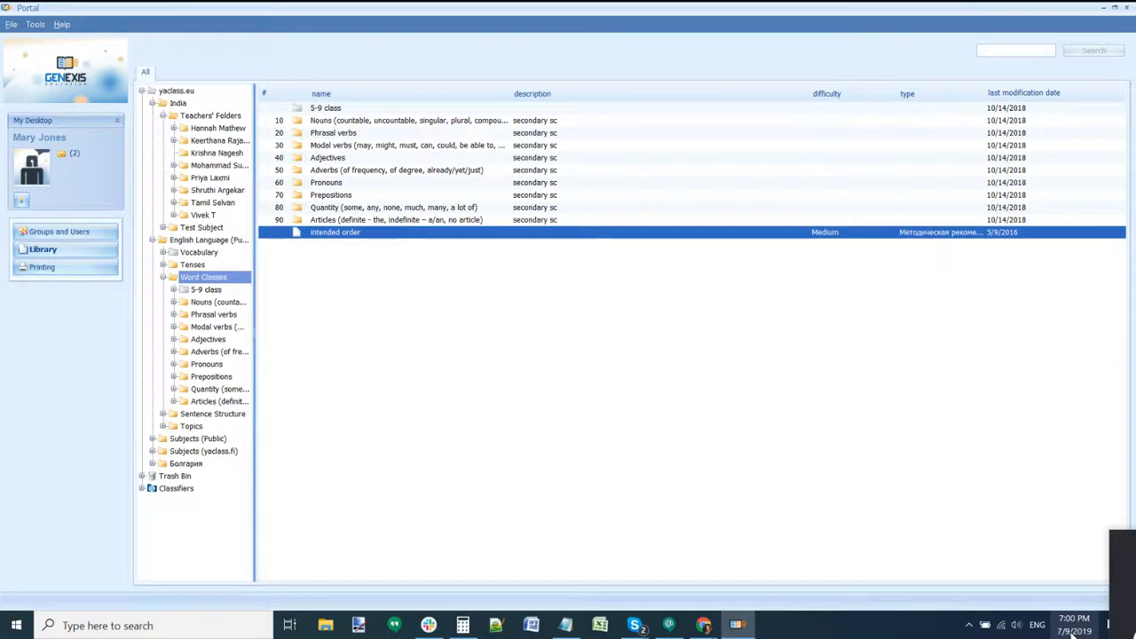
Step: Bring the Global Editorial training document in Chrome back to the front
mouse_move(703, 625)
left_click(674, 571)
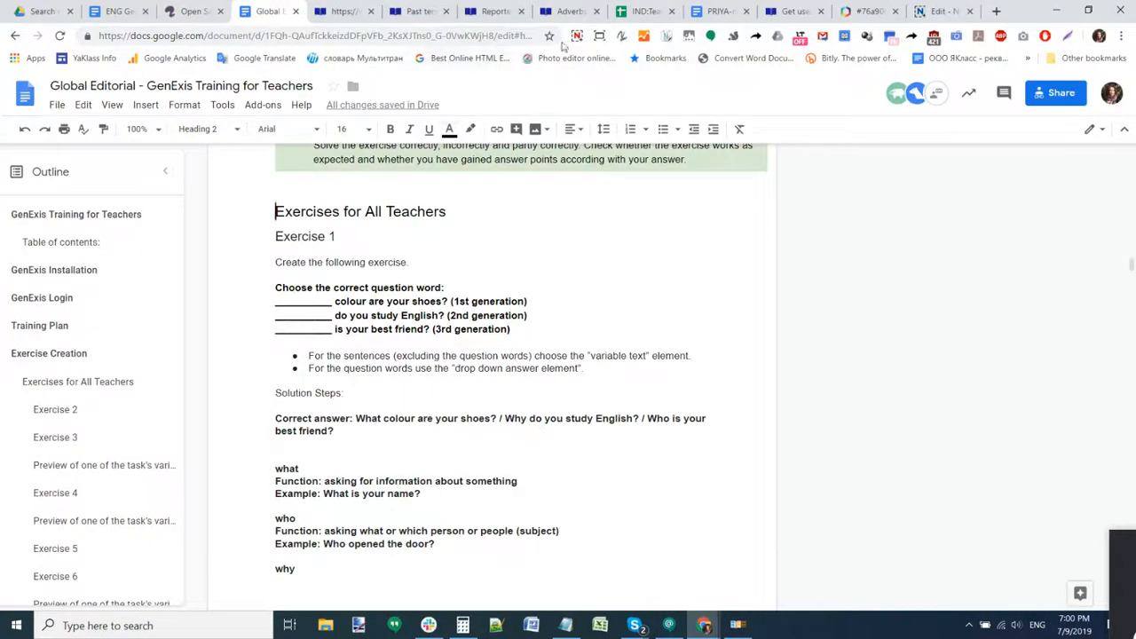
left_click(577, 35)
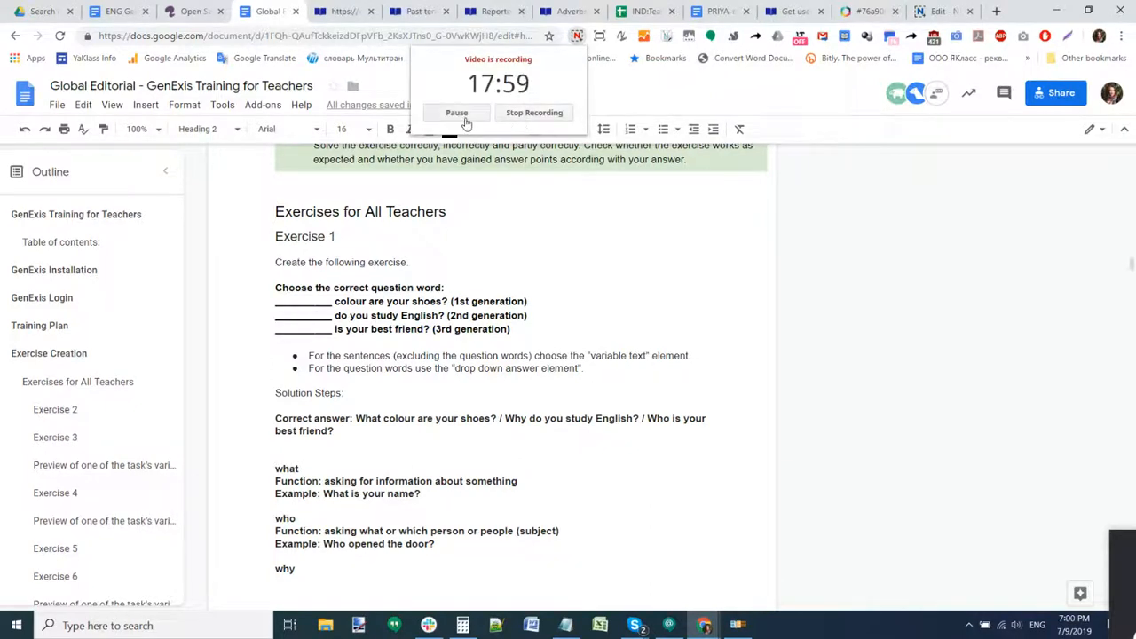